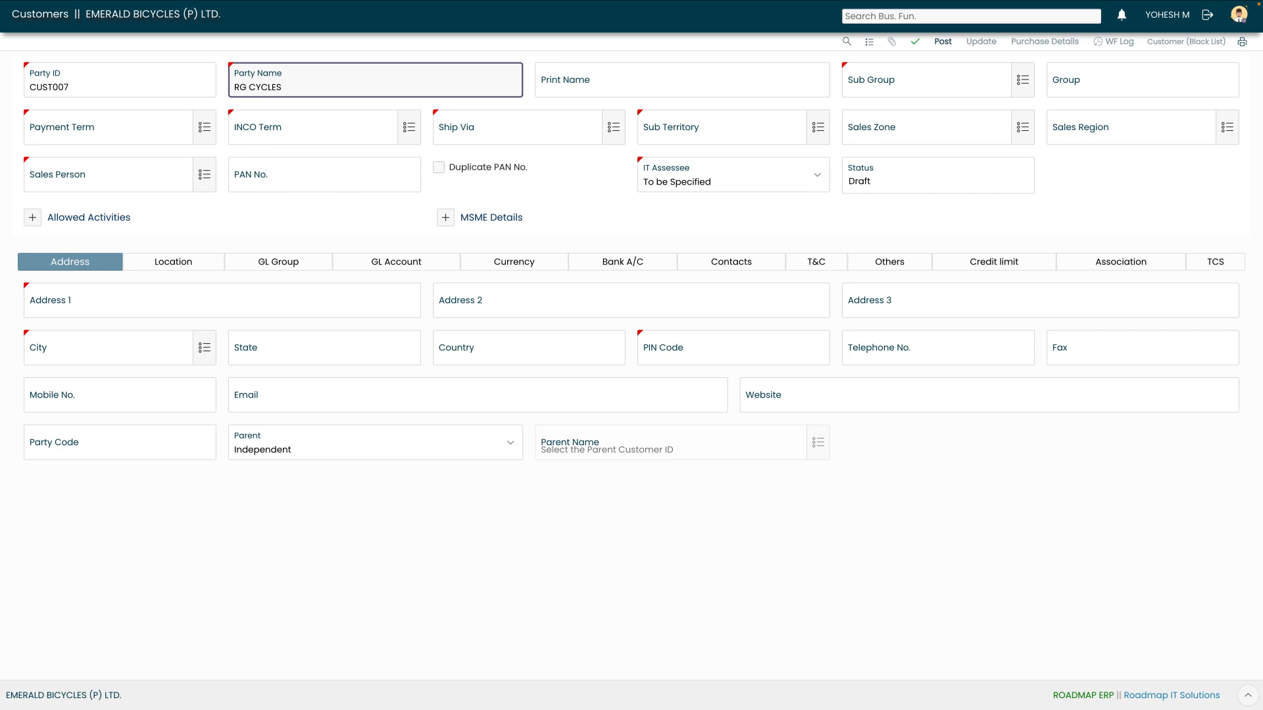
Complete the party name as RG CYCLES AND TRADERS and set sub group BICYCLE
{"action": "type", "text": "AND TRADERS"}
{"action": "key", "text": "Tab"}
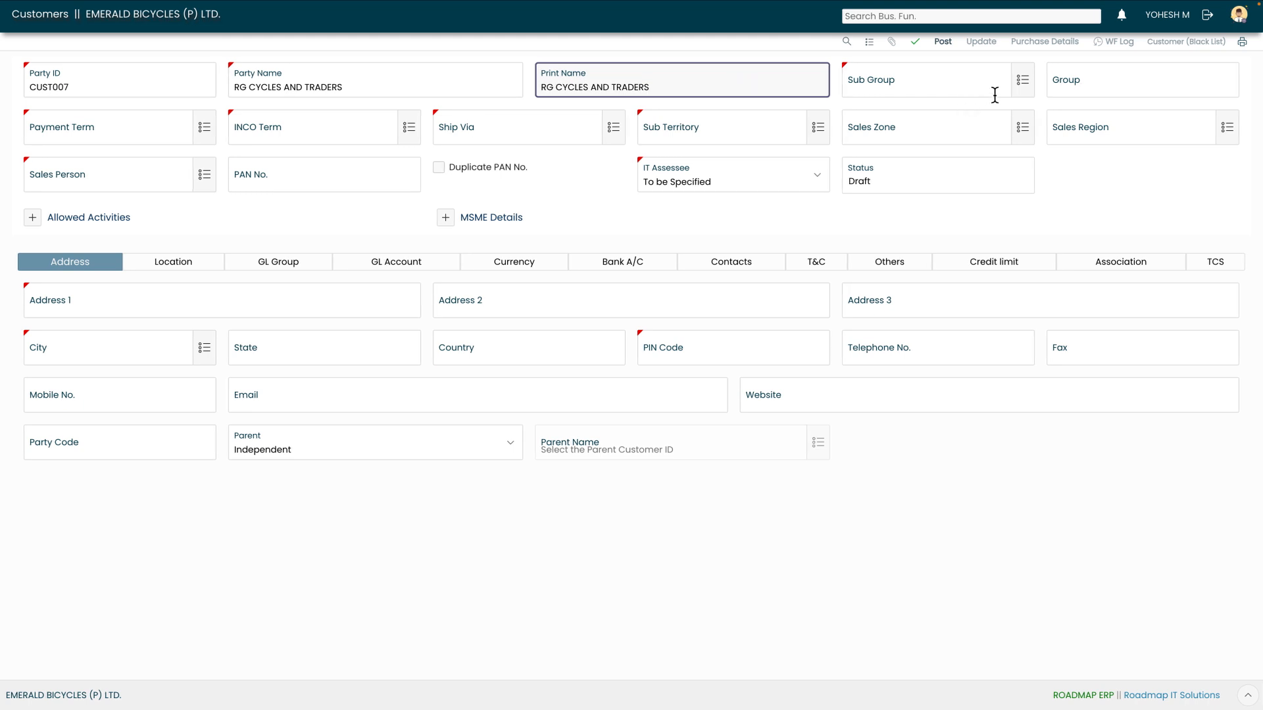
{"action": "left_click", "coordinate": [1025, 84]}
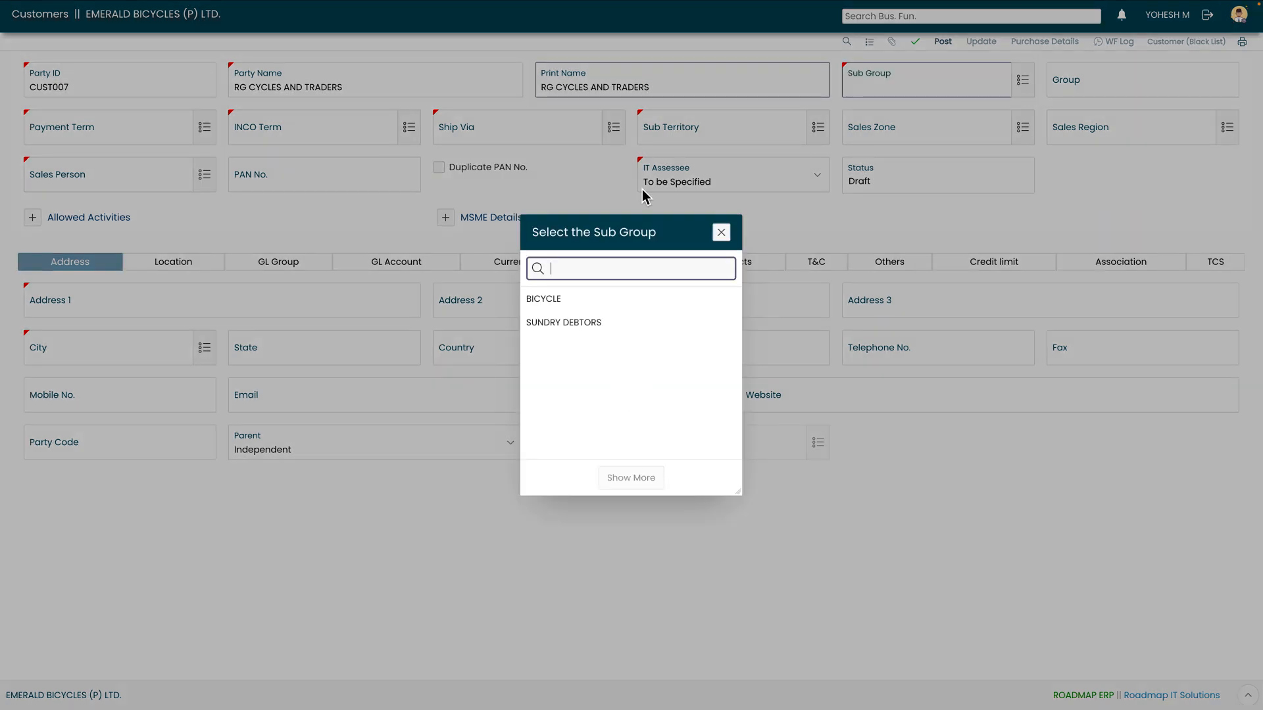
{"action": "left_click", "coordinate": [556, 304]}
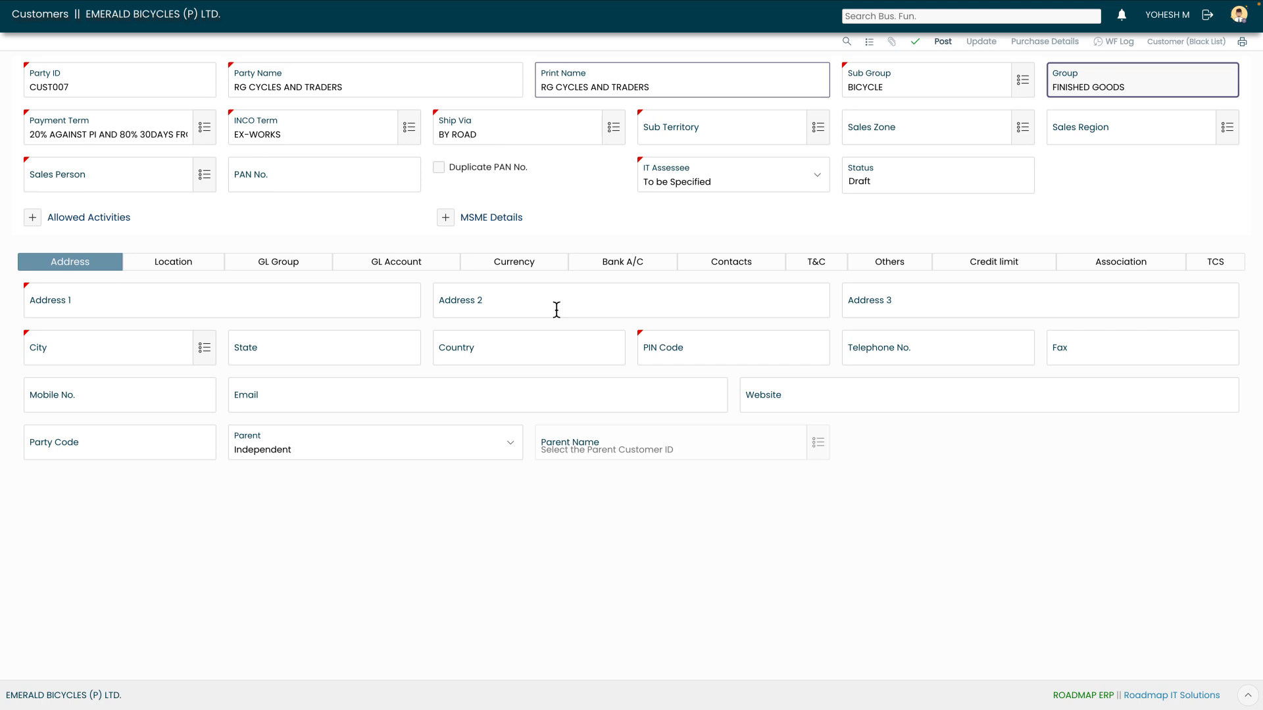
Set sub territory DOMESTIC (zone SOUTH, region CHENNAI) and assign a sales person
{"action": "key", "text": "Tab"}
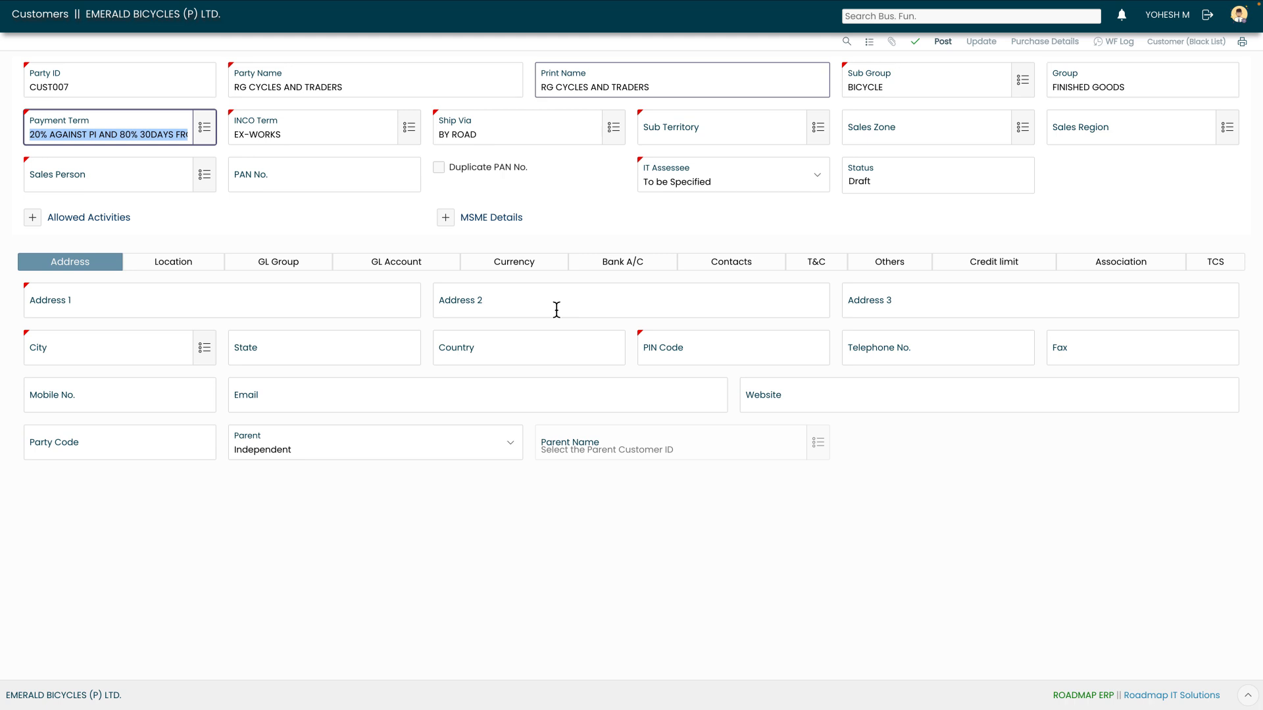
{"action": "key", "text": "Tab"}
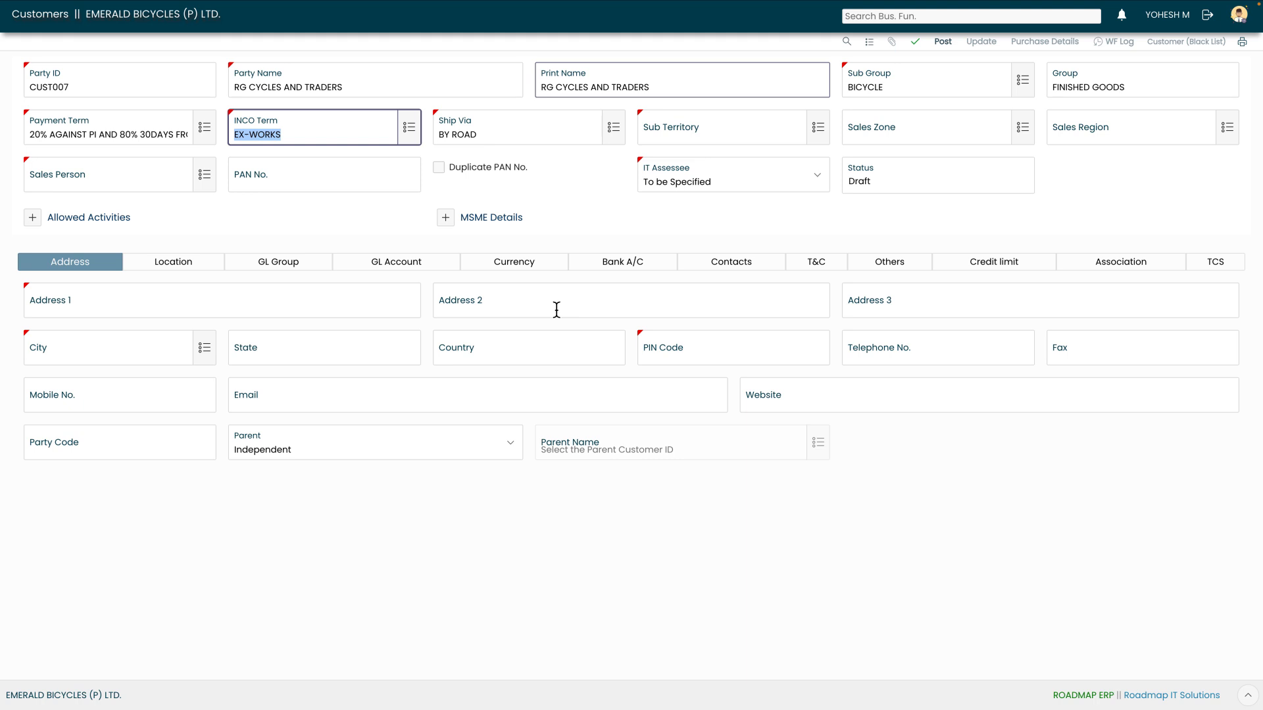
{"action": "key", "text": "Tab"}
{"action": "key", "text": "Tab"}
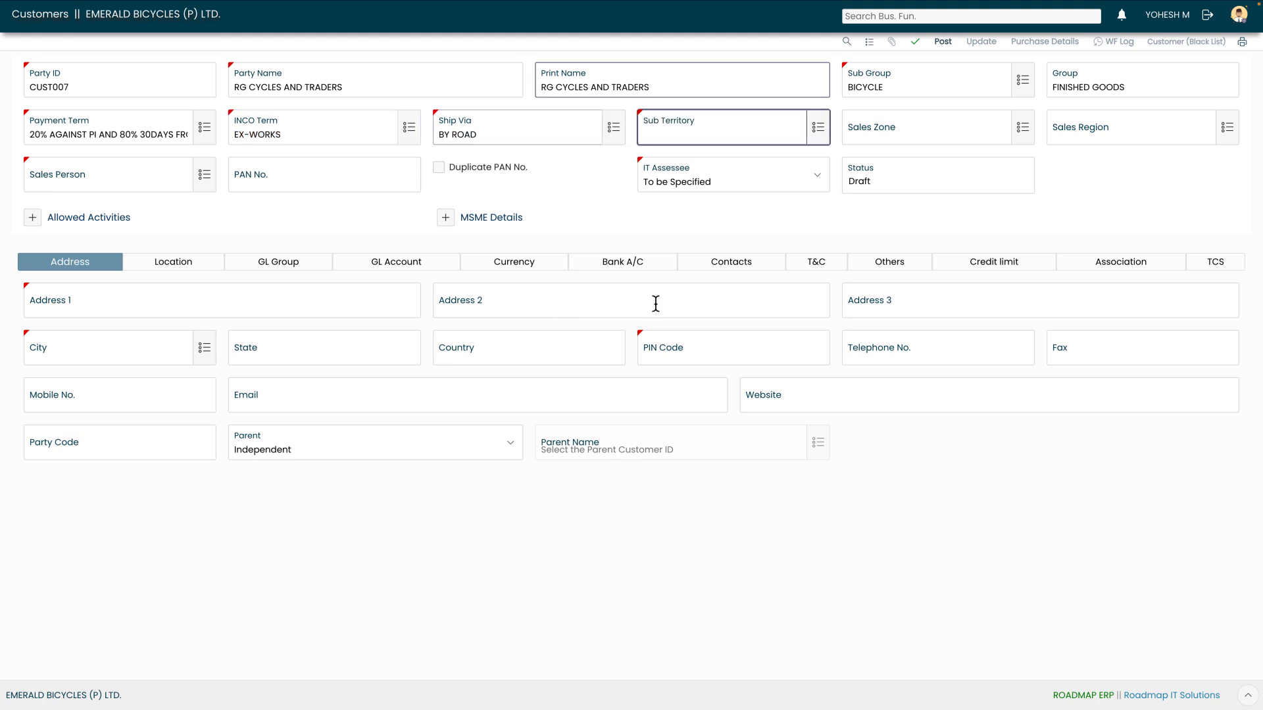
{"action": "left_click", "coordinate": [818, 128]}
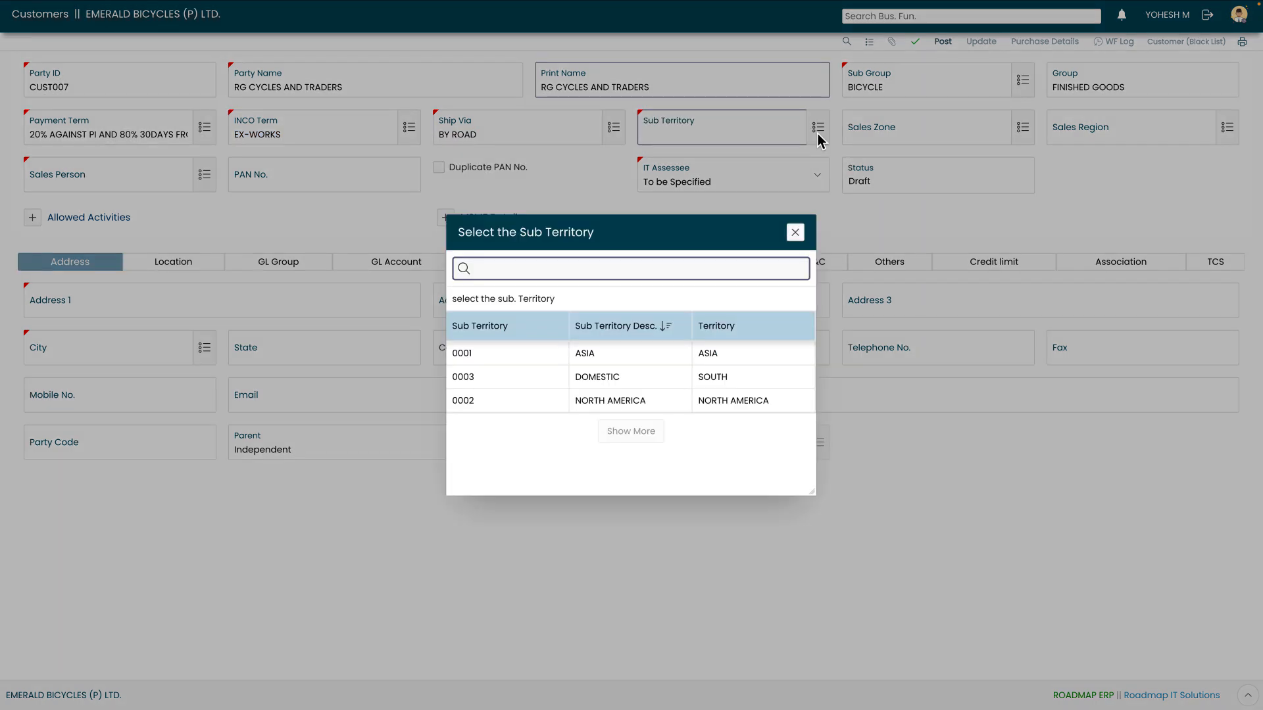
{"action": "left_click", "coordinate": [609, 385]}
{"action": "key", "text": "Tab"}
{"action": "key", "text": "Tab"}
{"action": "left_click", "coordinate": [205, 177]}
{"action": "left_click", "coordinate": [562, 337]}
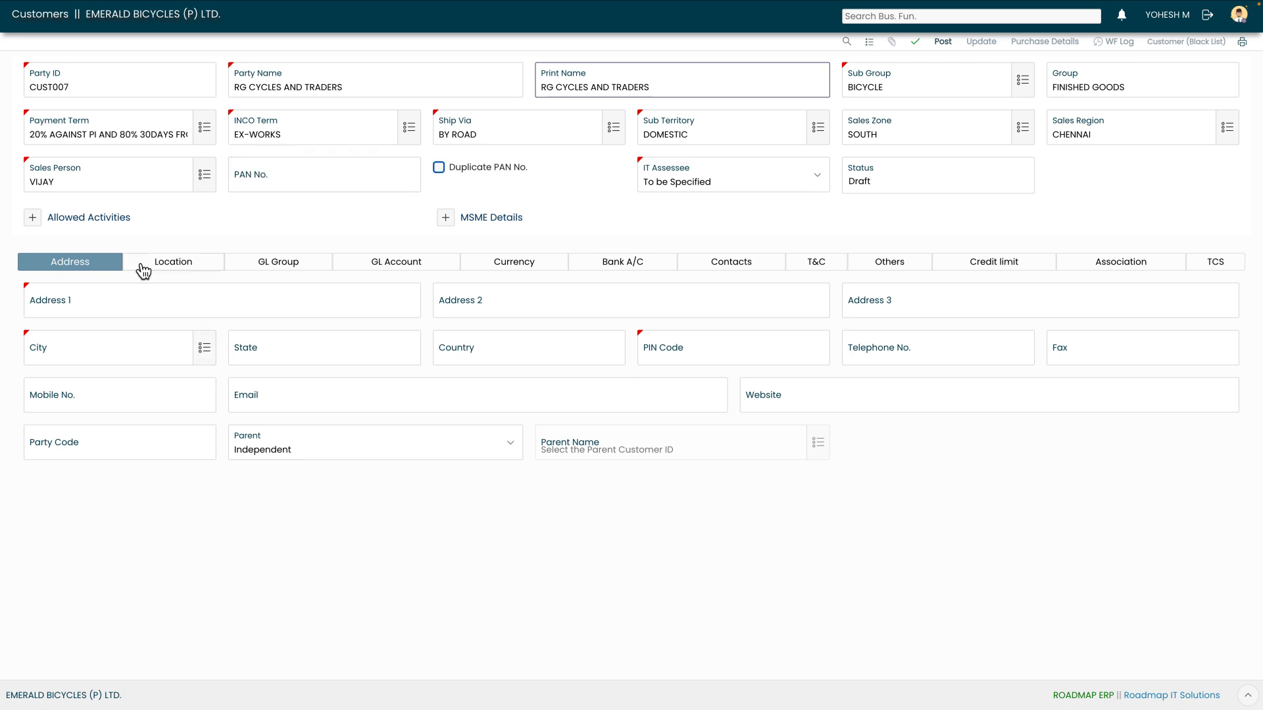
Mark the customer MSME applicable, type Small, and enter its MSME registration number
{"action": "left_click", "coordinate": [32, 217]}
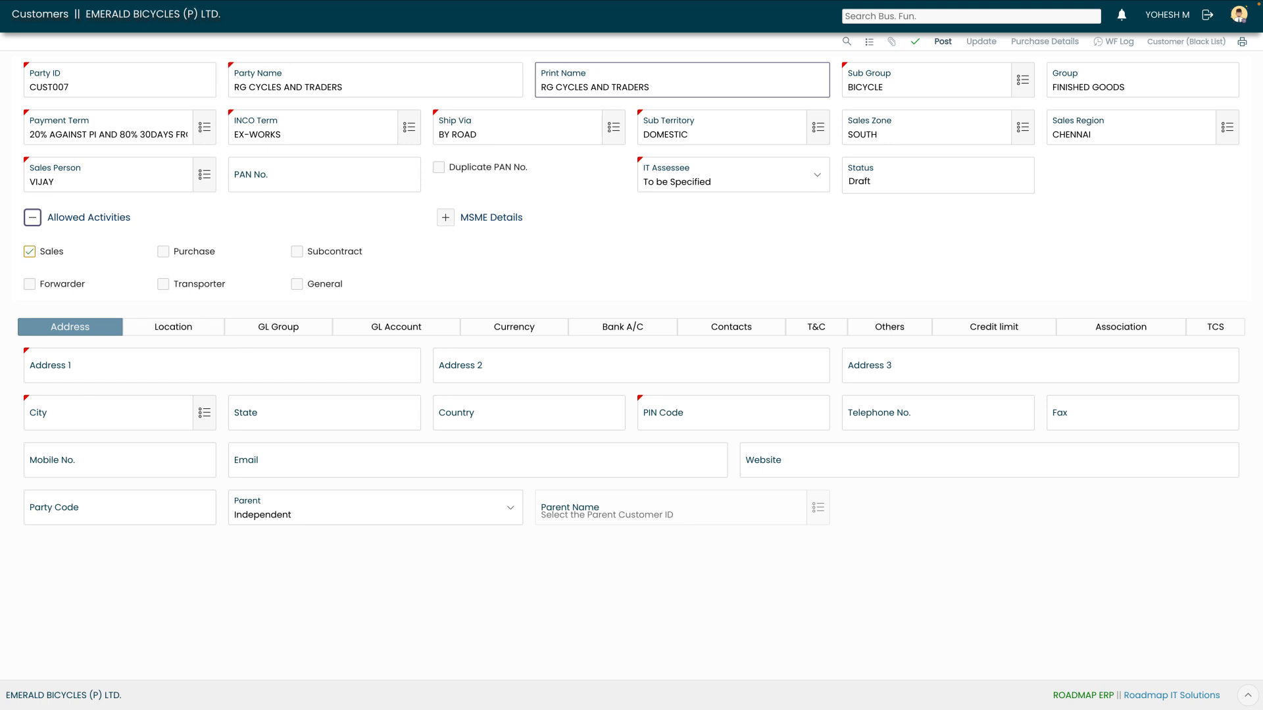
{"action": "left_click", "coordinate": [442, 224]}
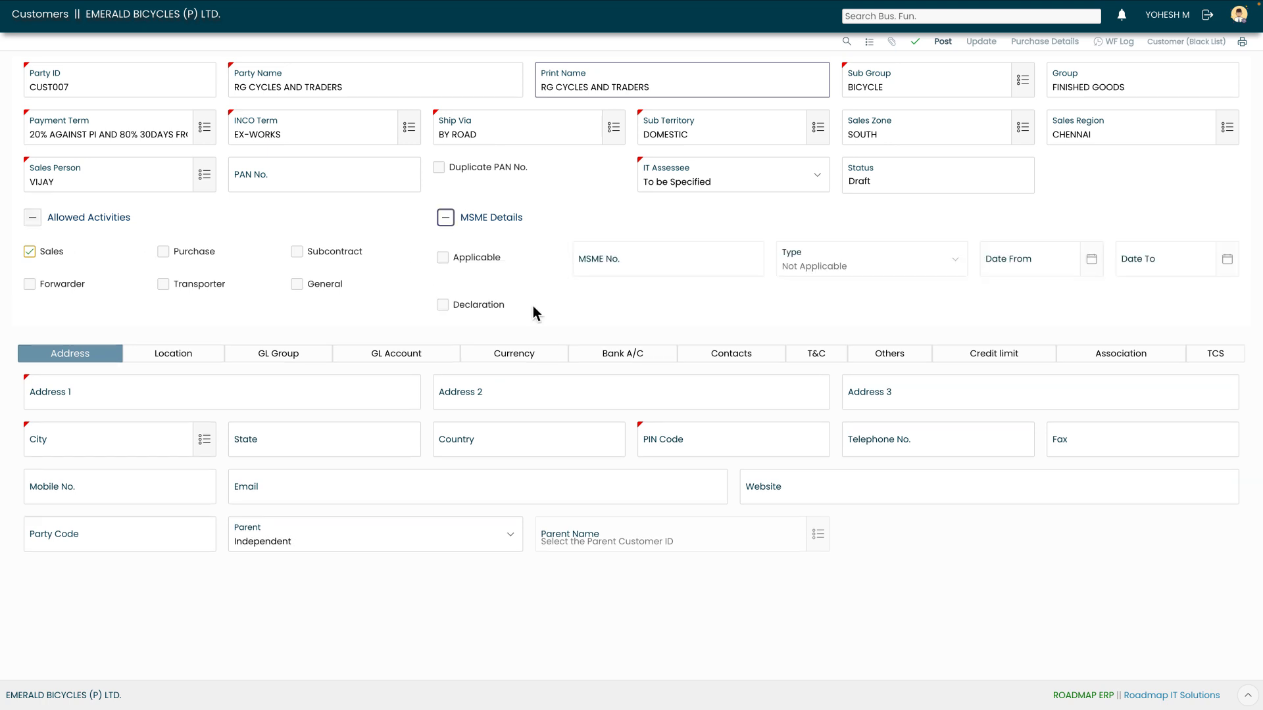
{"action": "left_click", "coordinate": [443, 257]}
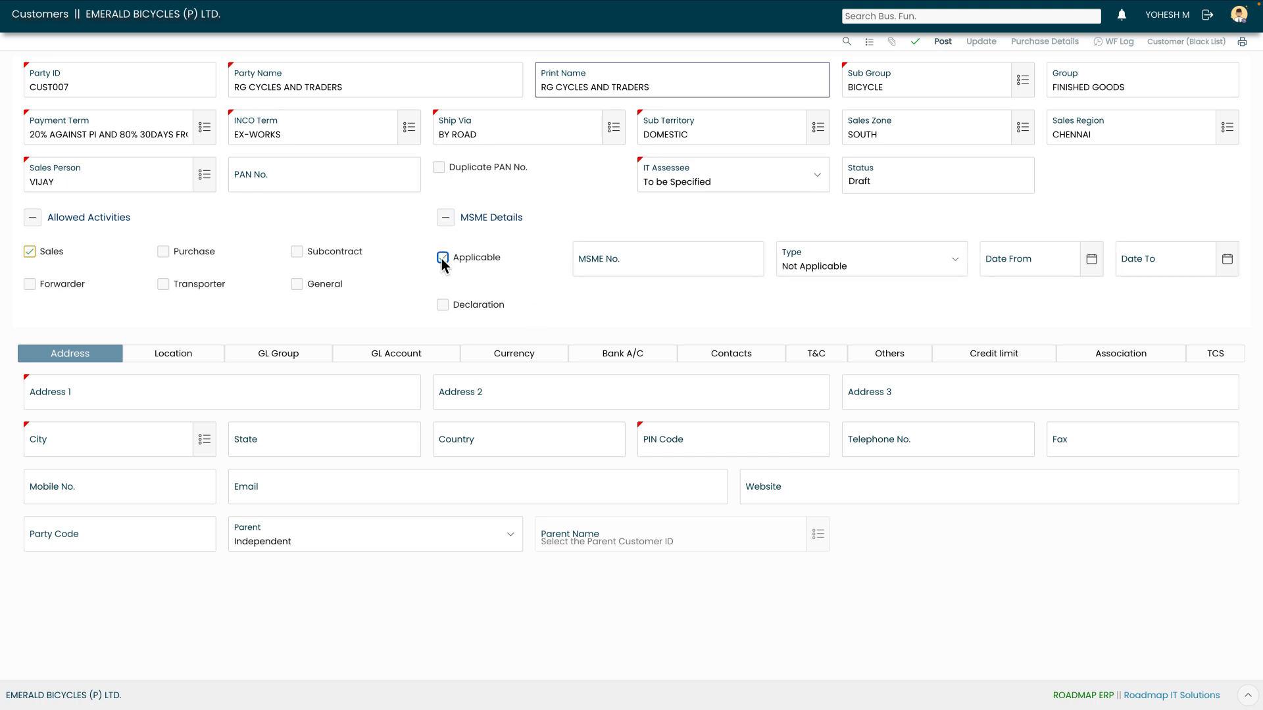
{"action": "left_click", "coordinate": [869, 263]}
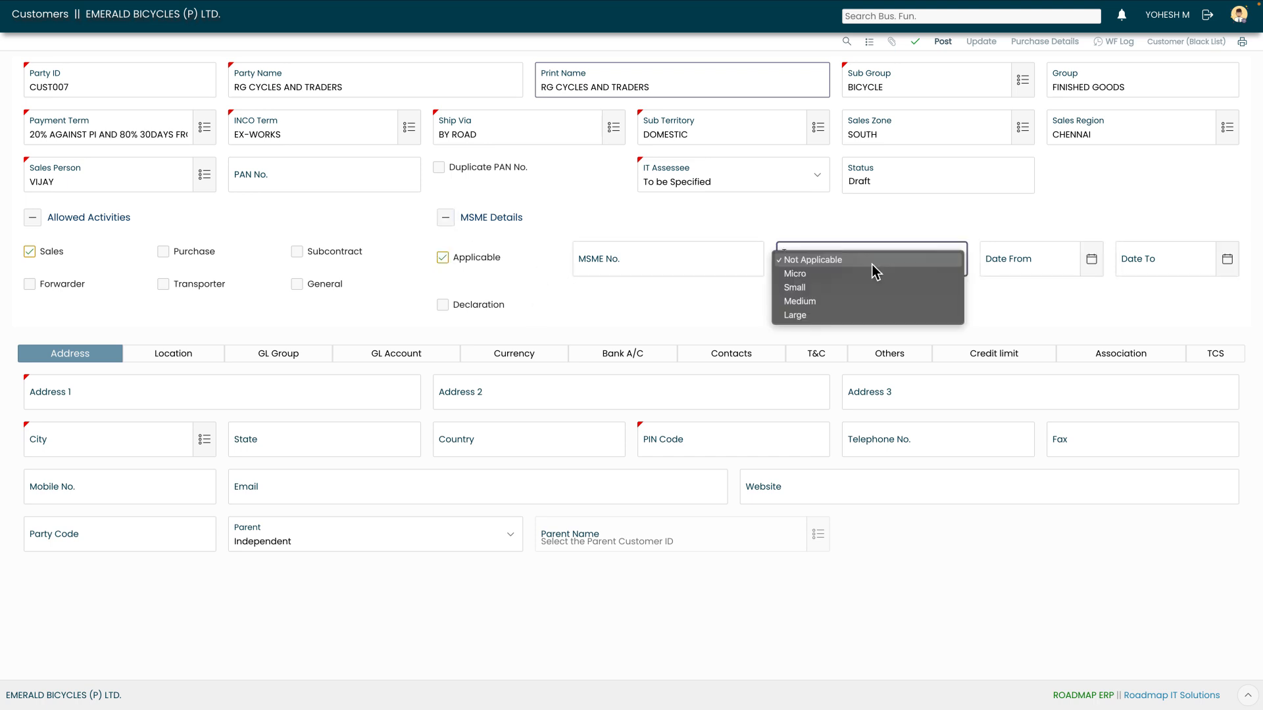
{"action": "left_click", "coordinate": [845, 285]}
{"action": "left_click", "coordinate": [691, 270]}
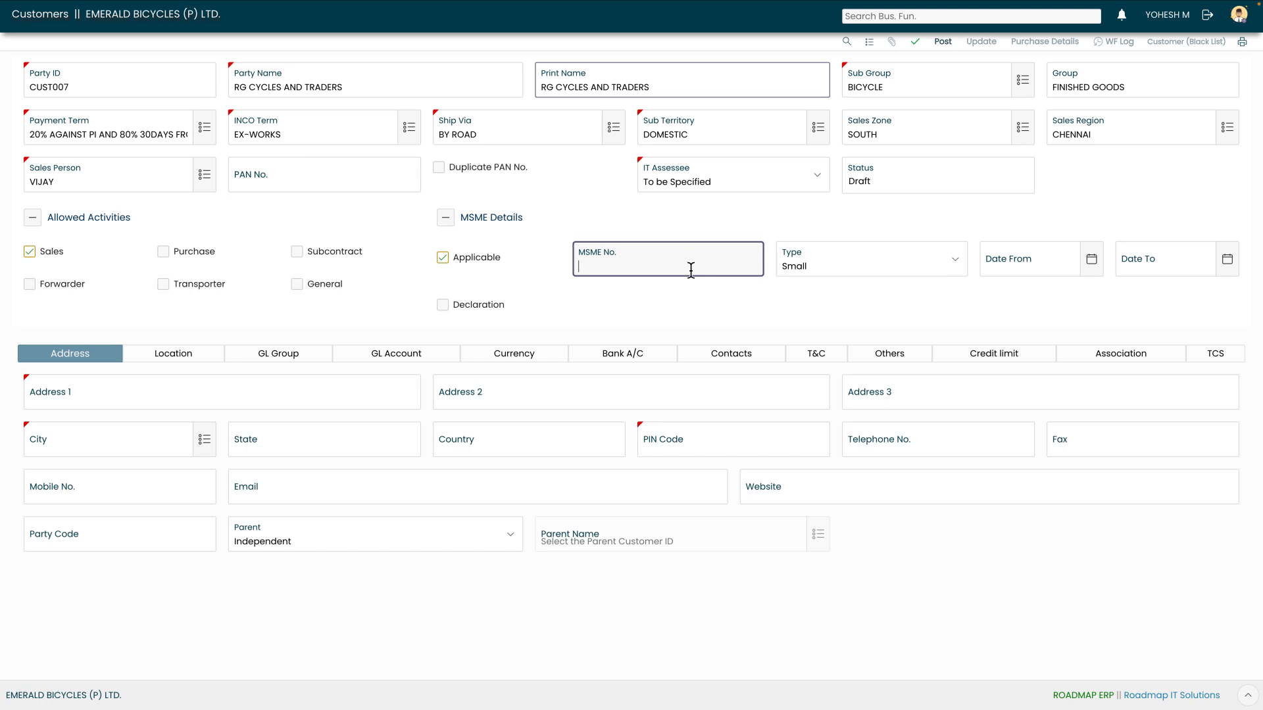
Set the MSME validity dates from 01-01-2025 to 31-12-2025
{"action": "key", "text": "Tab"}
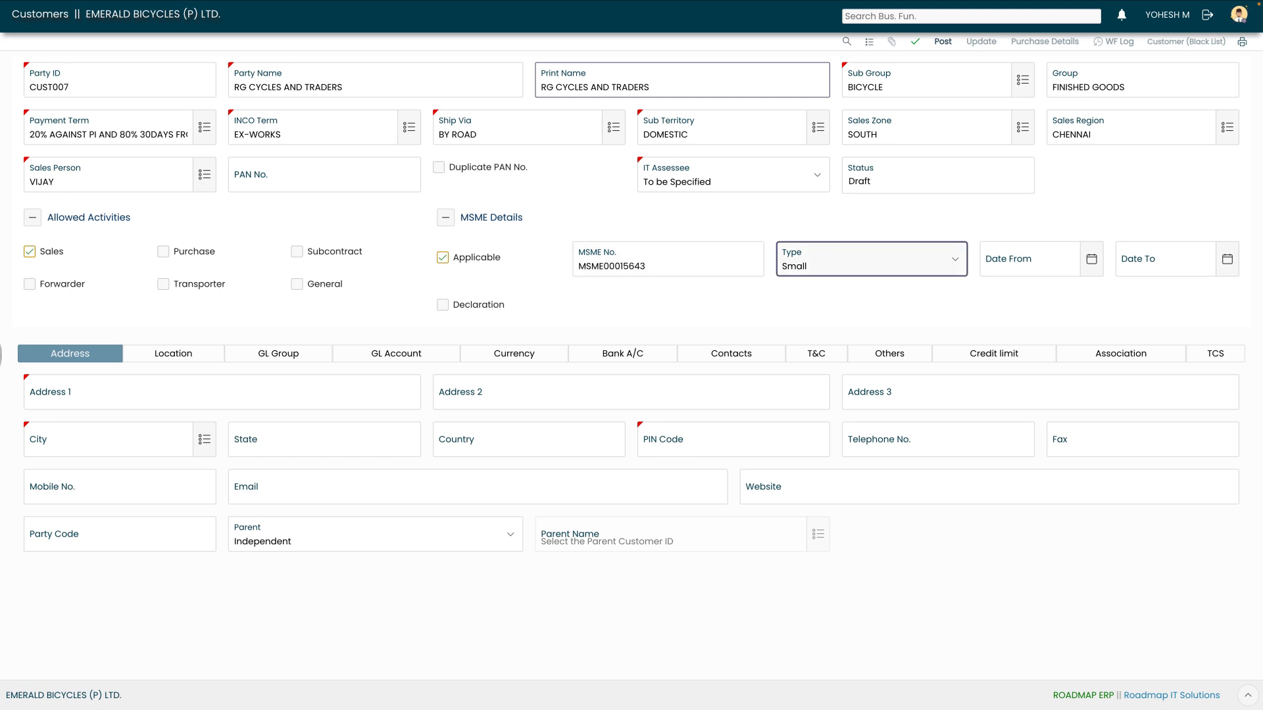
{"action": "key", "text": "Tab"}
{"action": "left_click", "coordinate": [1033, 296]}
{"action": "left_click", "coordinate": [1021, 172]}
{"action": "left_click", "coordinate": [1072, 342]}
{"action": "key", "text": "Tab"}
{"action": "left_click", "coordinate": [1124, 296]}
{"action": "left_click", "coordinate": [1118, 323]}
{"action": "left_click", "coordinate": [1153, 431]}
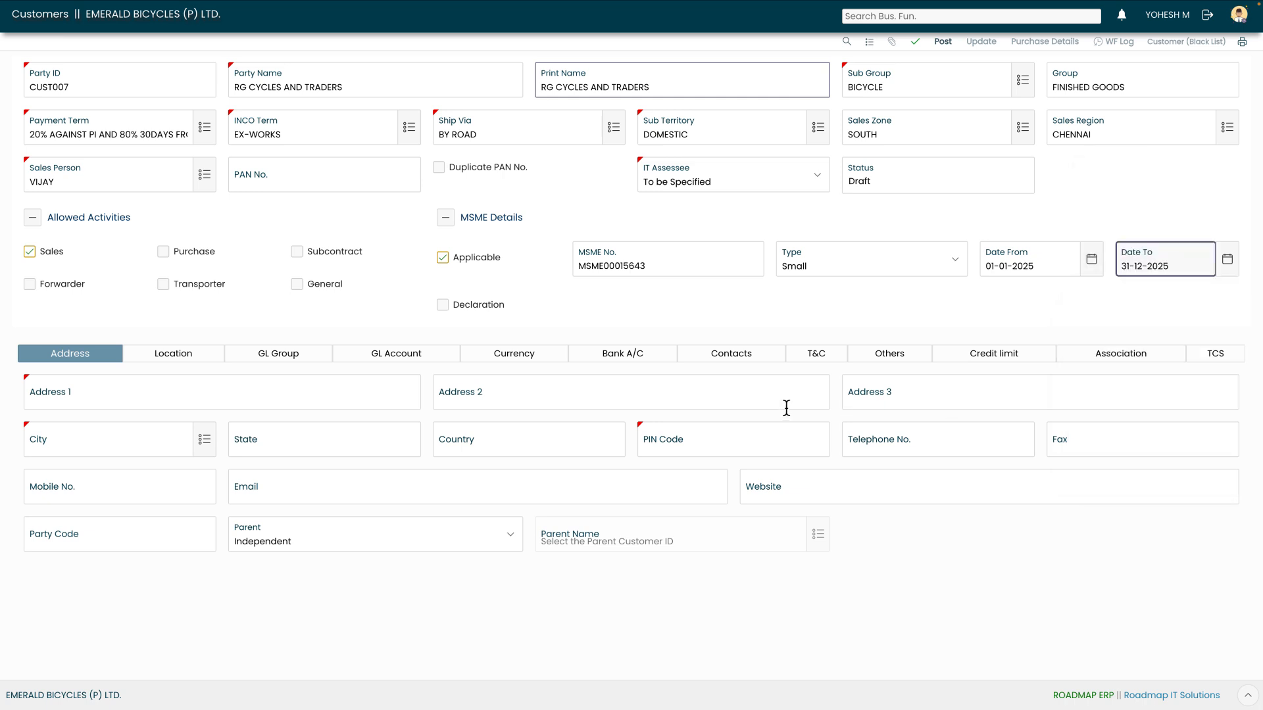
Enter the customer's three address lines and pick CHENNAI as the city
{"action": "key", "text": "Tab"}
{"action": "key", "text": "Tab"}
{"action": "key", "text": "Tab"}
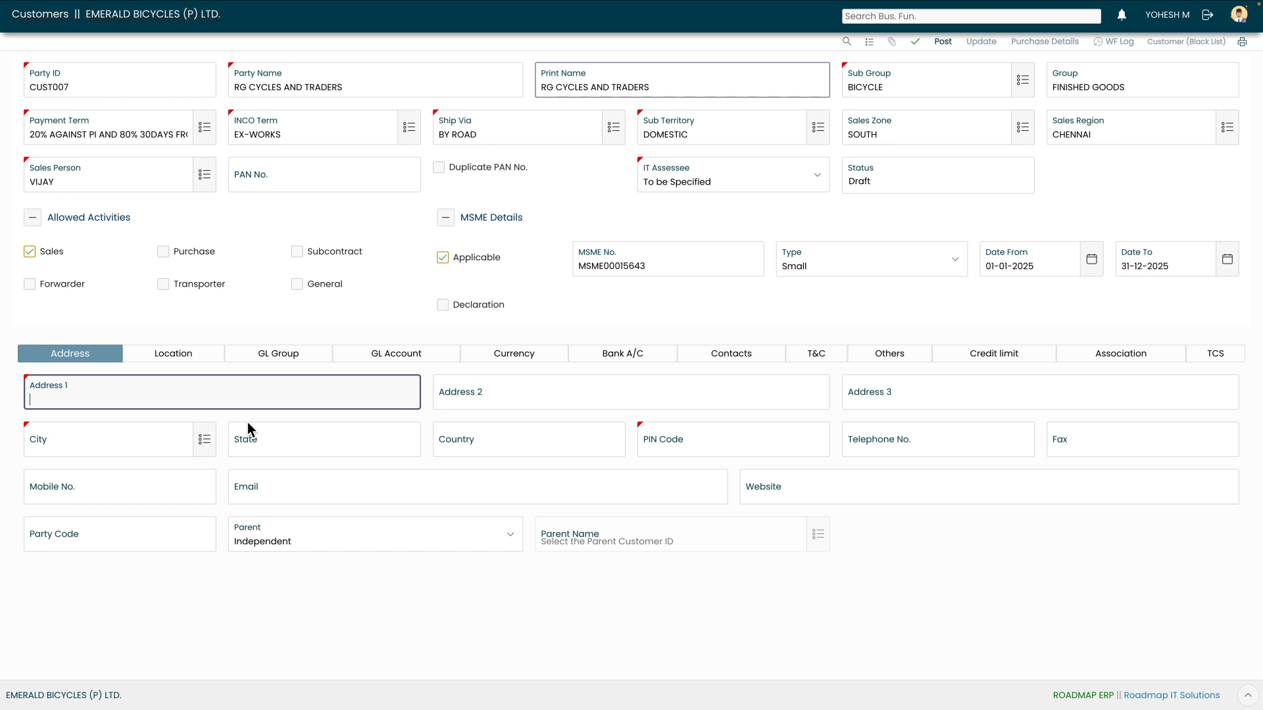
{"action": "key", "text": "Tab"}
{"action": "key", "text": "Tab"}
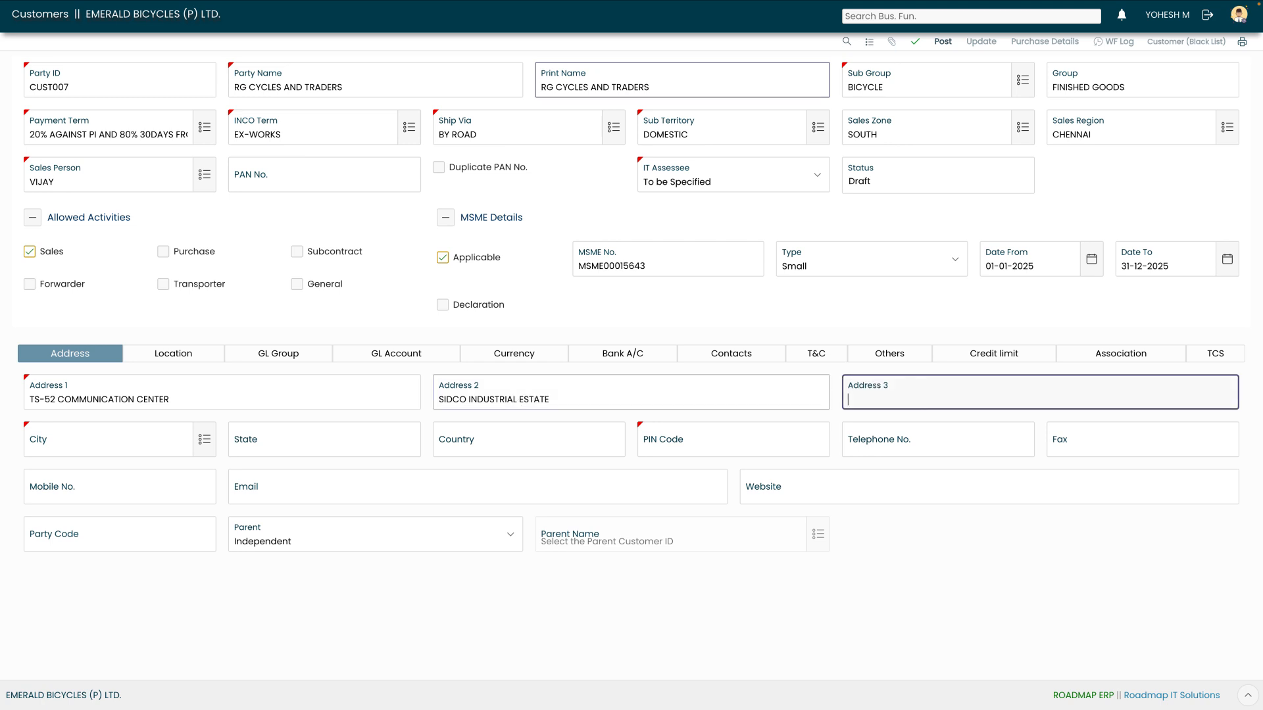
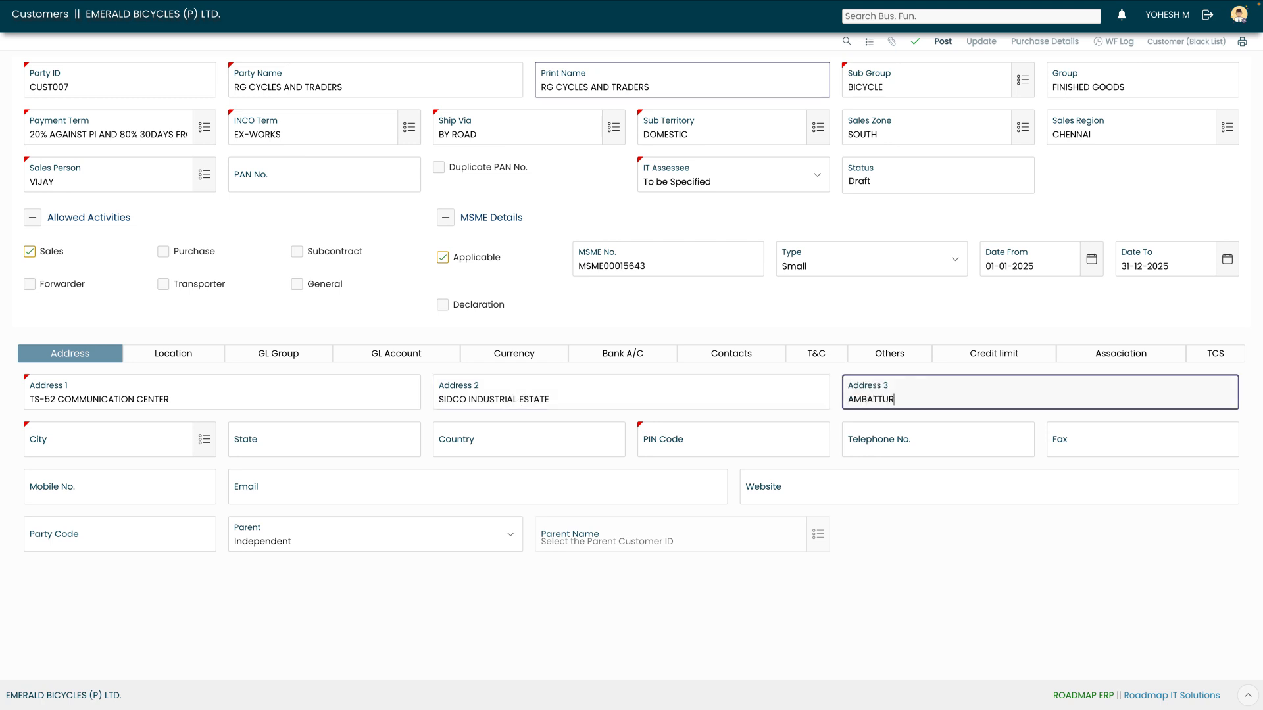
{"action": "key", "text": "Tab"}
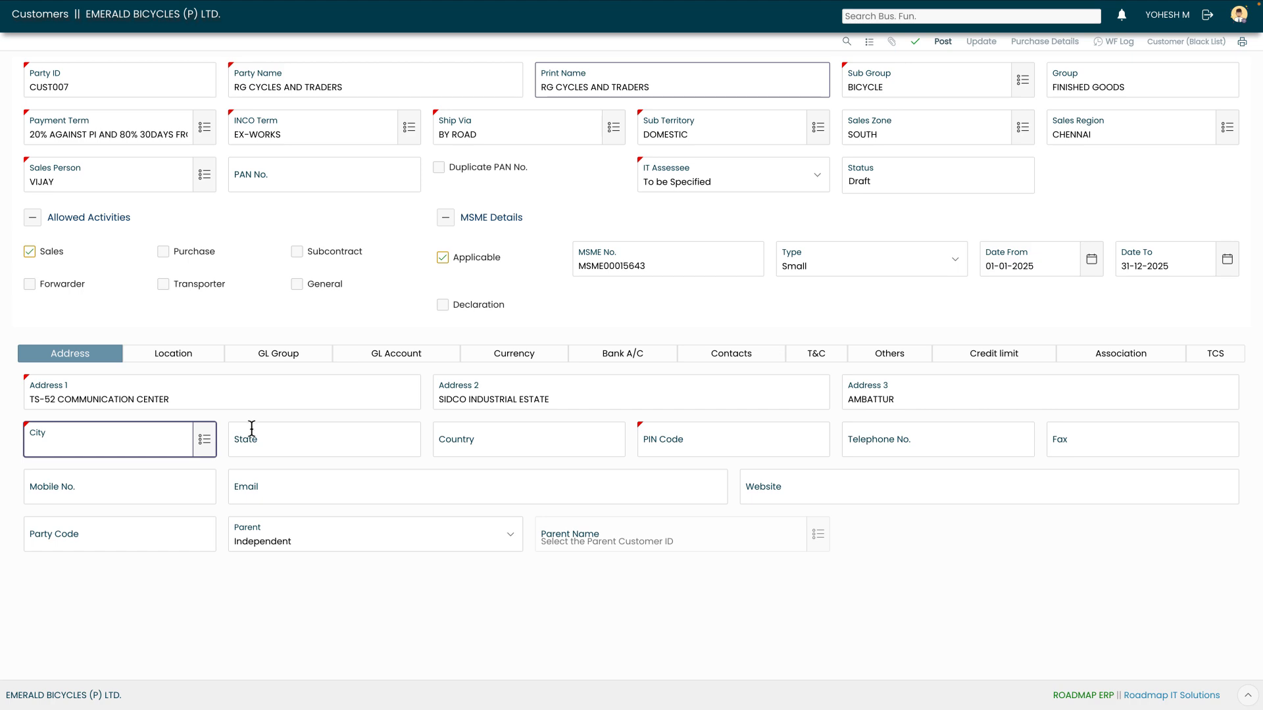
{"action": "left_click", "coordinate": [205, 439]}
{"action": "type", "text": "chenn"}
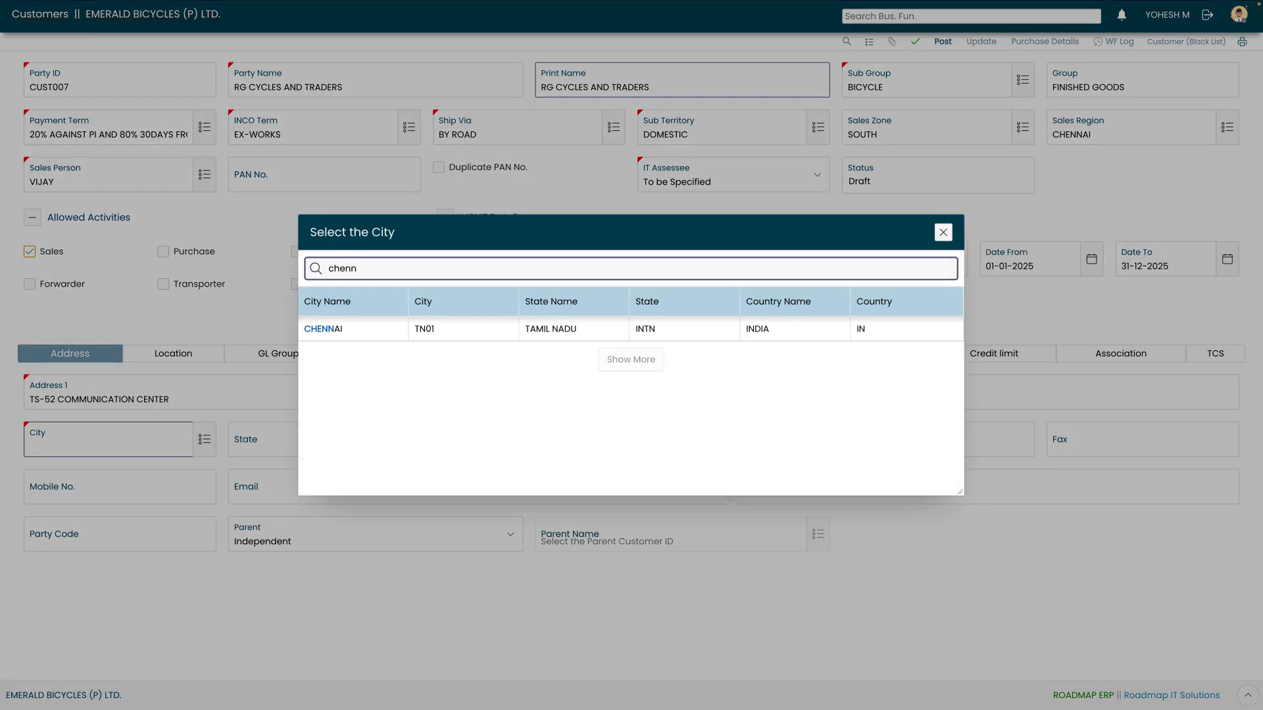
{"action": "left_click", "coordinate": [352, 331]}
{"action": "key", "text": "Tab"}
{"action": "key", "text": "Tab"}
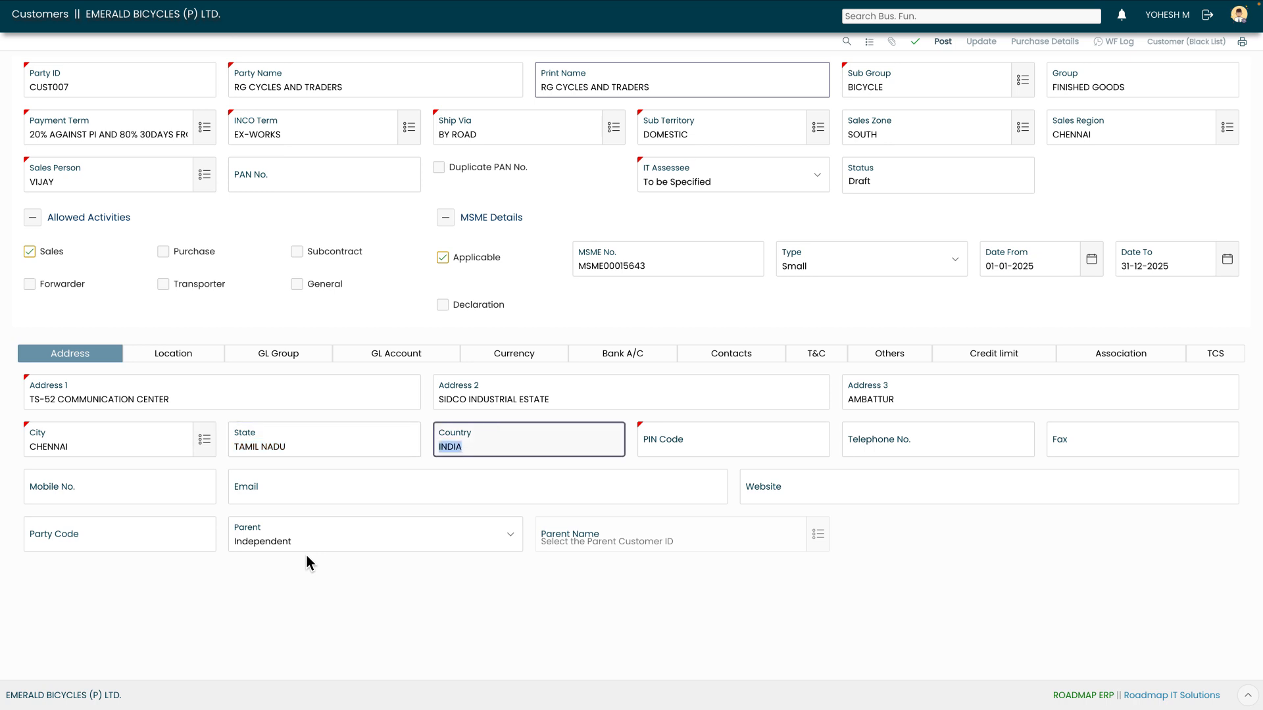
Fill in the PIN code, mobile number, e-mail and website rgcycles.com
{"action": "key", "text": "Tab"}
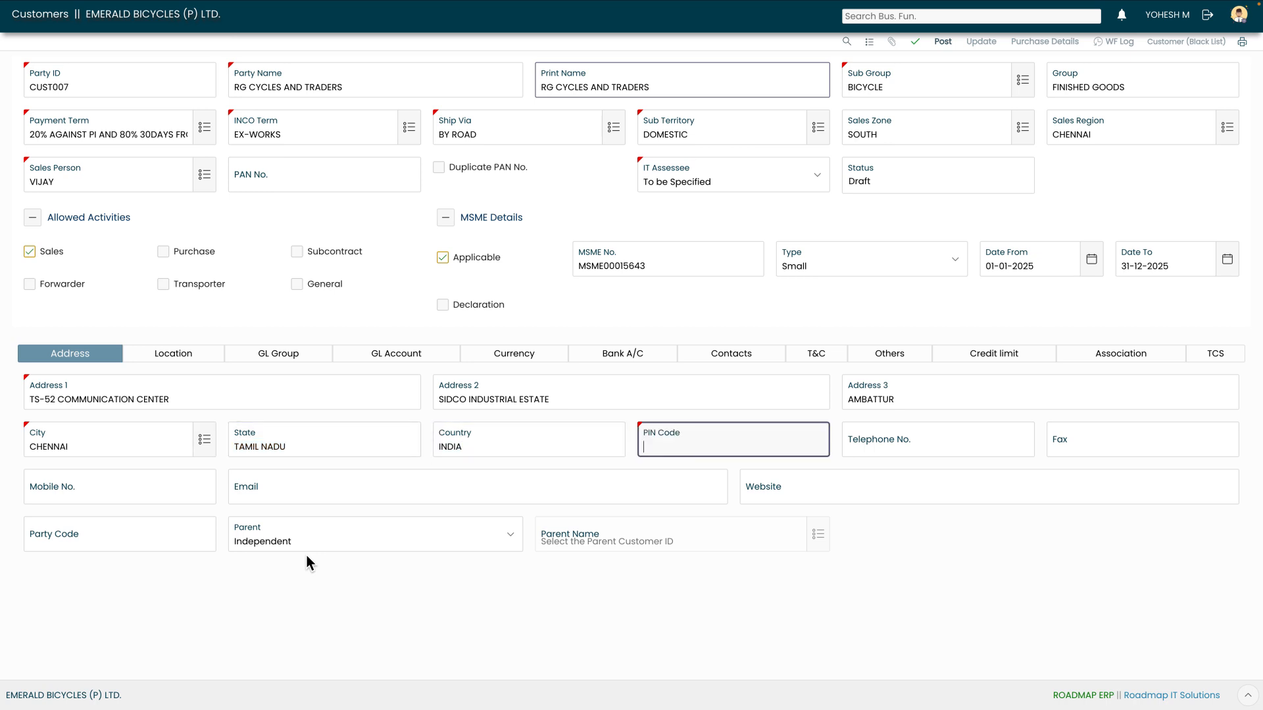
{"action": "type", "text": "600044"}
{"action": "key", "text": "Tab"}
{"action": "key", "text": "Tab"}
{"action": "key", "text": "Tab"}
{"action": "key", "text": "Tab"}
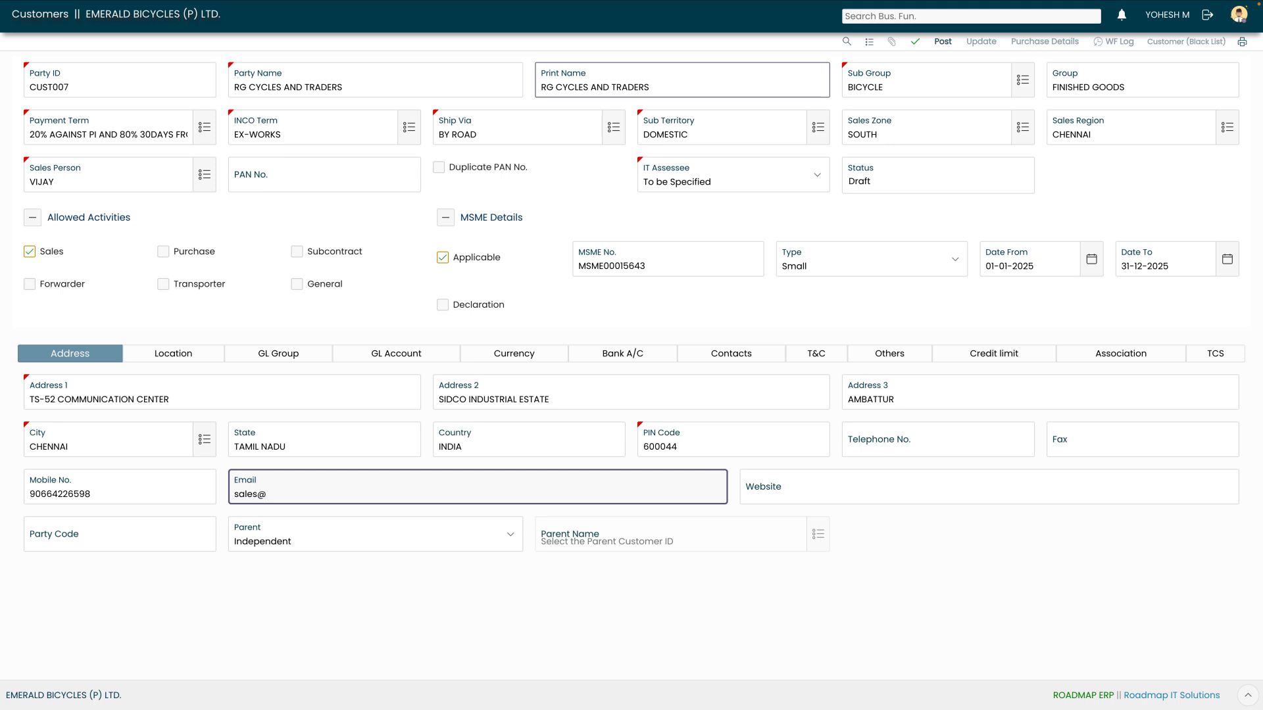
{"action": "key", "text": "Tab"}
{"action": "type", "text": "rg"}
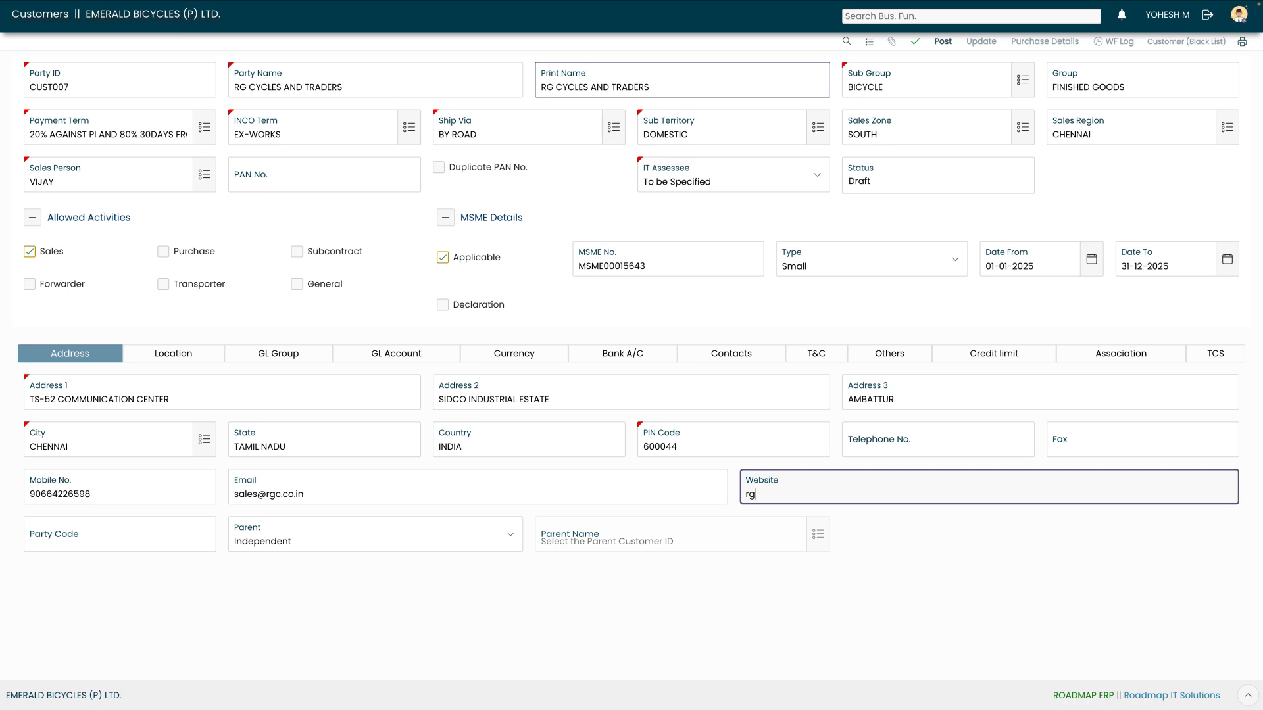
{"action": "type", "text": "cycles.com"}
Save the new customer record and keep its parent type as Independent
{"action": "left_click", "coordinate": [915, 42]}
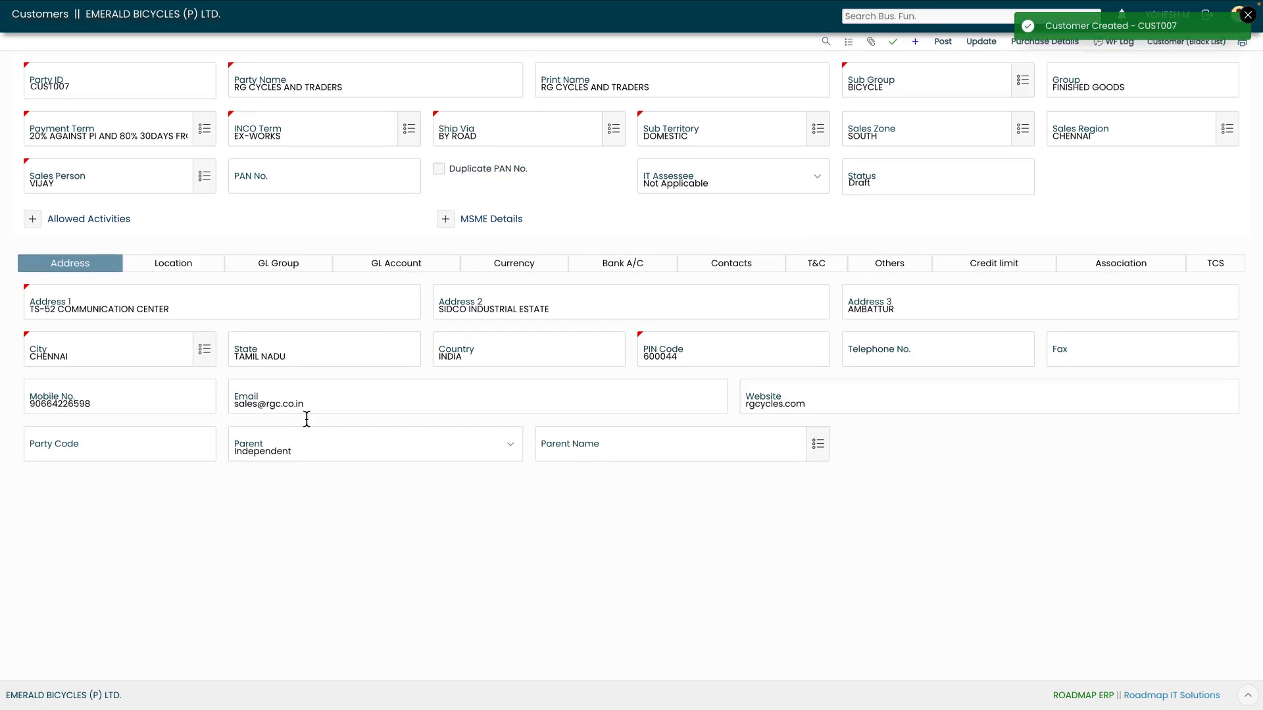
{"action": "left_click", "coordinate": [508, 450]}
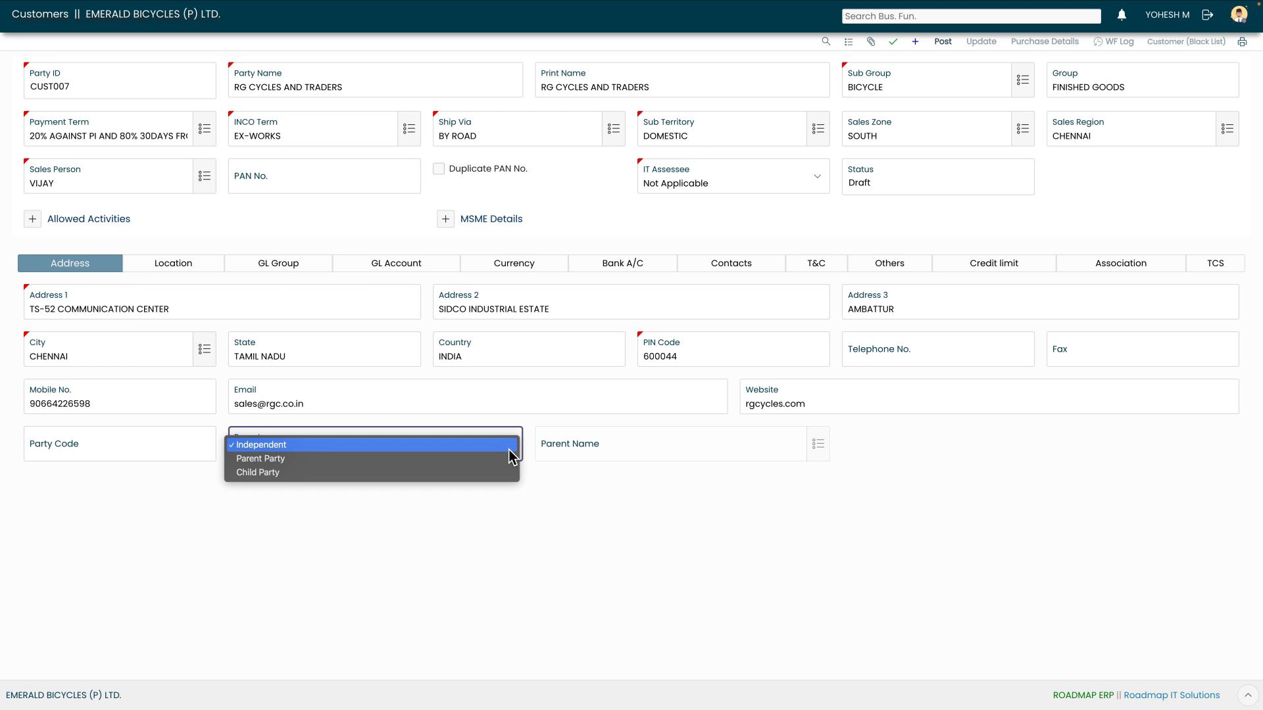
{"action": "key", "text": "Down"}
{"action": "left_click", "coordinate": [509, 450]}
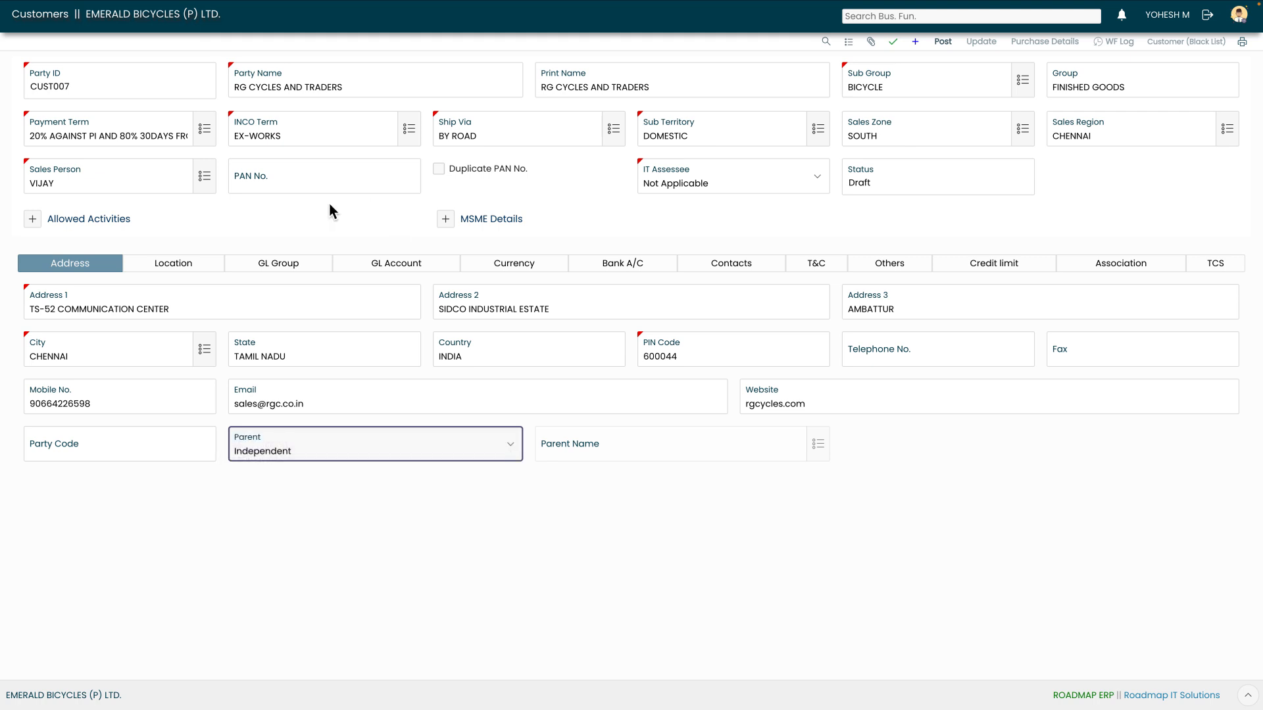
{"action": "left_click", "coordinate": [198, 266]}
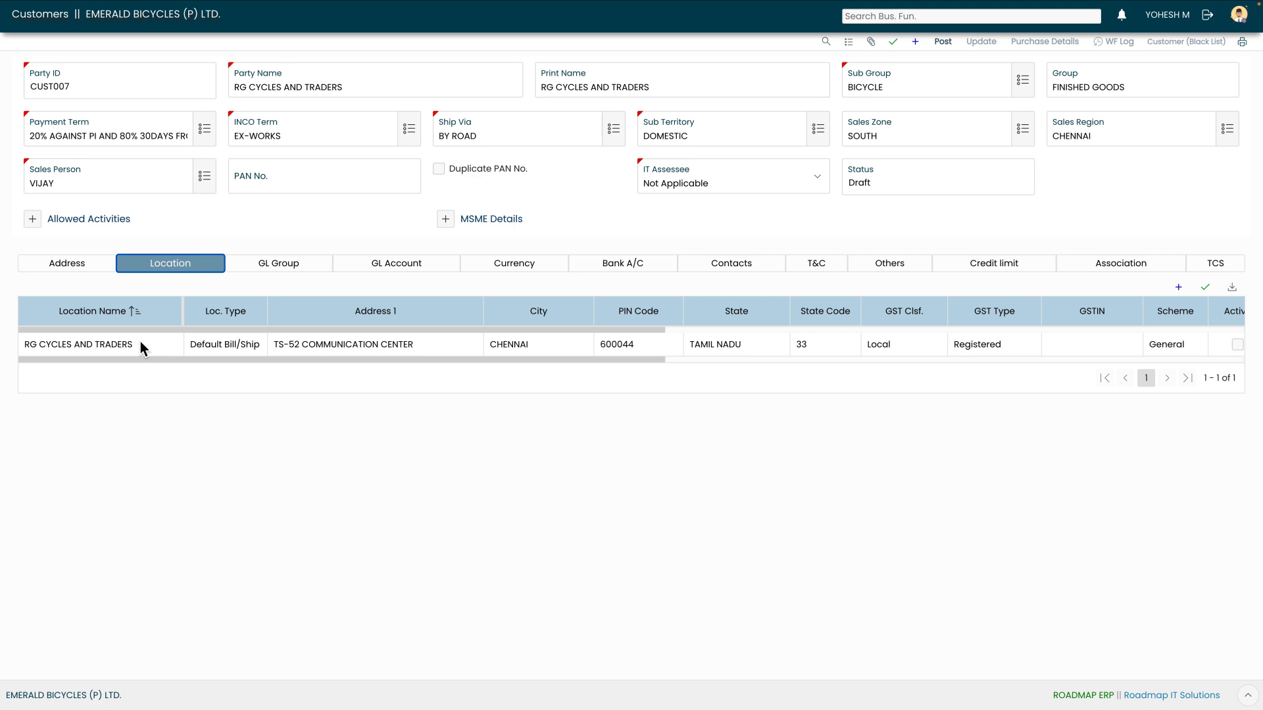
{"action": "left_click", "coordinate": [214, 350]}
{"action": "left_click", "coordinate": [214, 347]}
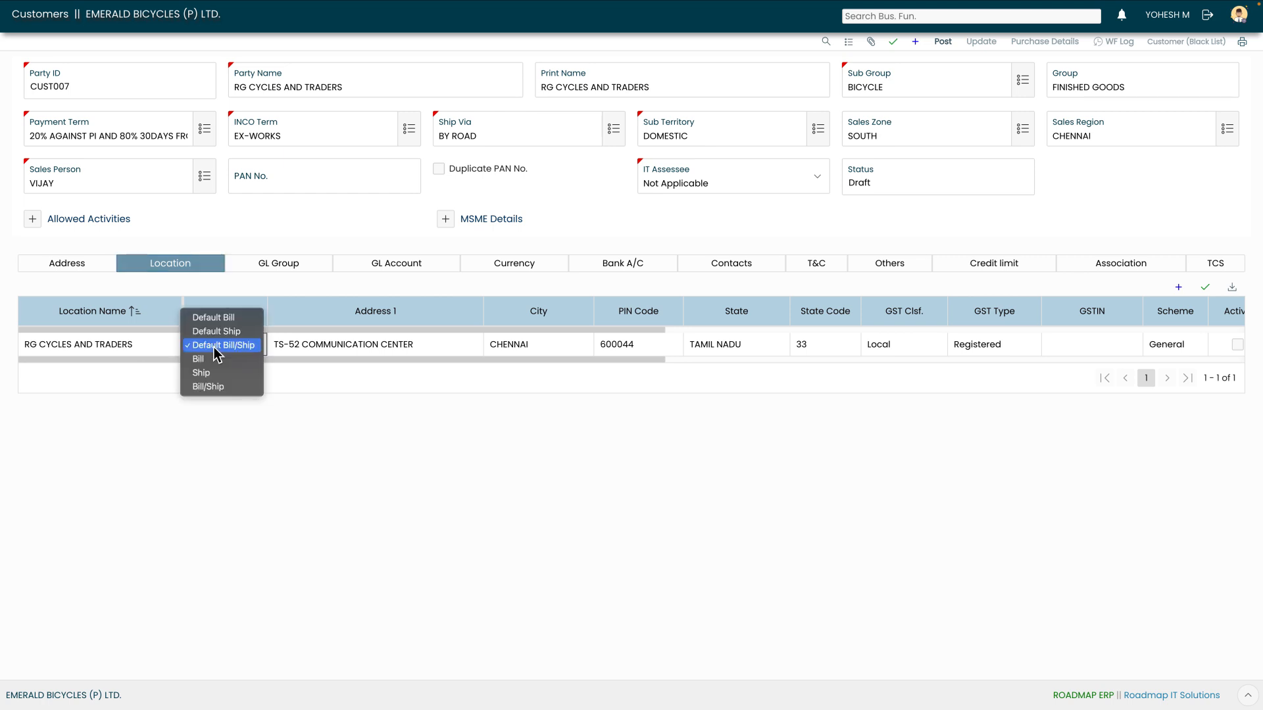
{"action": "key", "text": "Up"}
{"action": "key", "text": "Up"}
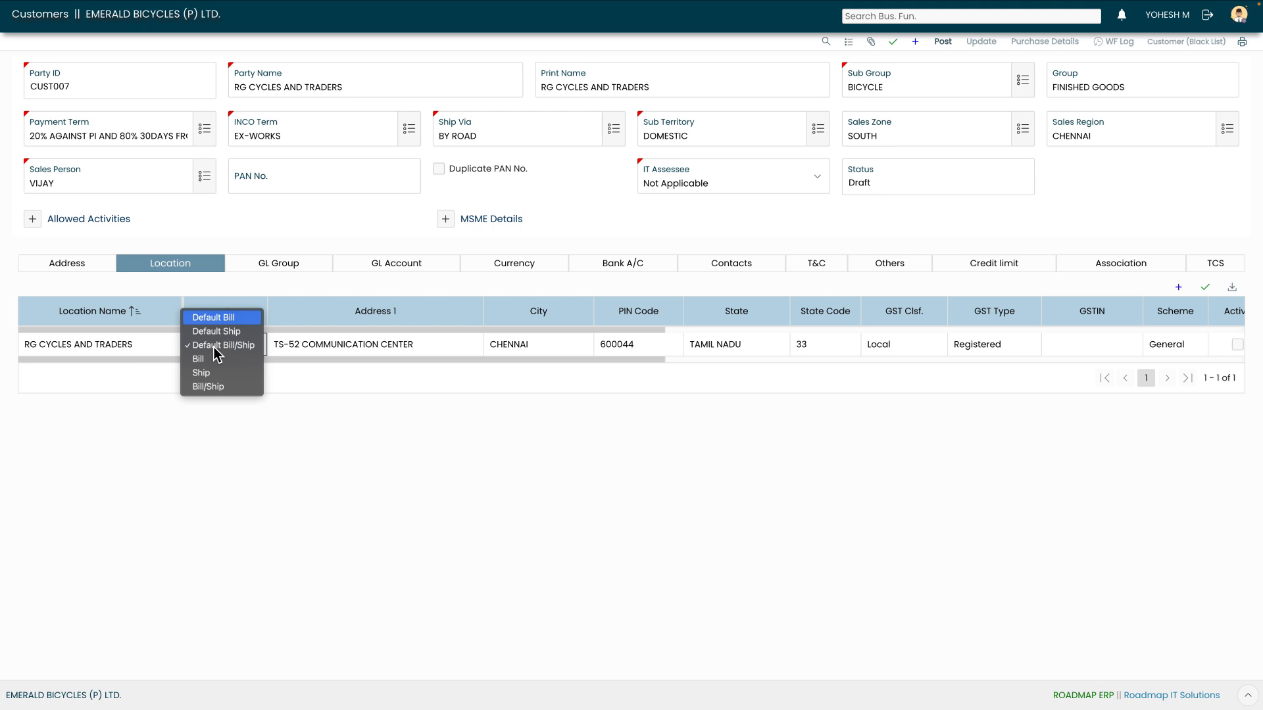
{"action": "key", "text": "Down"}
{"action": "key", "text": "Down"}
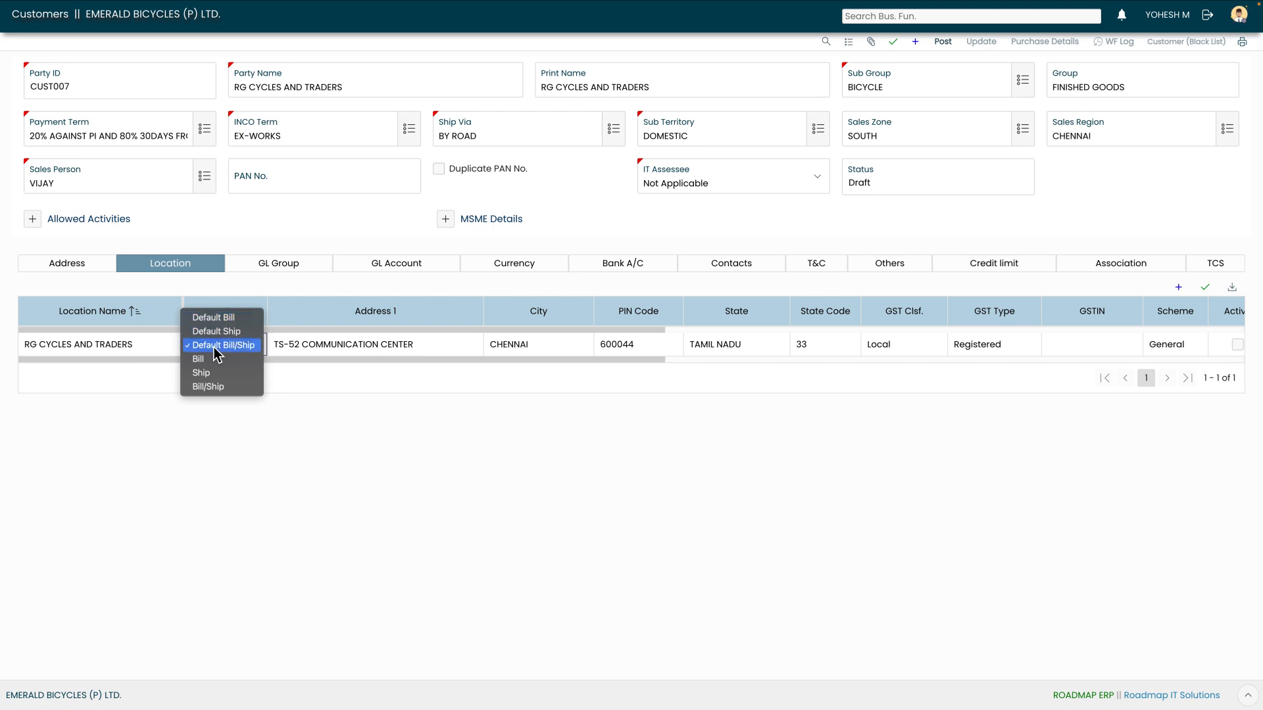
{"action": "key", "text": "Down"}
{"action": "key", "text": "Down"}
{"action": "key", "text": "Down"}
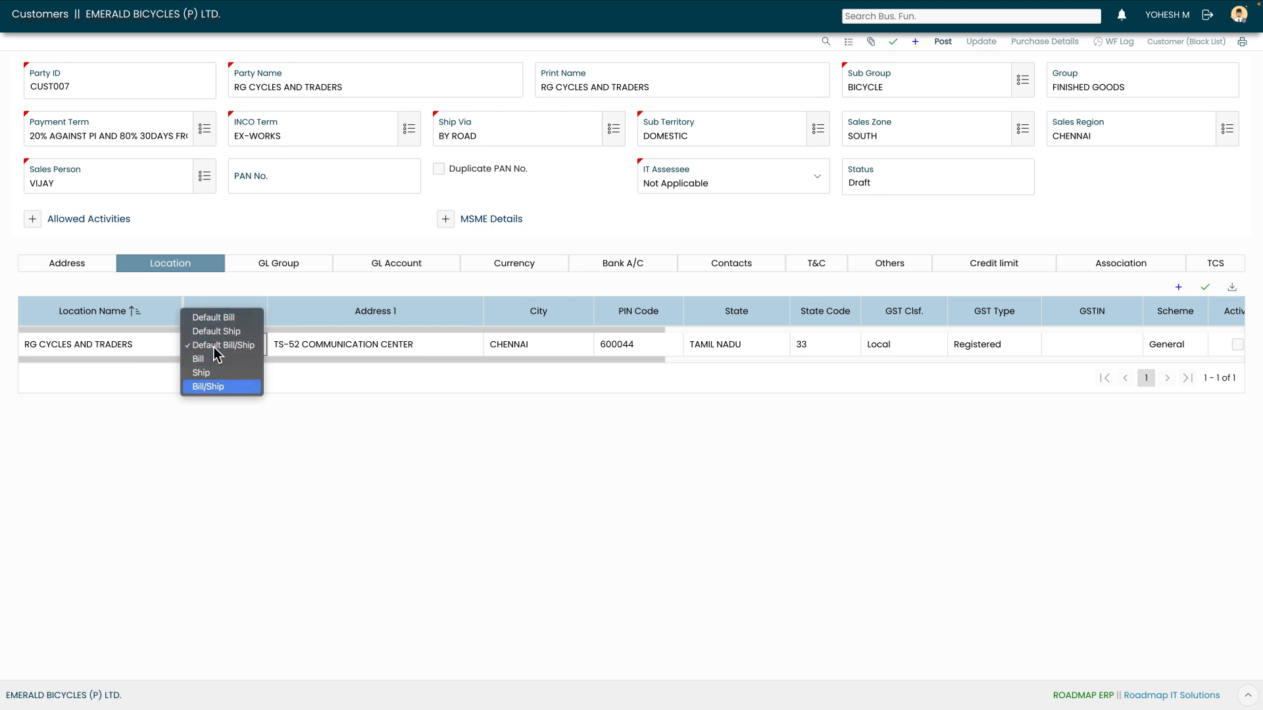
{"action": "key", "text": "Up"}
{"action": "key", "text": "Up"}
{"action": "key", "text": "Up"}
{"action": "key", "text": "Up"}
{"action": "key", "text": "Up"}
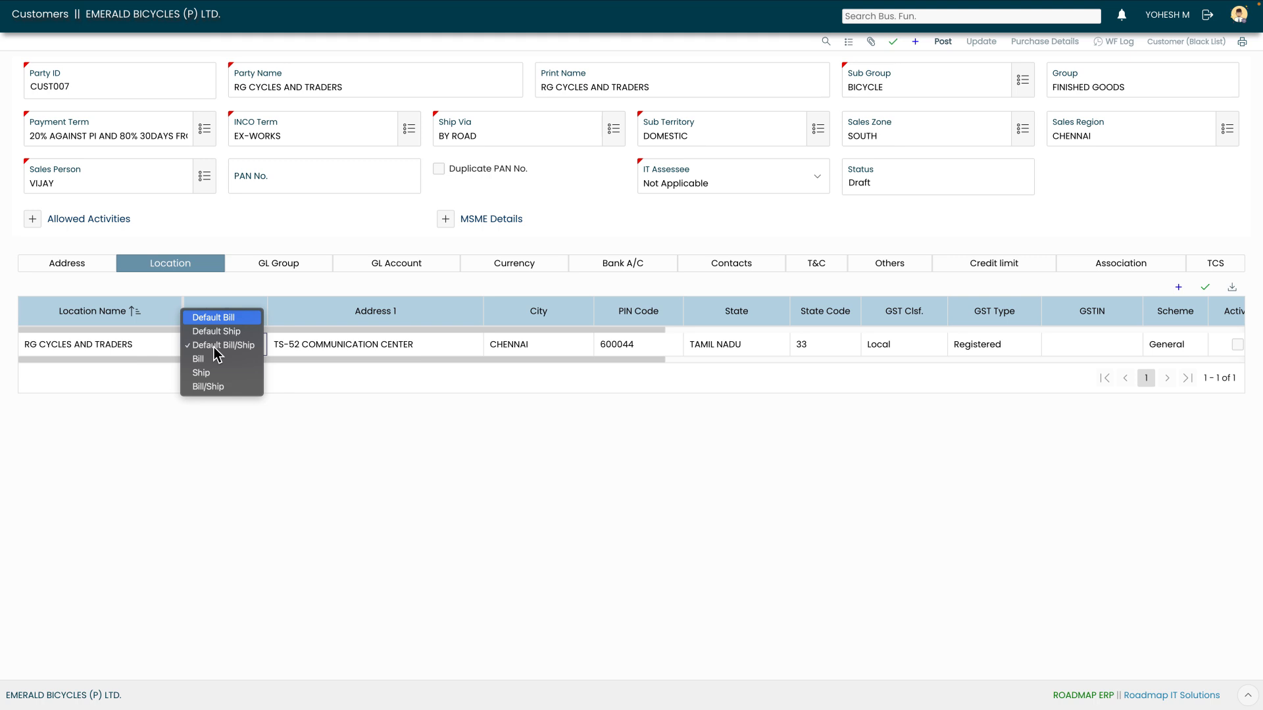
{"action": "key", "text": "Down"}
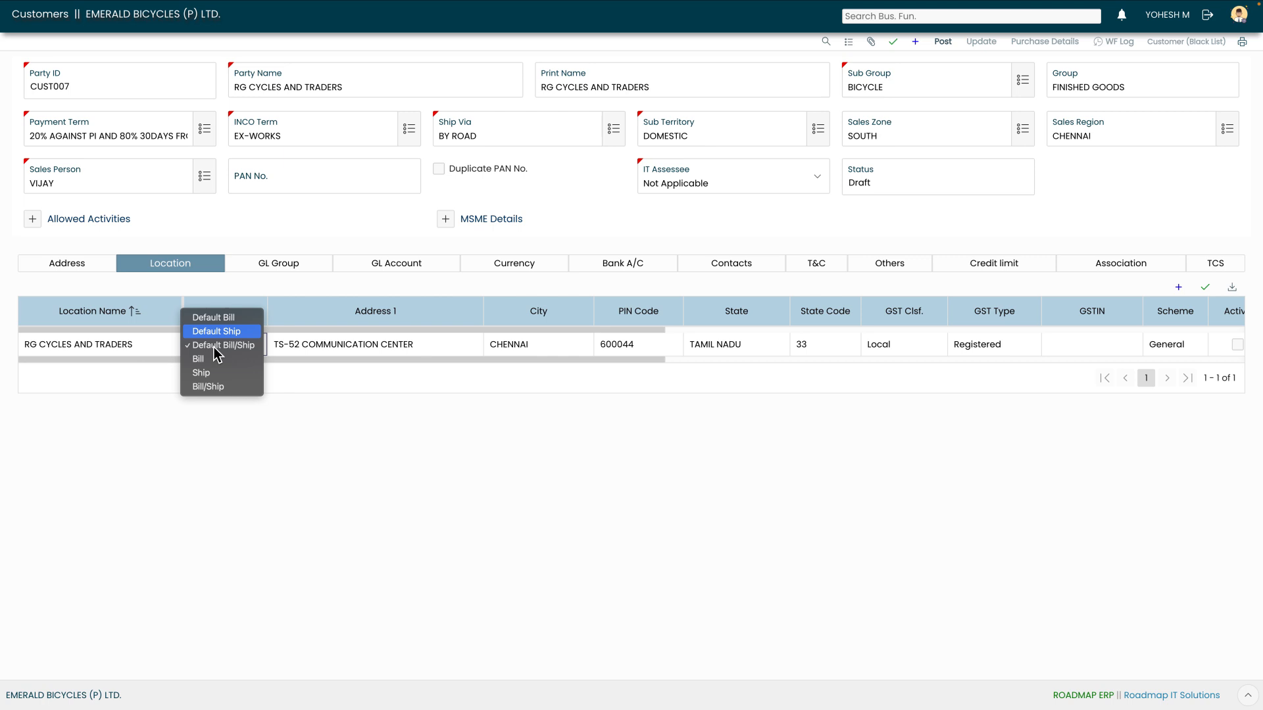
{"action": "key", "text": "Down"}
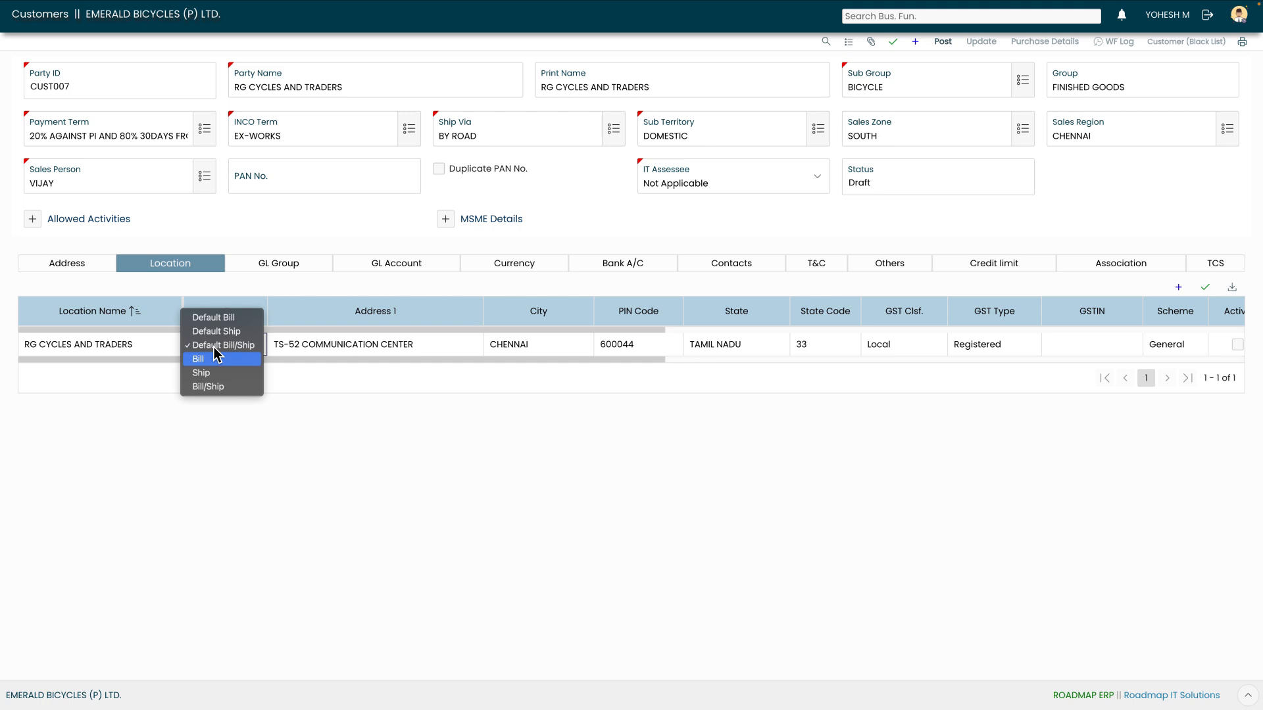
{"action": "key", "text": "Down"}
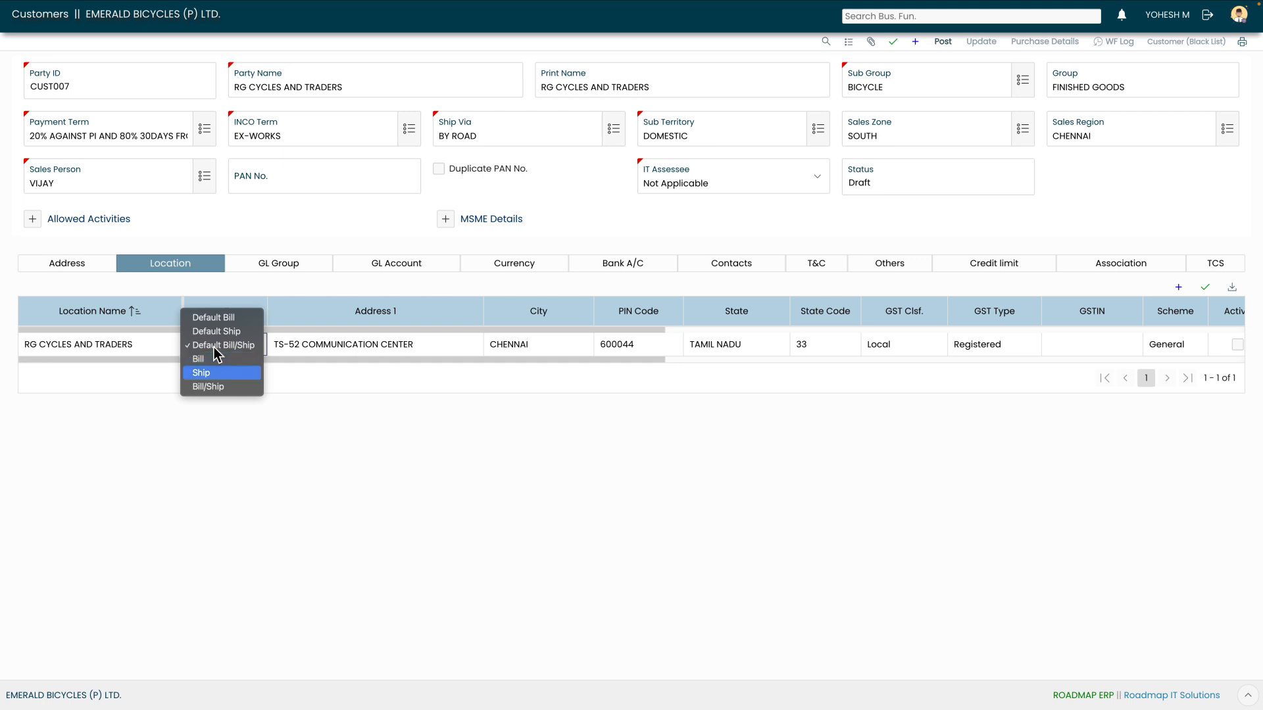
{"action": "key", "text": "Down"}
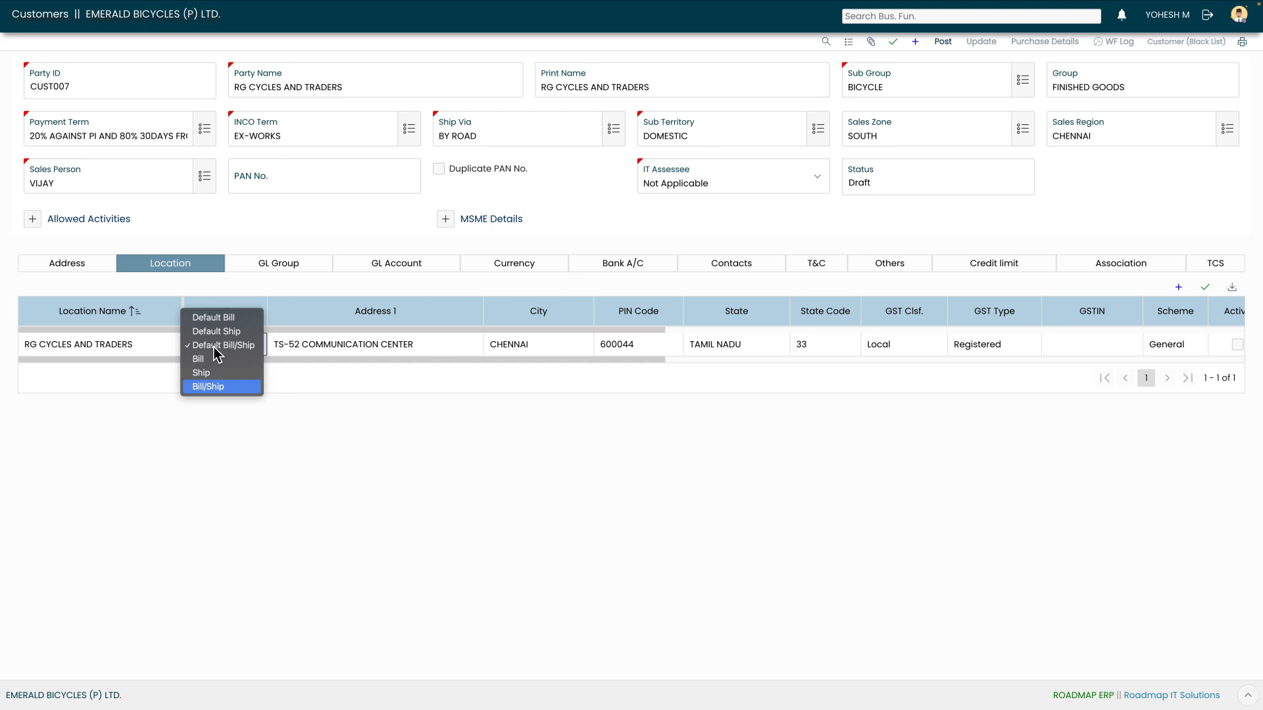
{"action": "key", "text": "Escape"}
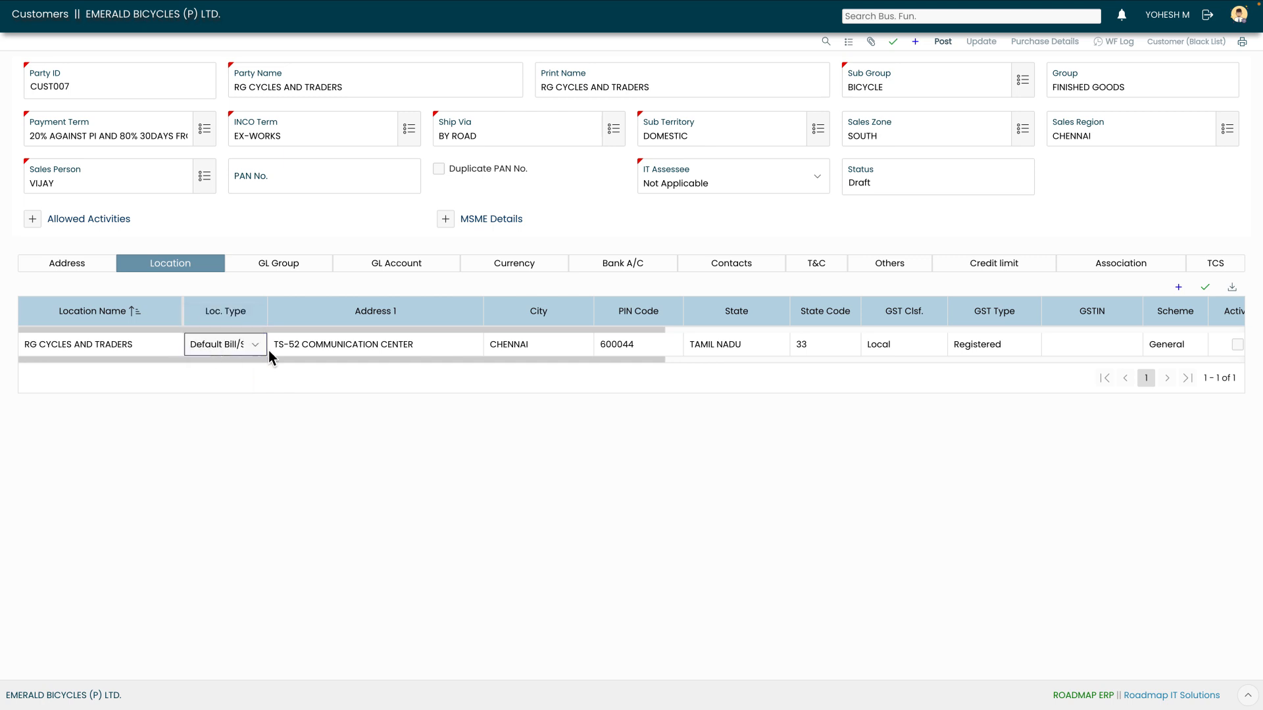
{"action": "left_click", "coordinate": [308, 346]}
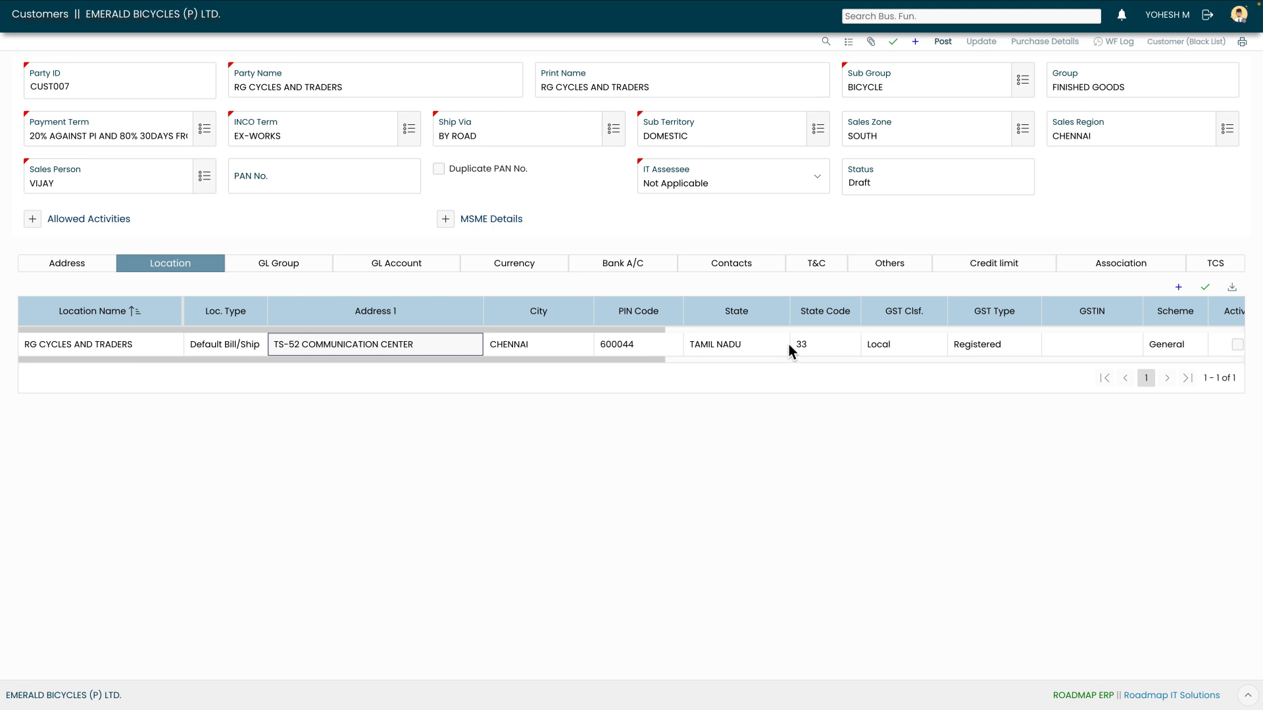
{"action": "left_click", "coordinate": [932, 347]}
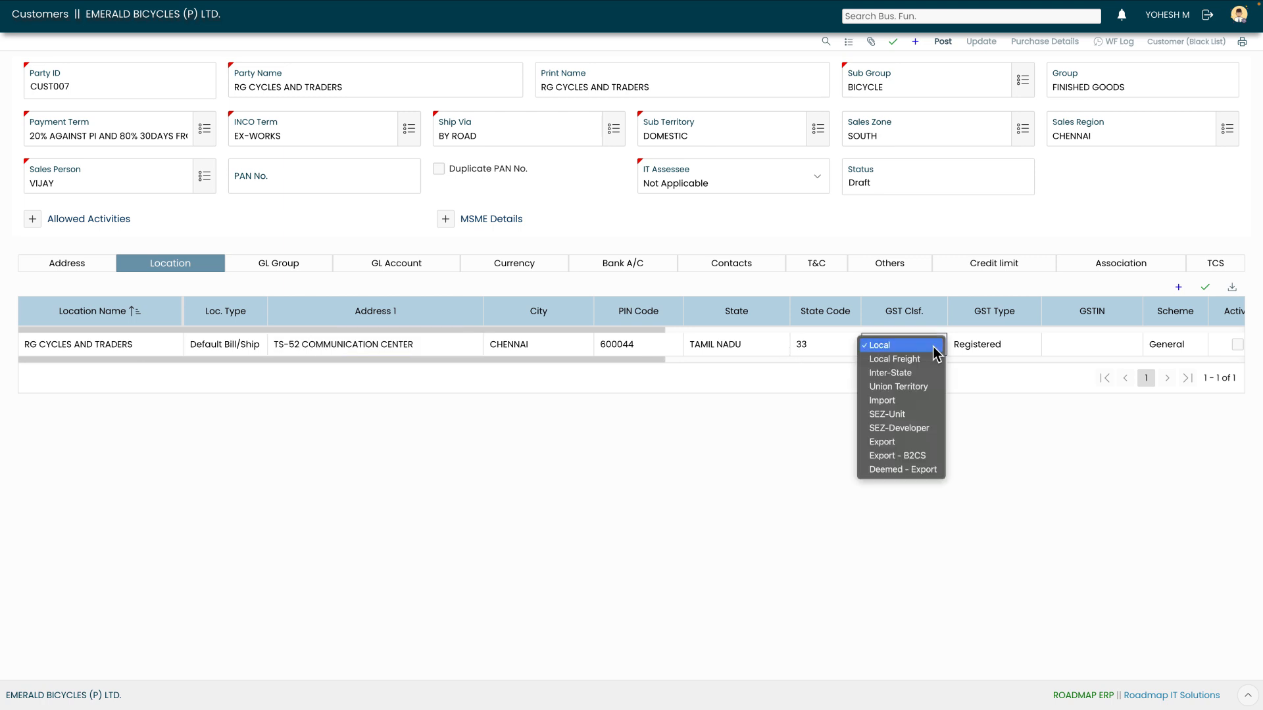
{"action": "key", "text": "Down"}
{"action": "key", "text": "Down"}
{"action": "key", "text": "Down"}
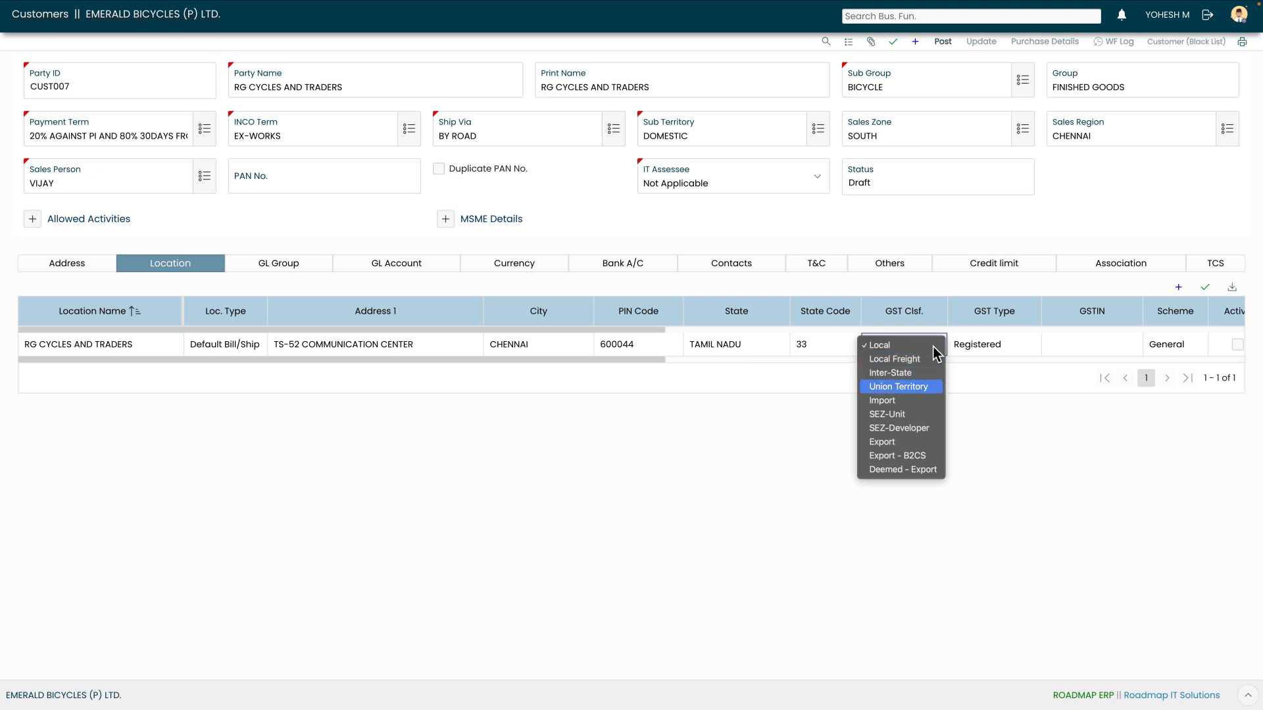
{"action": "key", "text": "Down"}
{"action": "key", "text": "Down"}
{"action": "key", "text": "Down"}
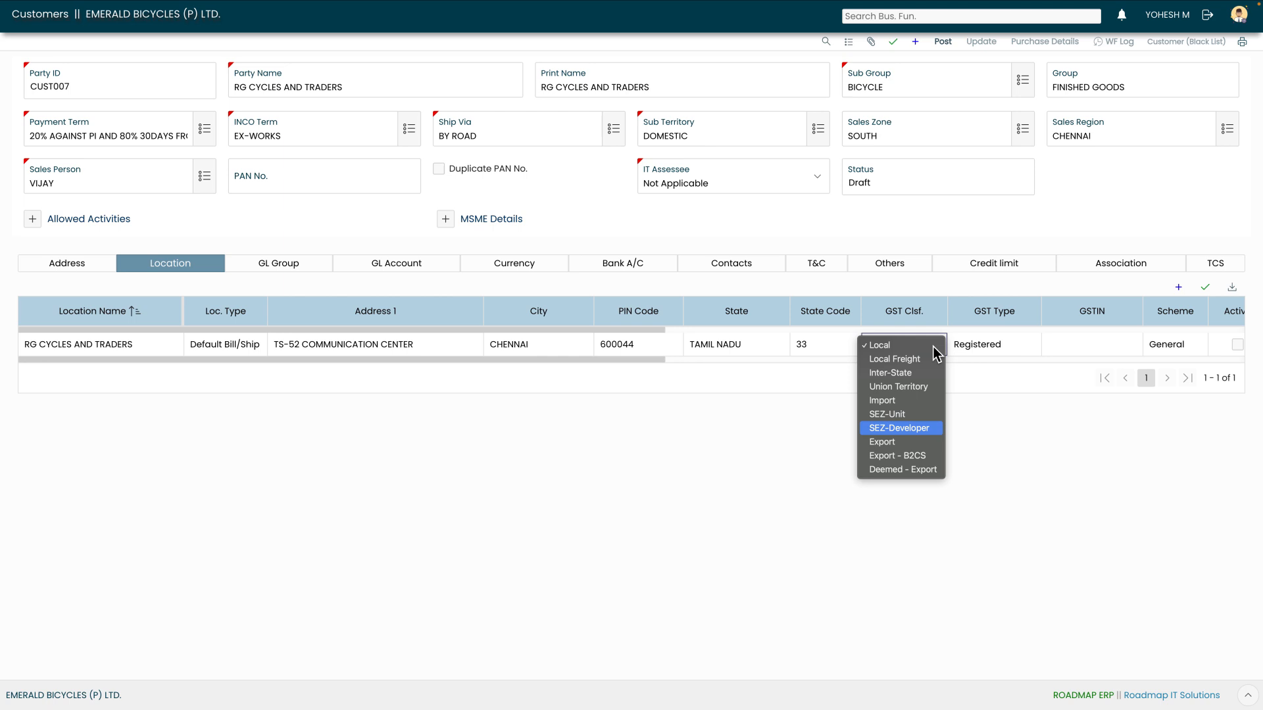
{"action": "key", "text": "Down"}
{"action": "key", "text": "Down"}
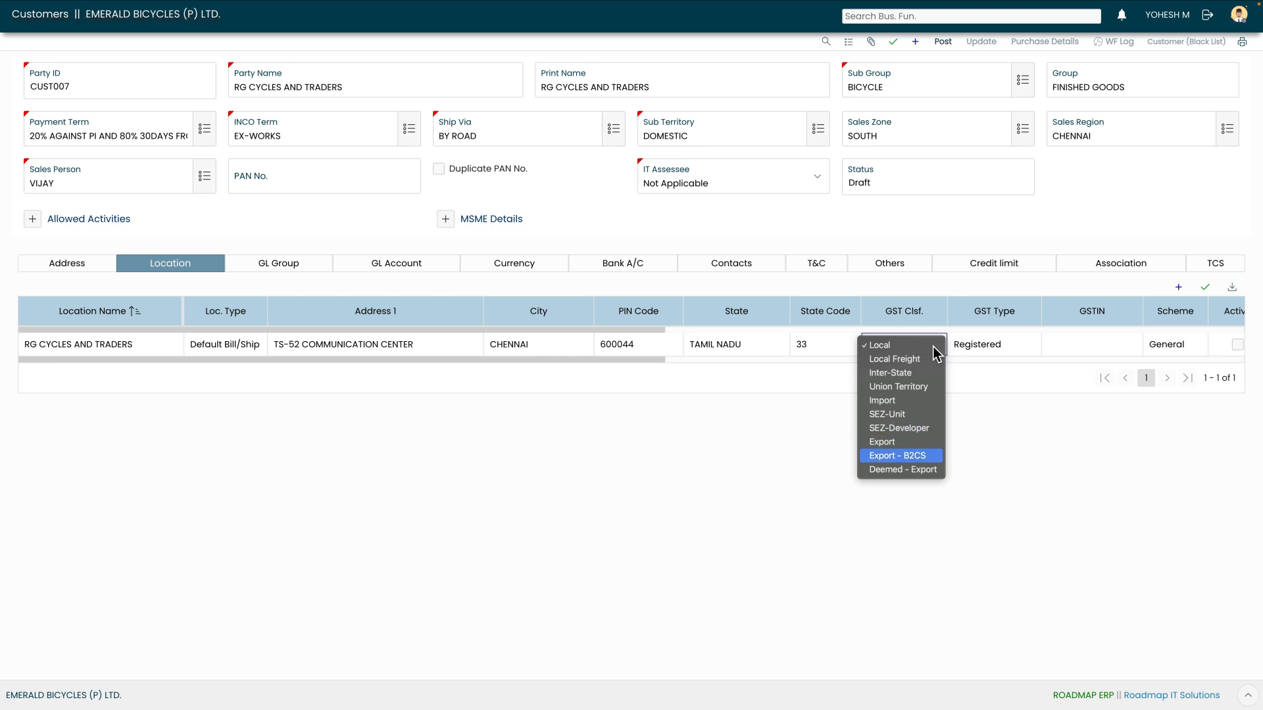
{"action": "key", "text": "Up"}
{"action": "key", "text": "Up"}
{"action": "key", "text": "Up"}
{"action": "key", "text": "Up"}
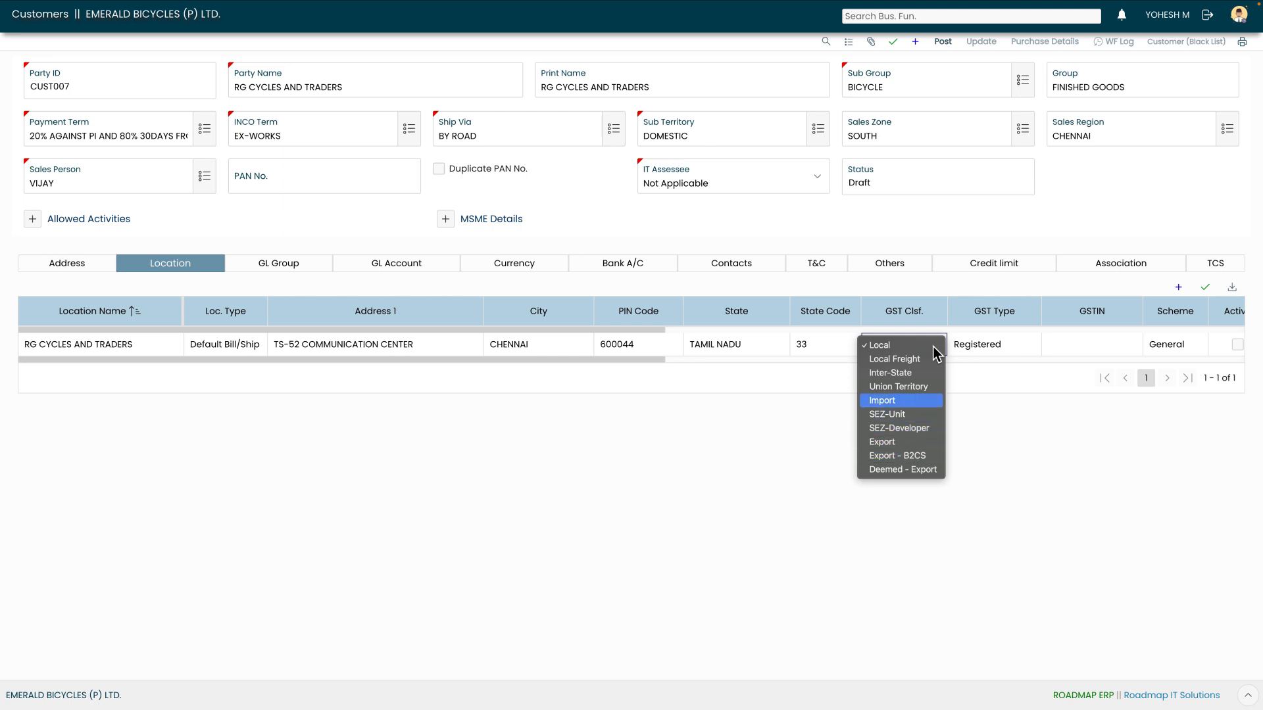
{"action": "key", "text": "Escape"}
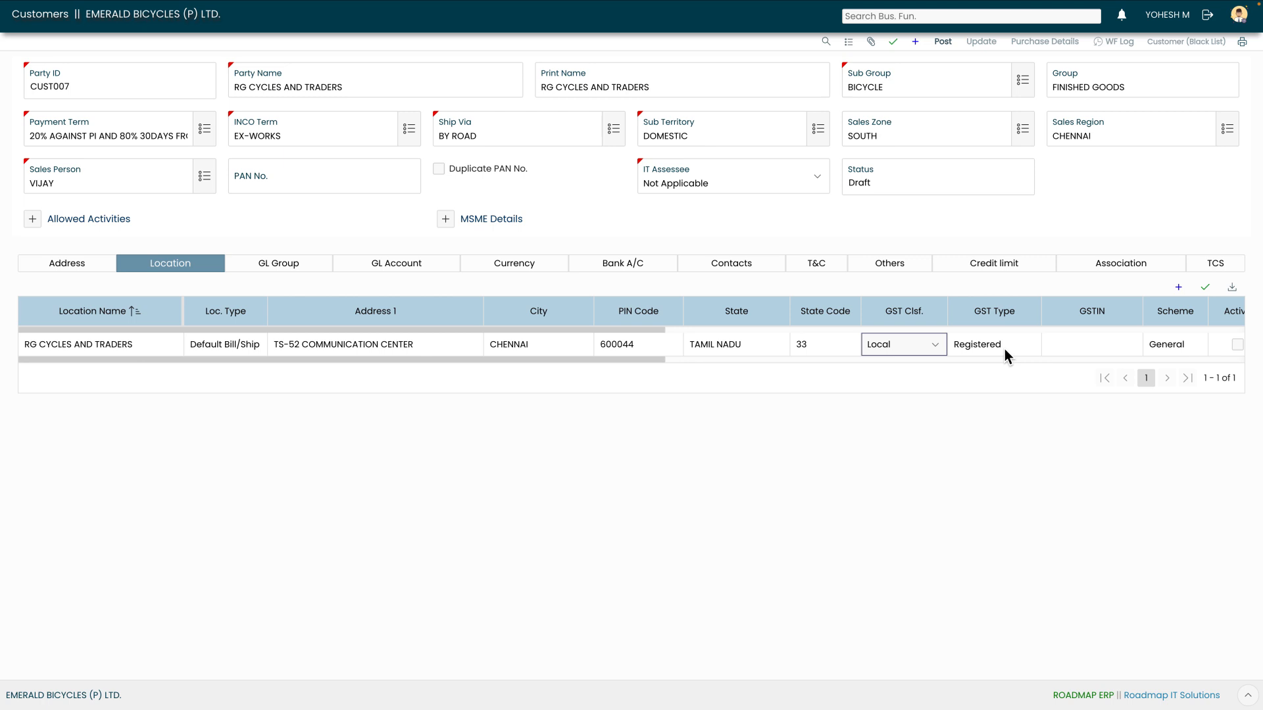
{"action": "key", "text": "Tab"}
{"action": "key", "text": "alt+Down"}
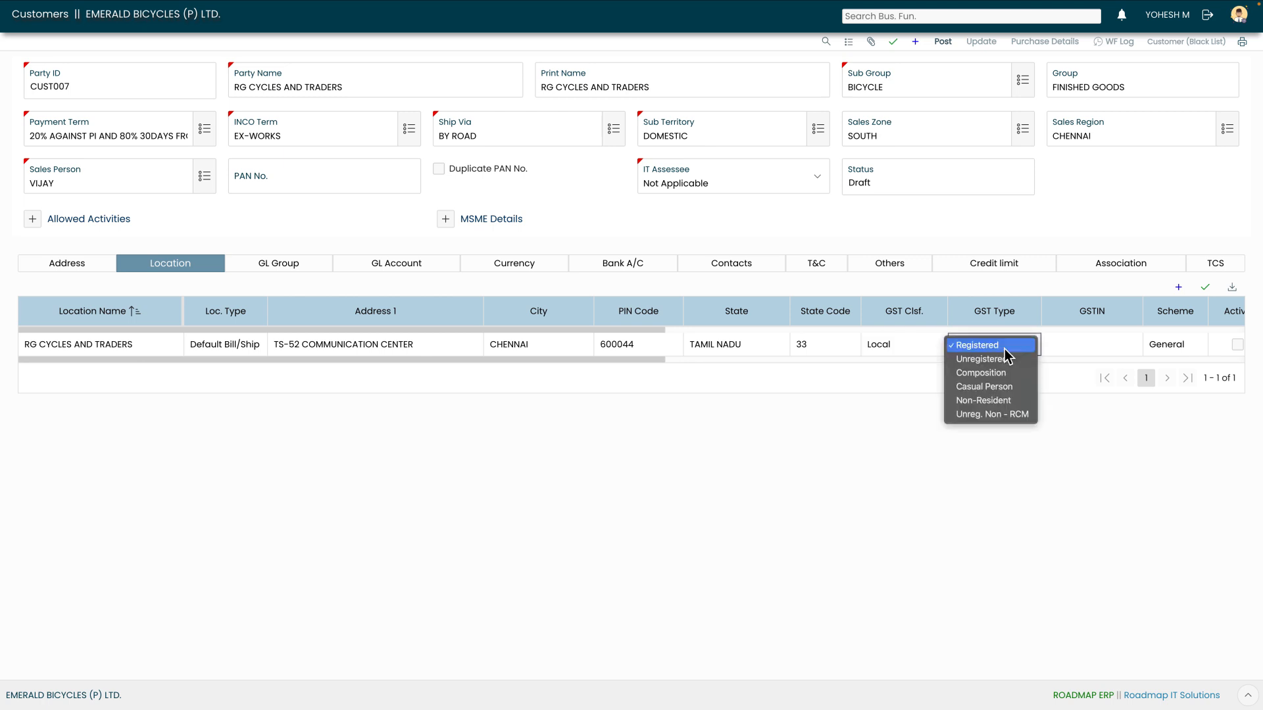
{"action": "key", "text": "Down"}
{"action": "key", "text": "Down"}
{"action": "key", "text": "Down"}
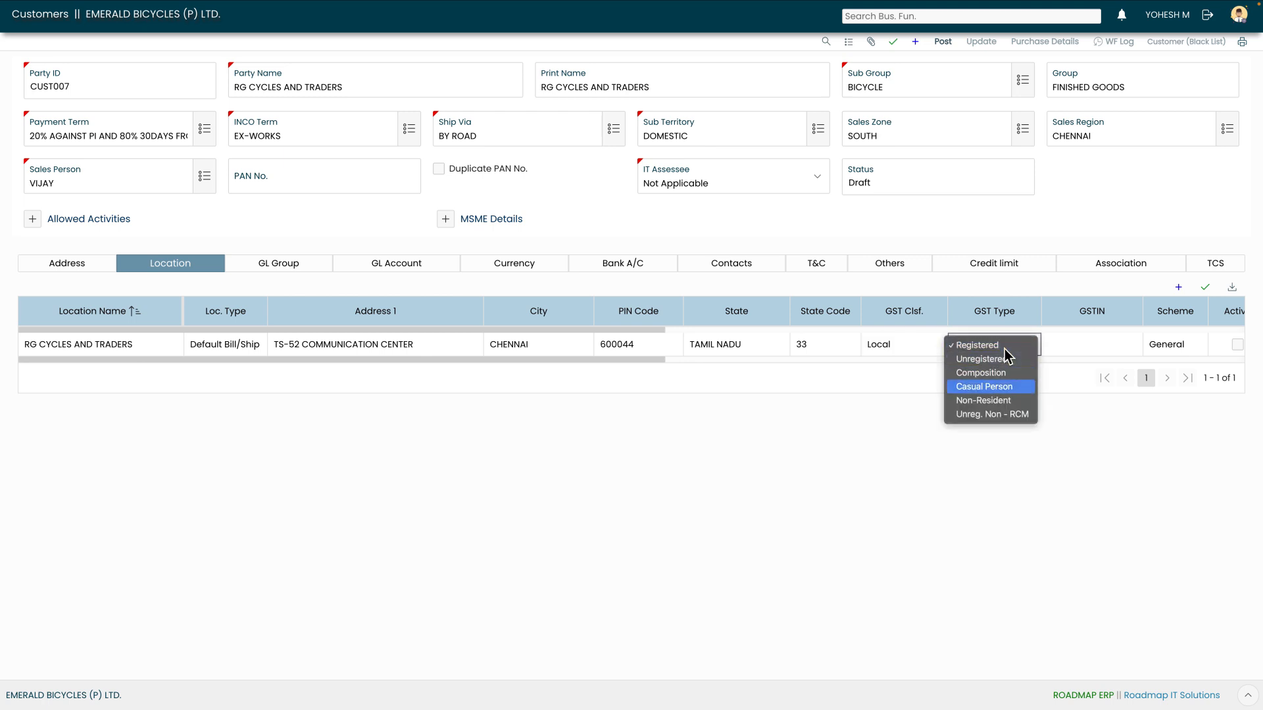
{"action": "key", "text": "Down"}
{"action": "key", "text": "Down"}
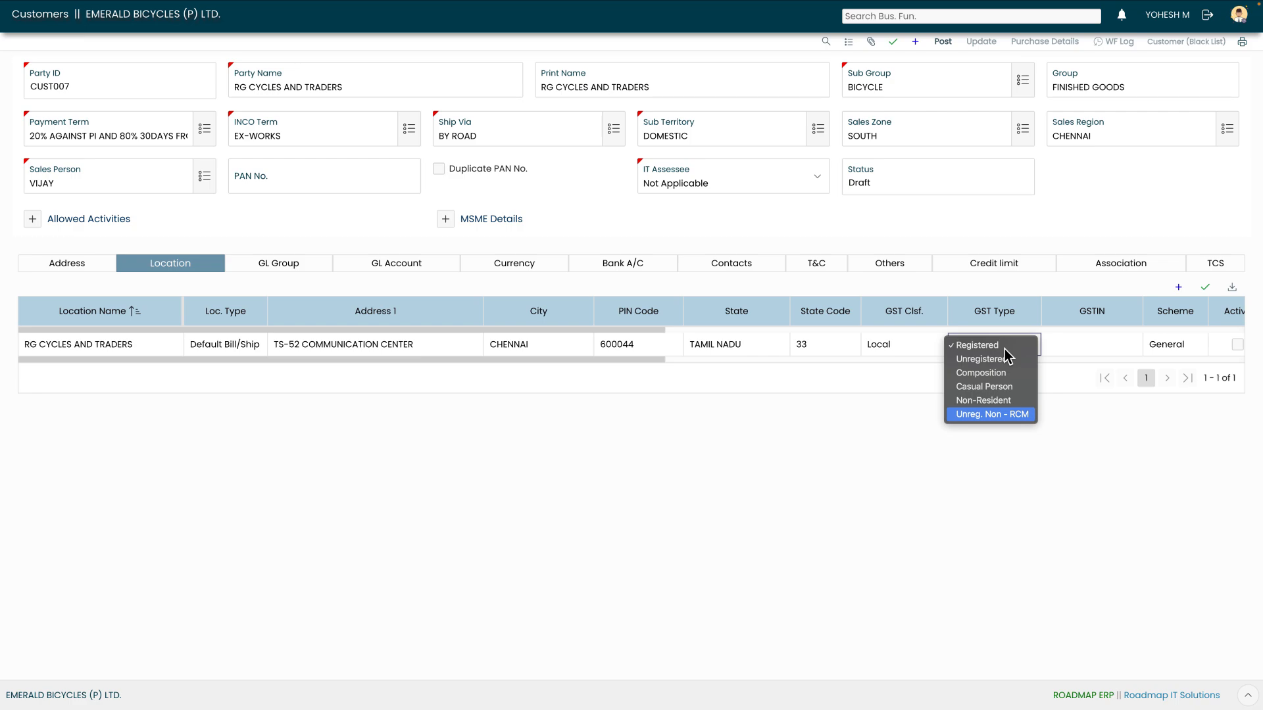
{"action": "key", "text": "Escape"}
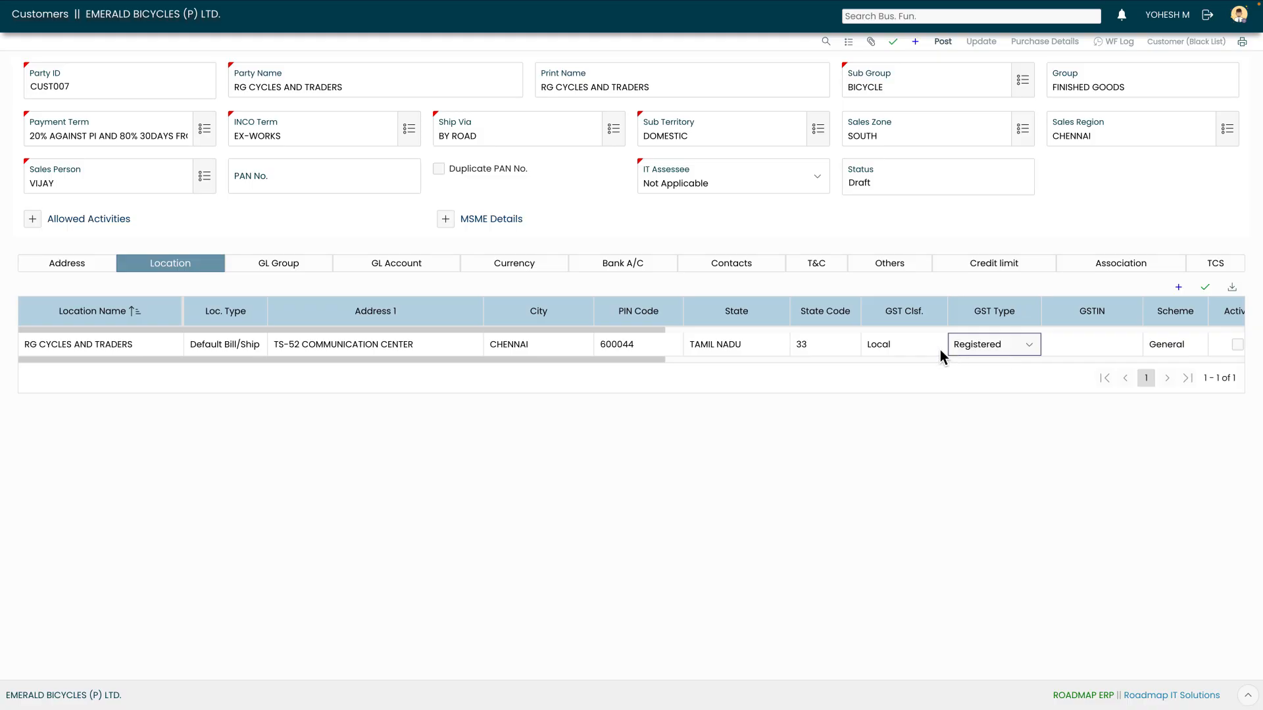
{"action": "left_click", "coordinate": [1001, 349]}
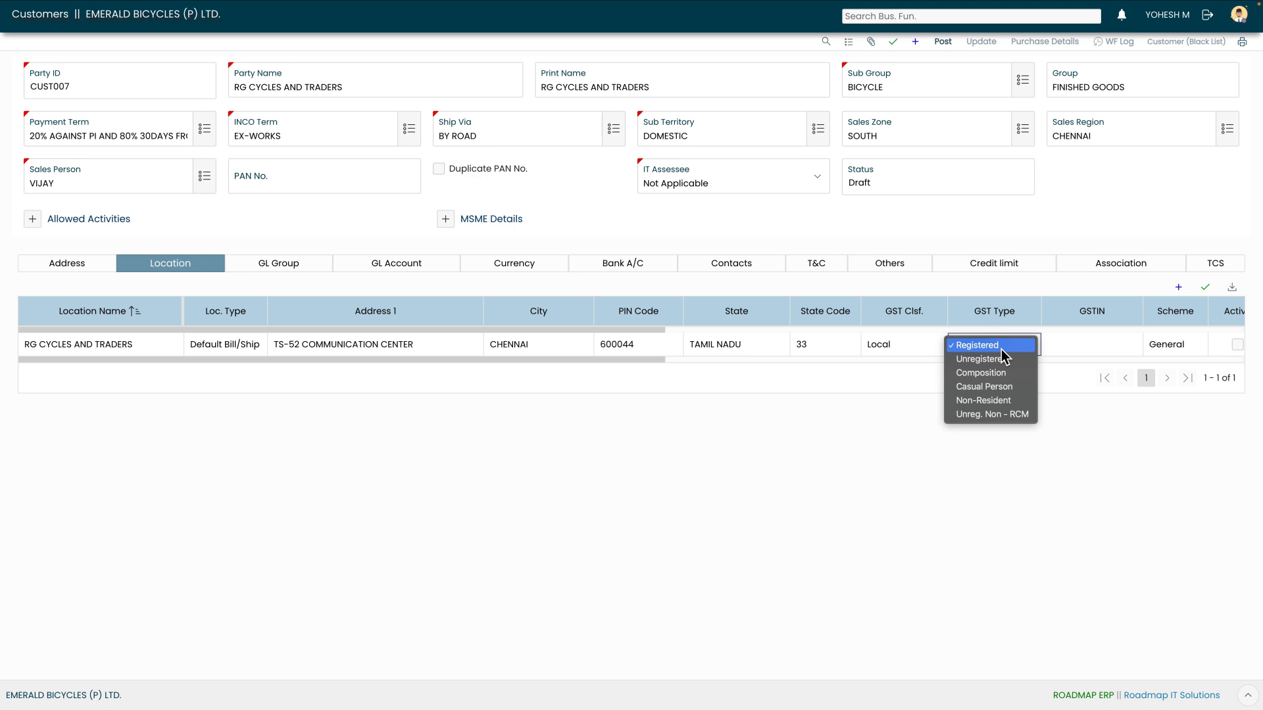
{"action": "left_click", "coordinate": [1001, 350]}
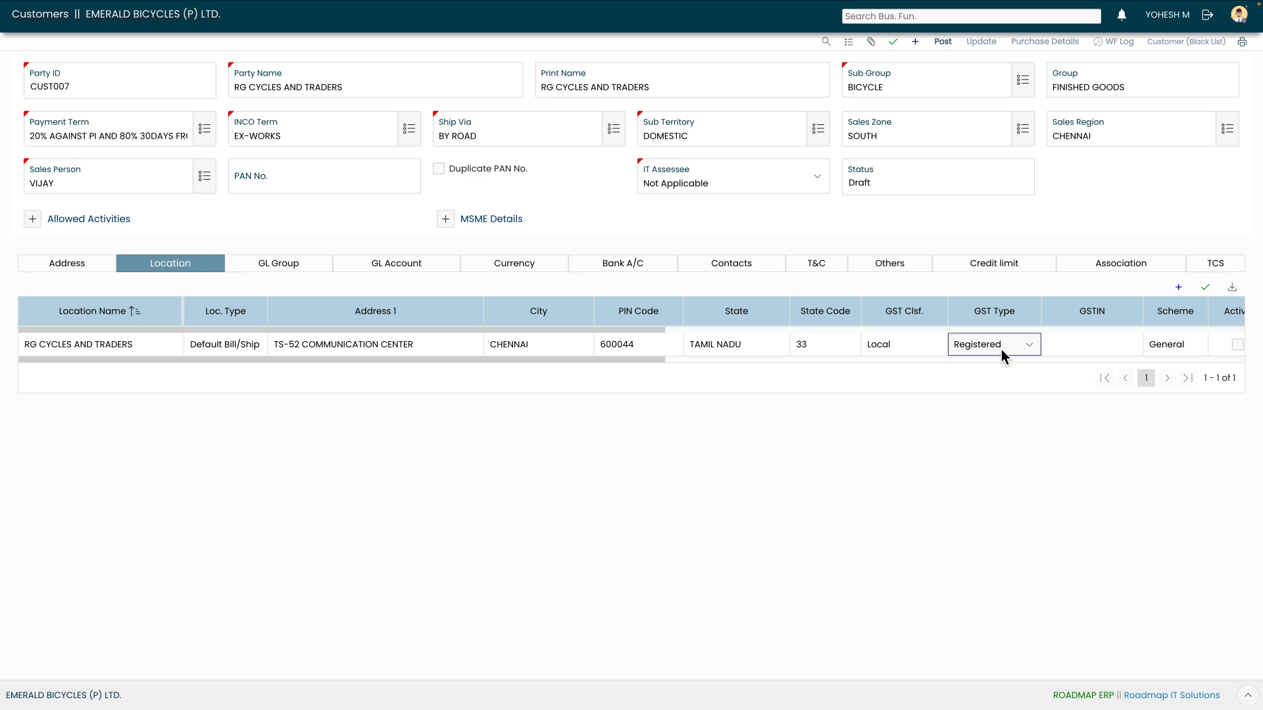
Enter the Chennai location's GSTIN, mark the location Active and save it
{"action": "left_click", "coordinate": [1083, 350]}
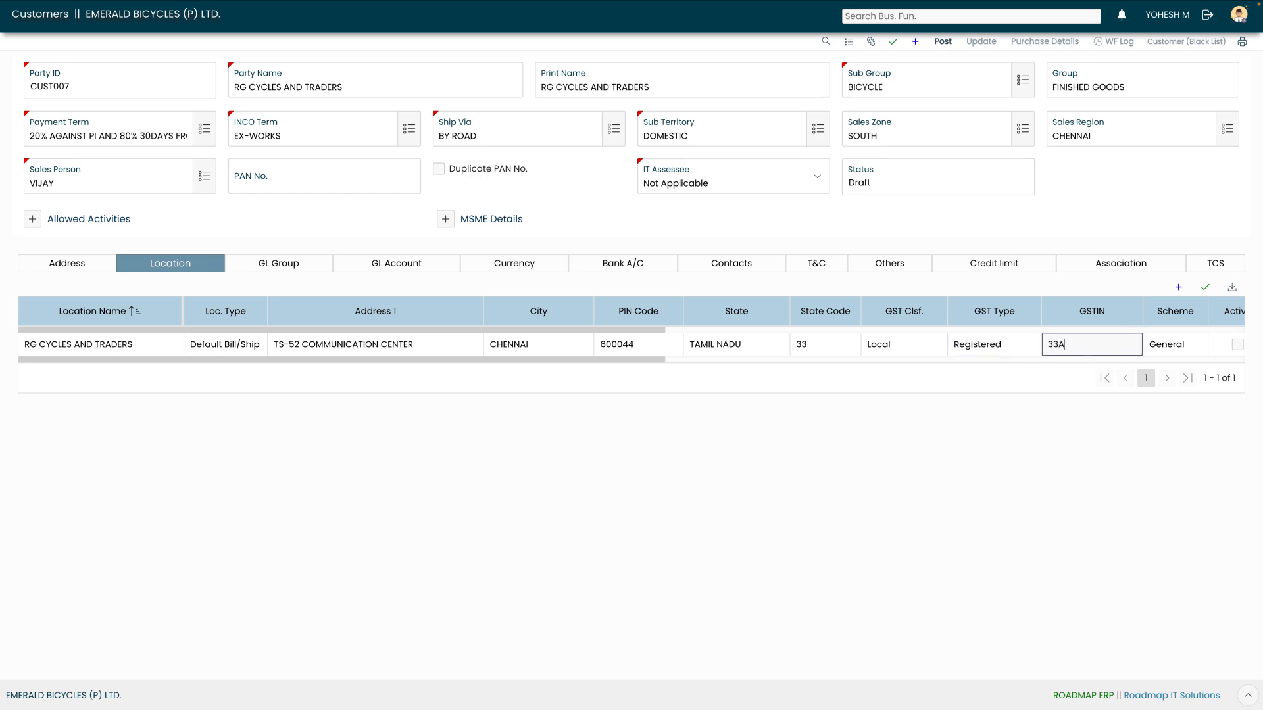
{"action": "key", "text": "Tab"}
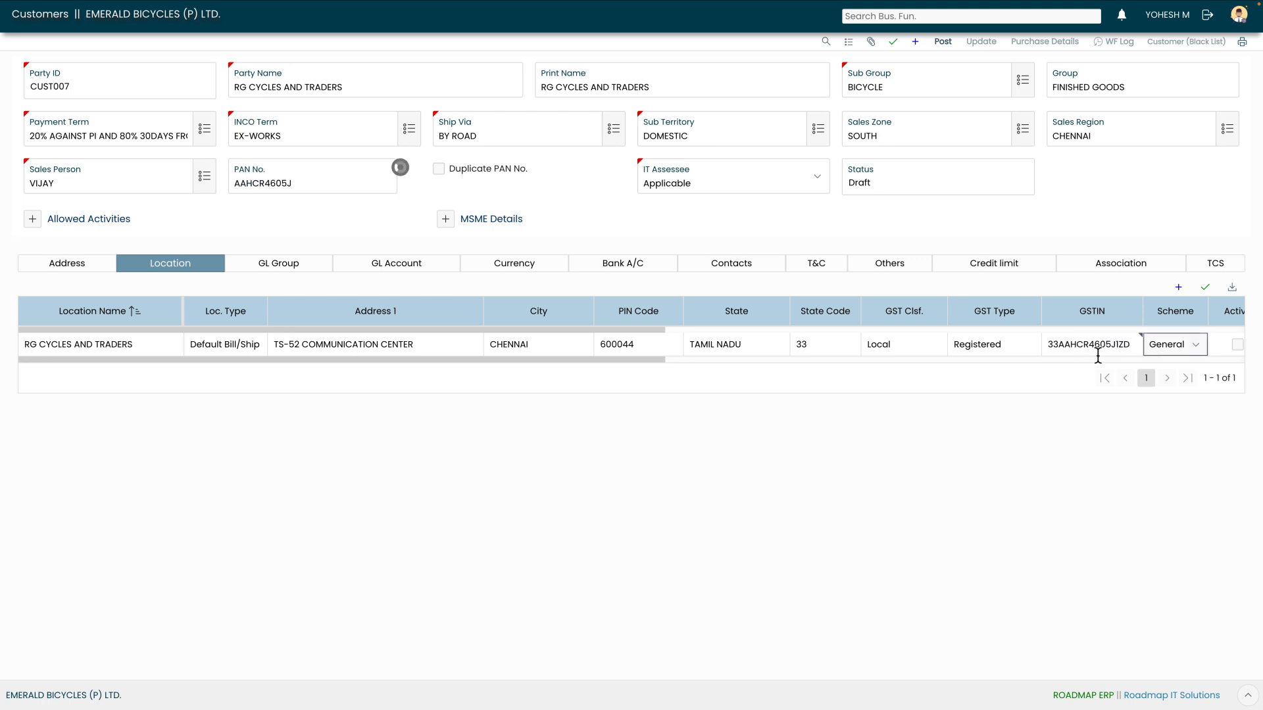
{"action": "key", "text": "Tab"}
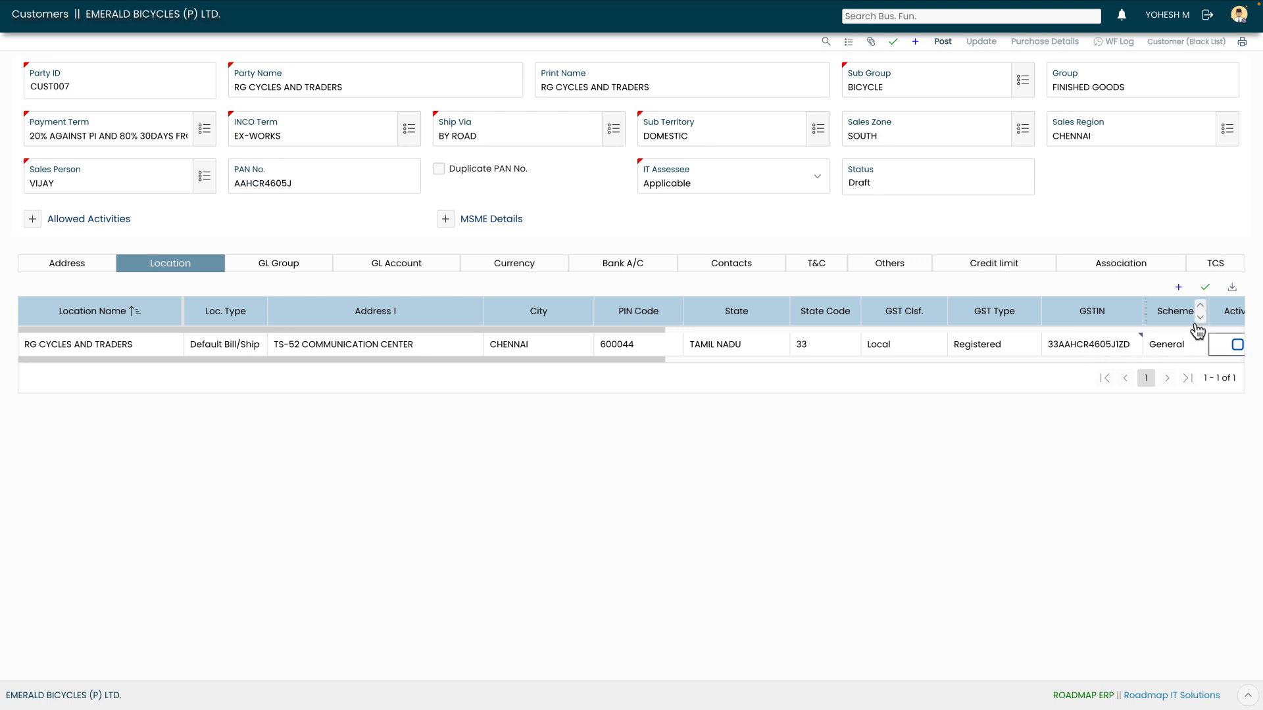
{"action": "left_click", "coordinate": [1206, 290]}
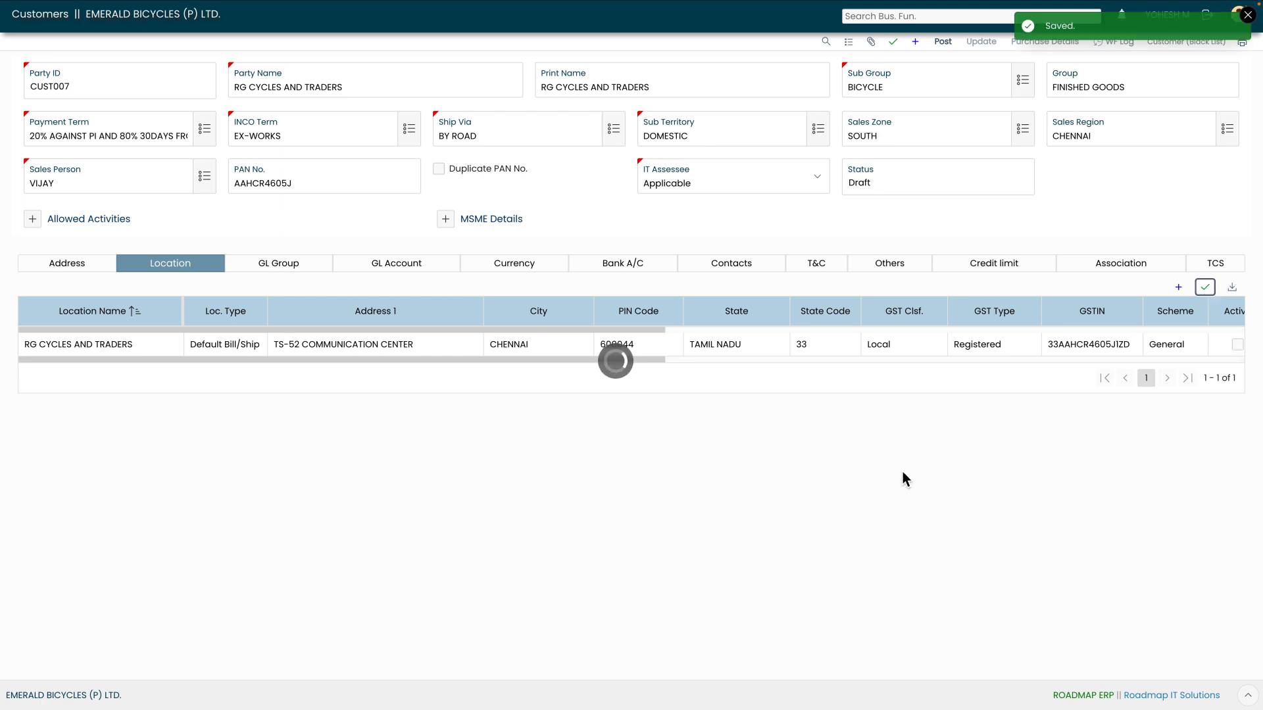
{"action": "left_click_drag", "start_coordinate": [660, 365], "coordinate": [681, 365]}
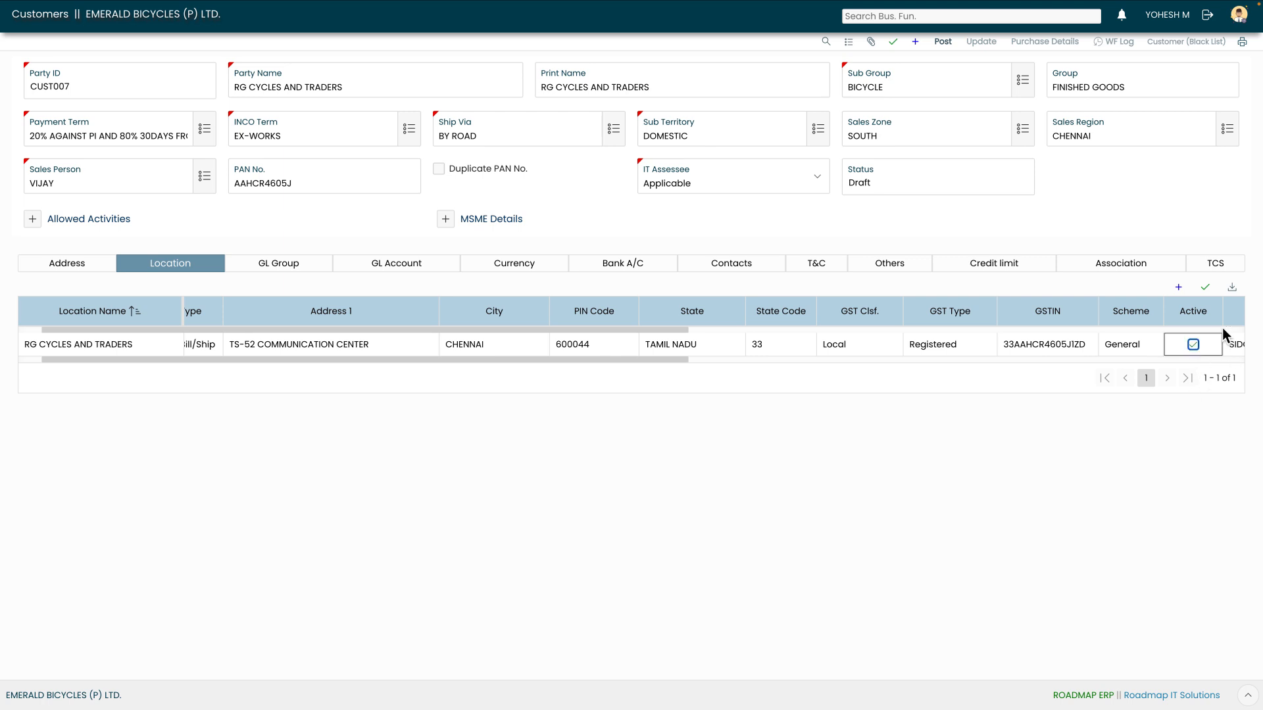
{"action": "left_click", "coordinate": [1205, 287]}
Add a GL group row with account class AR and group SUNDRY DEBTORS, and save it
{"action": "left_click", "coordinate": [289, 271]}
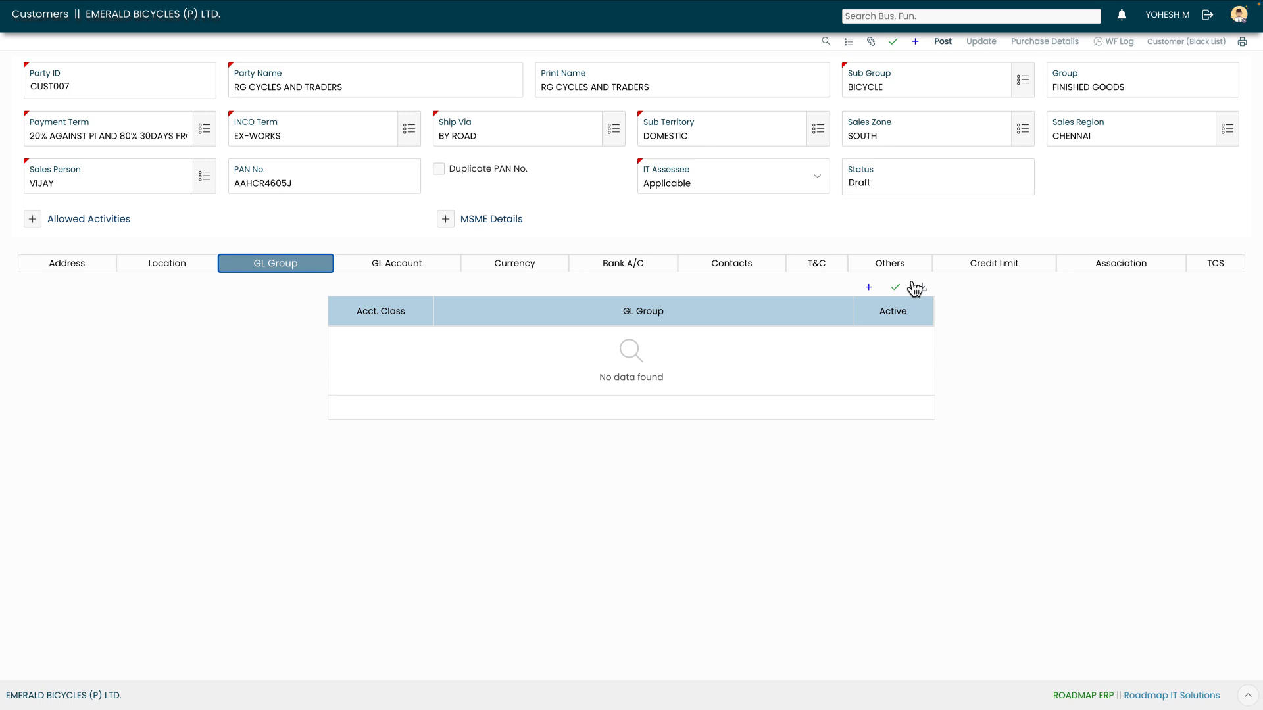
{"action": "left_click", "coordinate": [868, 287]}
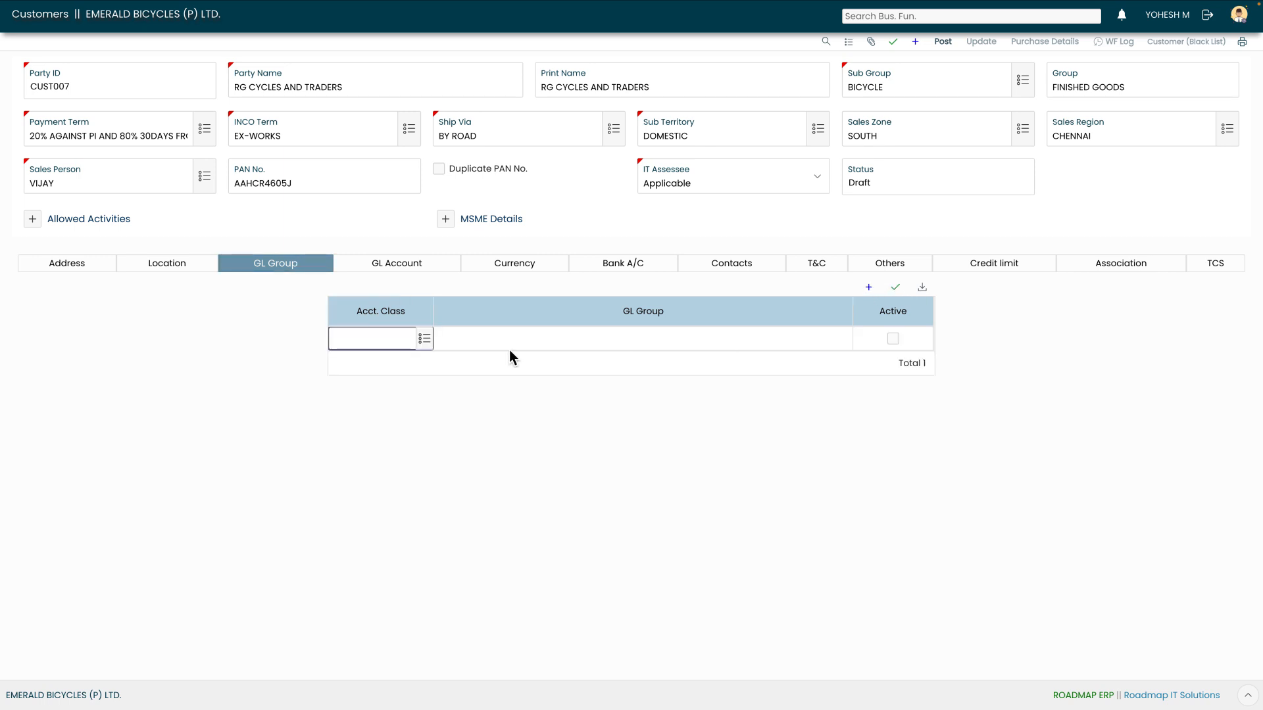
{"action": "left_click", "coordinate": [428, 343]}
{"action": "left_click", "coordinate": [398, 256]}
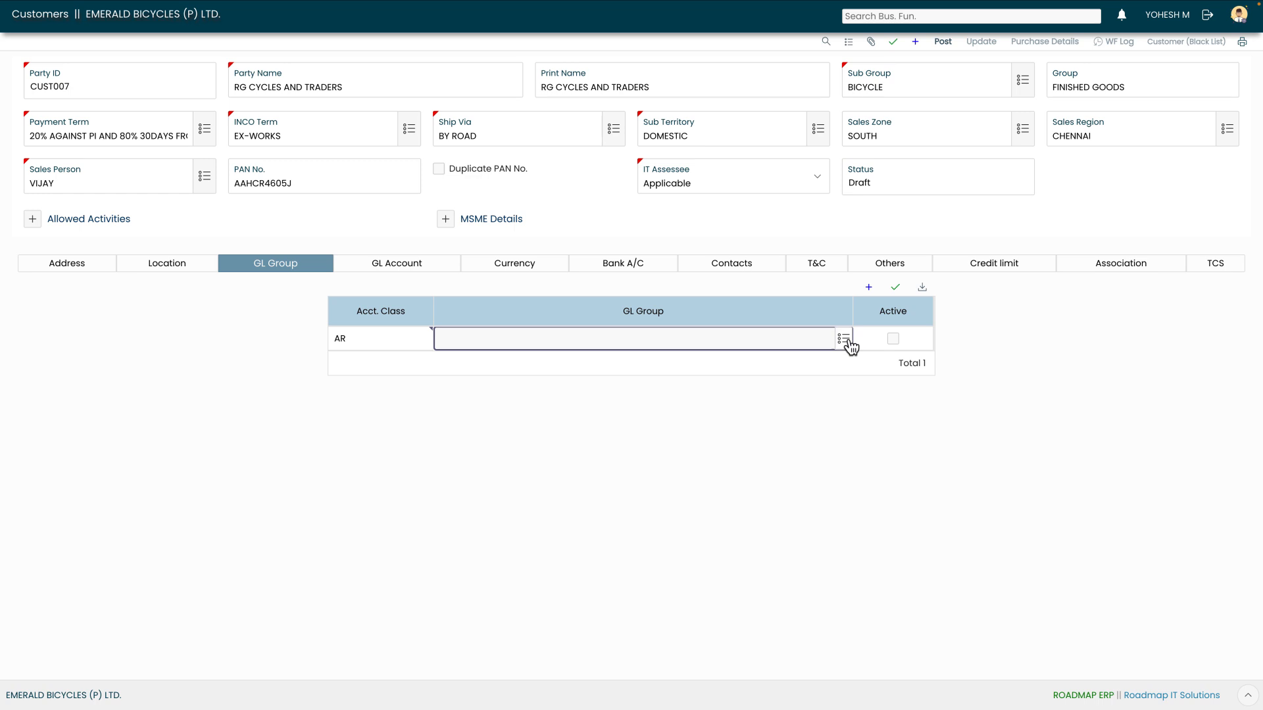
{"action": "left_click", "coordinate": [847, 342]}
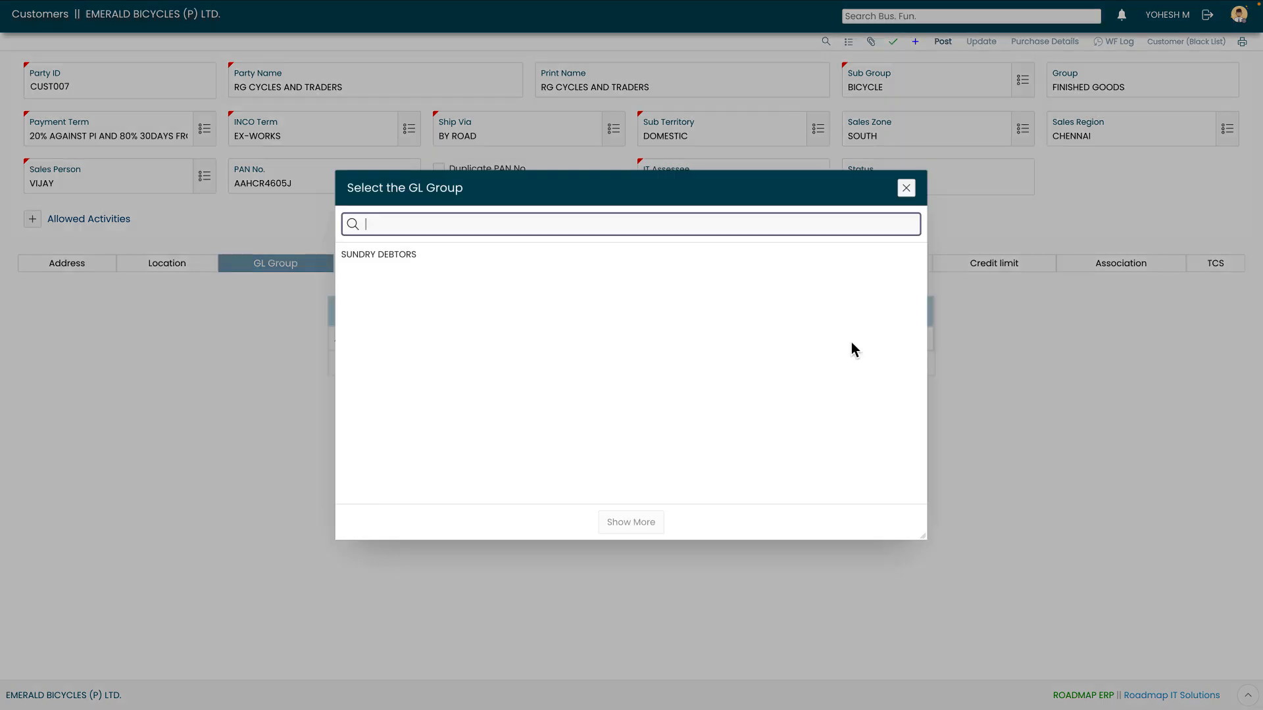
{"action": "left_click", "coordinate": [471, 260]}
{"action": "left_click", "coordinate": [895, 288]}
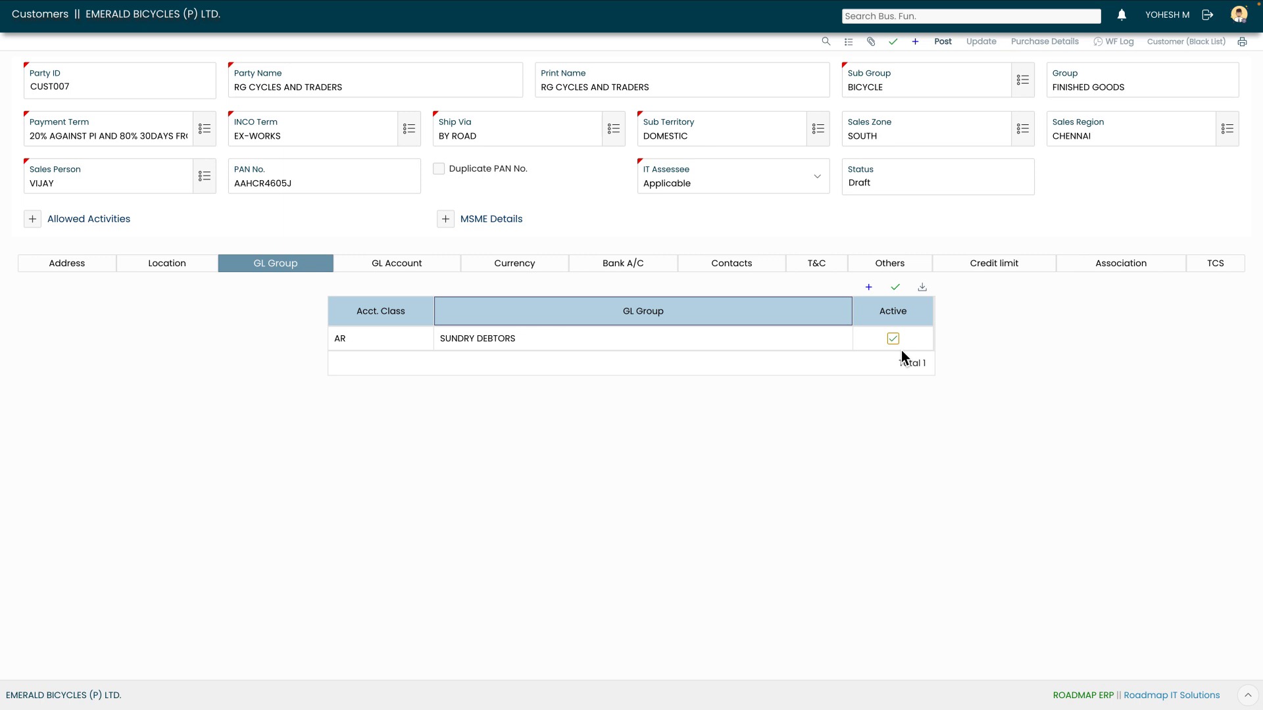
{"action": "left_click", "coordinate": [724, 349]}
{"action": "left_click", "coordinate": [393, 338]}
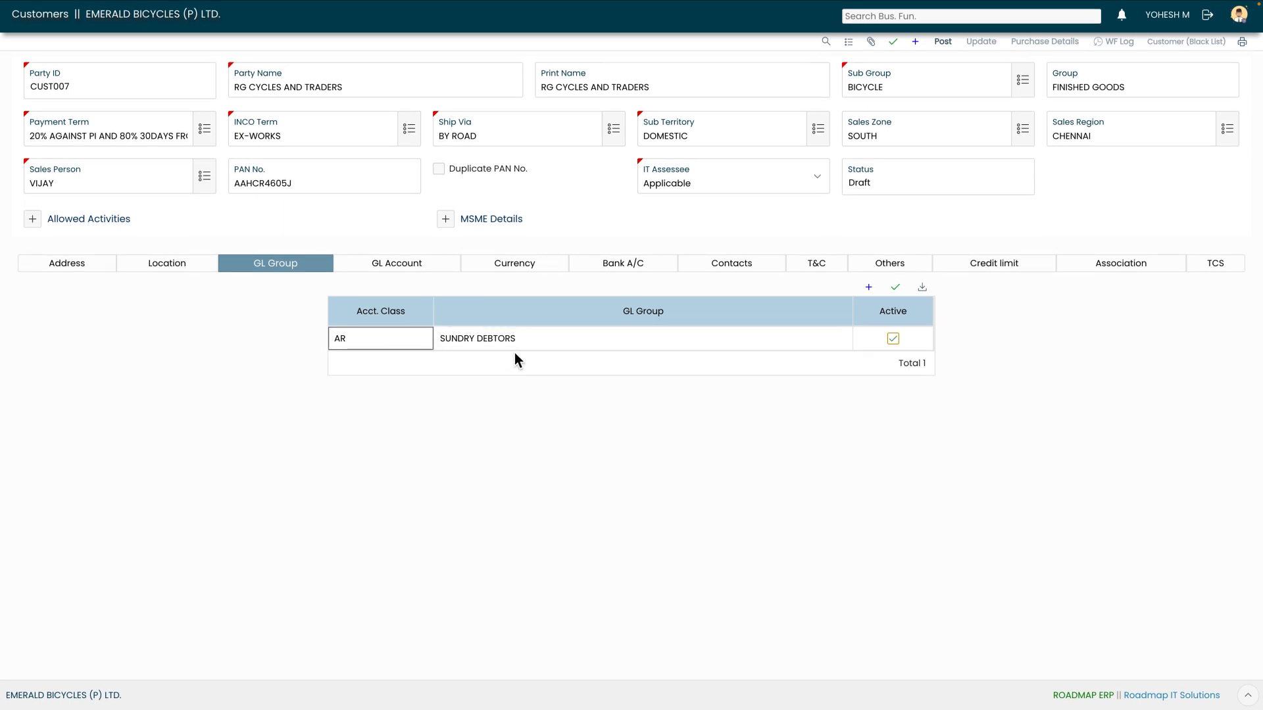
{"action": "left_click", "coordinate": [635, 343]}
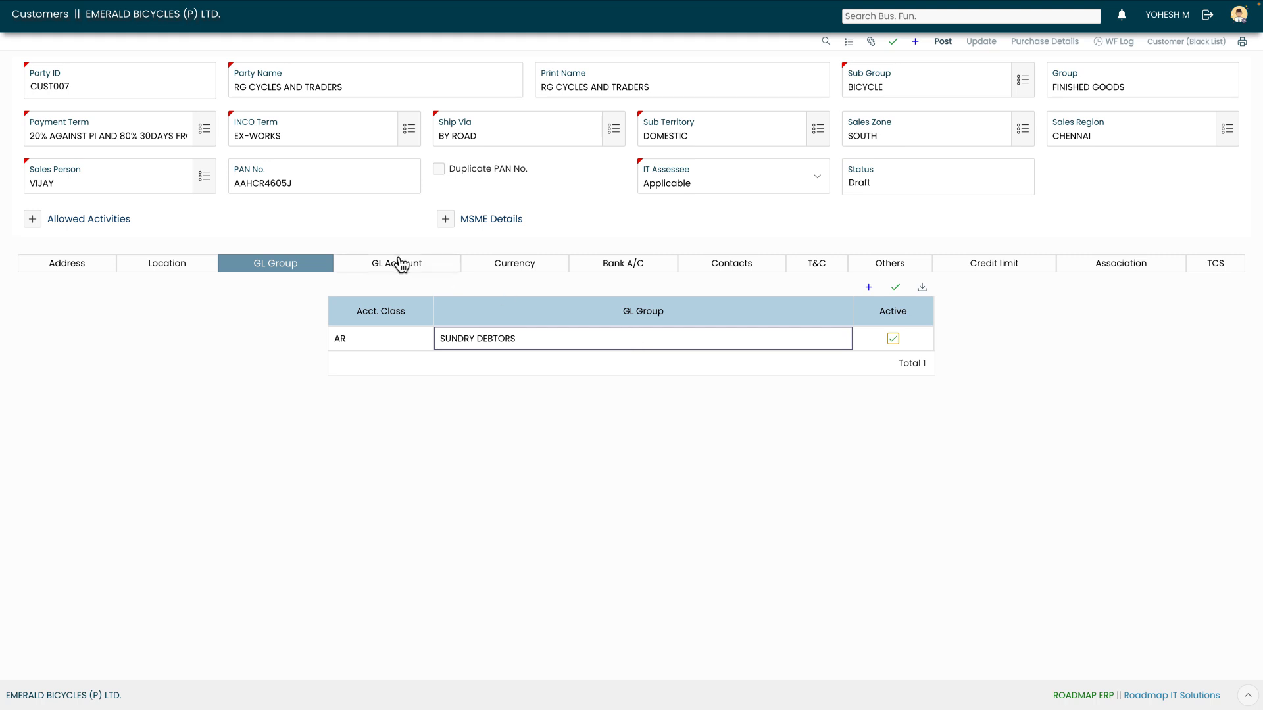
Confirm the currency is INR and active, then view the empty bank account details
{"action": "left_click", "coordinate": [519, 269]}
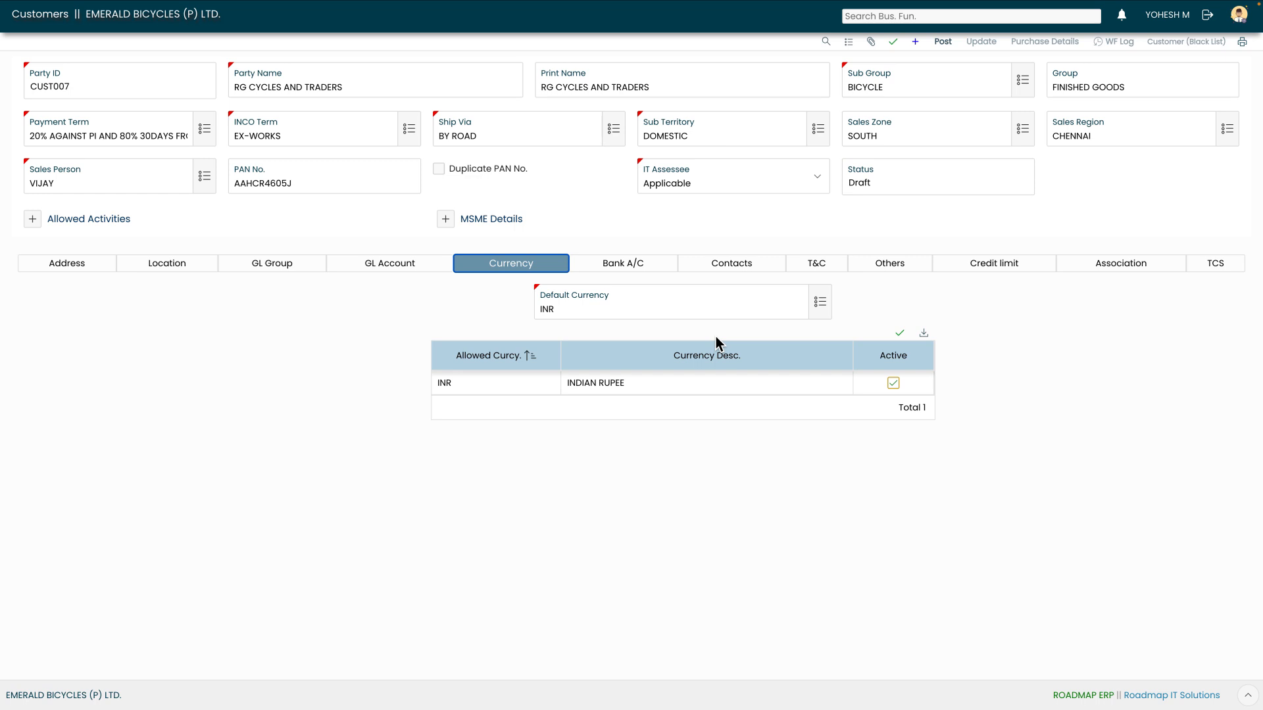
{"action": "left_click", "coordinate": [633, 269]}
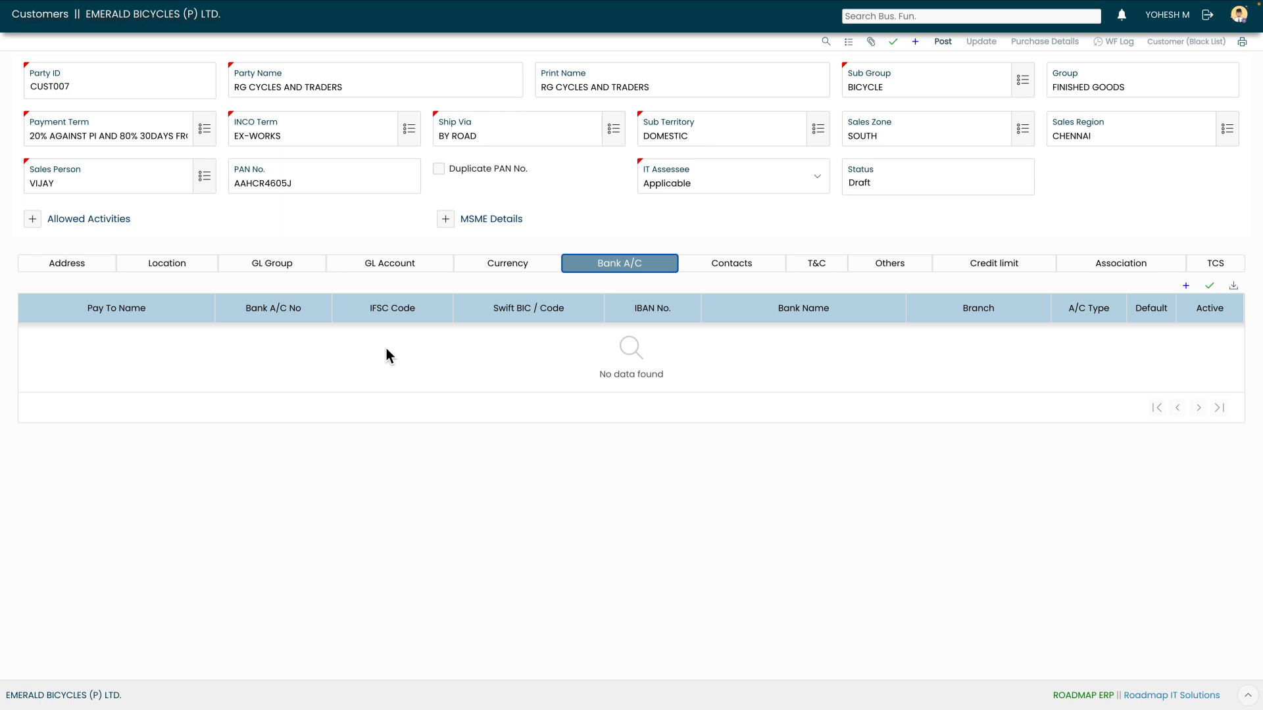
Add a bank account paid to RG CYCLES AND TRADERS with its account number and IFSC
{"action": "left_click", "coordinate": [1186, 287]}
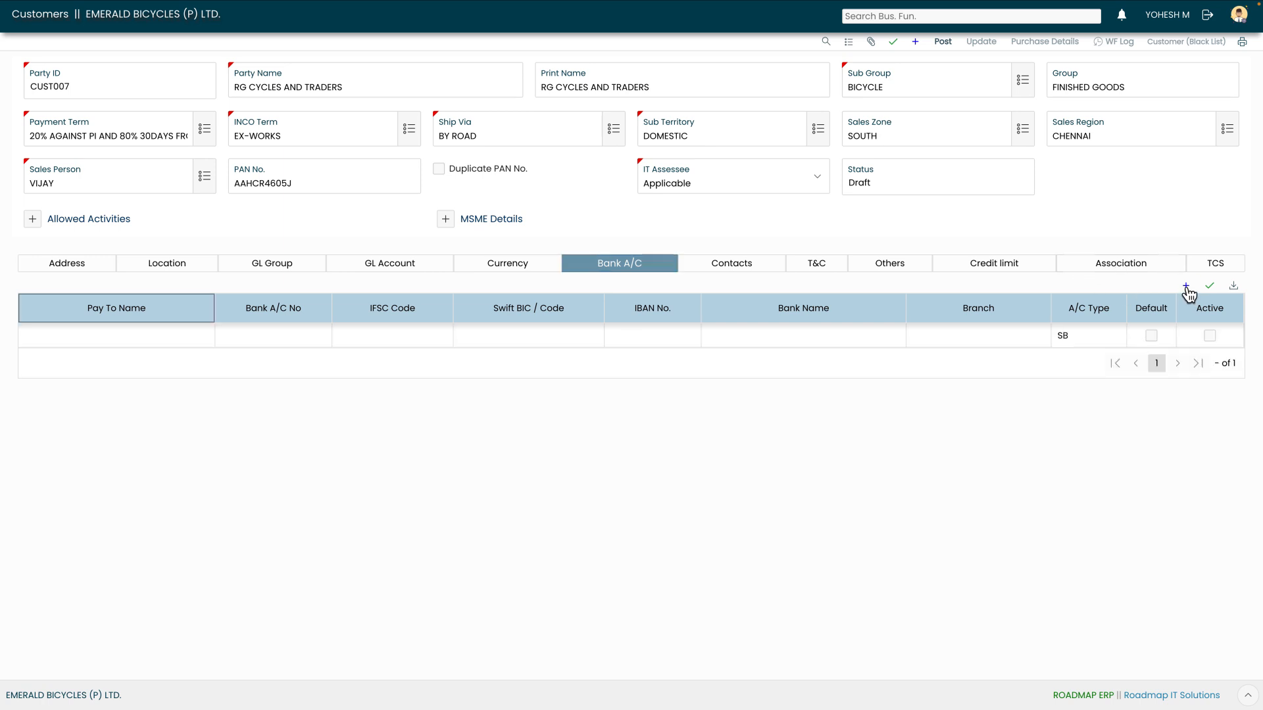
{"action": "left_click", "coordinate": [100, 337]}
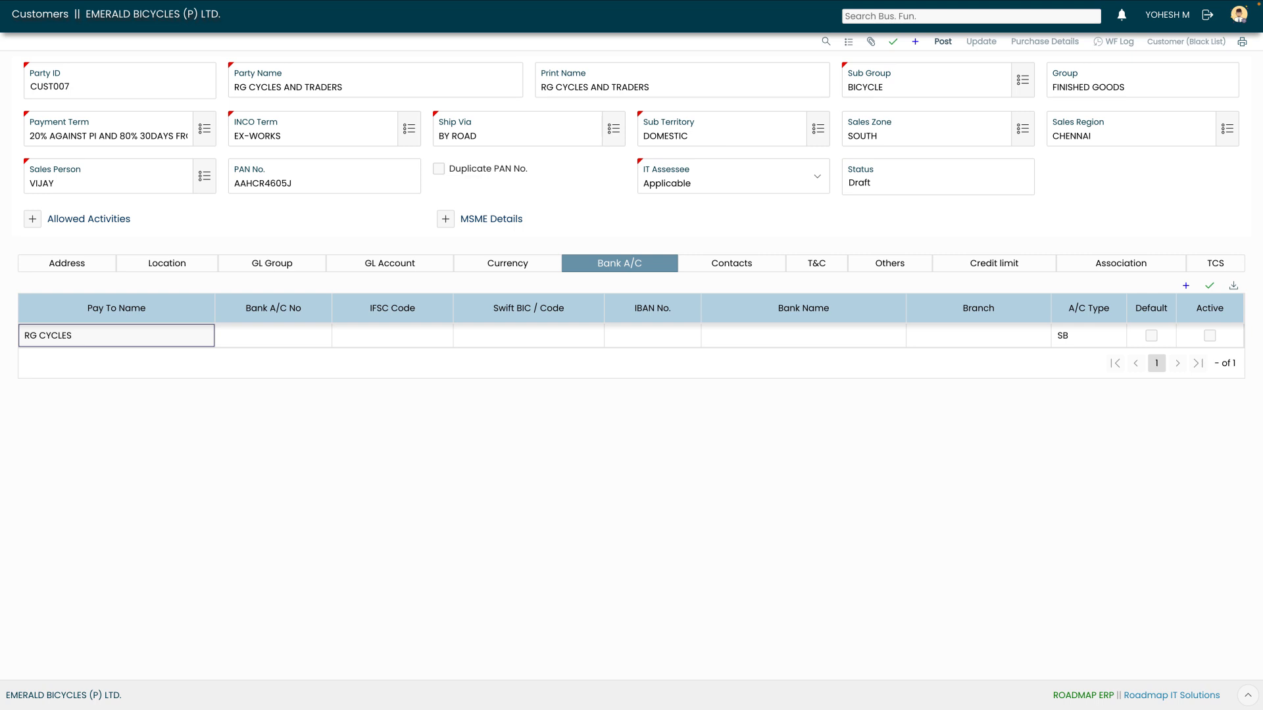
{"action": "key", "text": "Tab"}
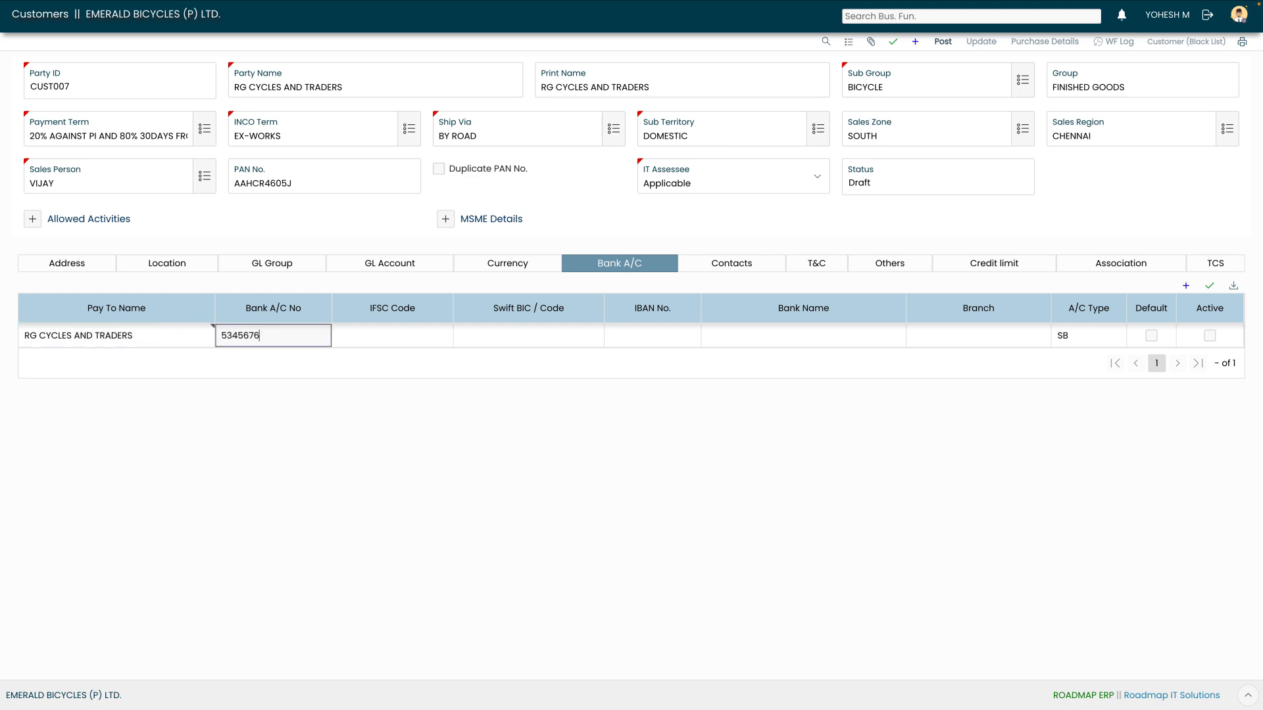
{"action": "key", "text": "Tab"}
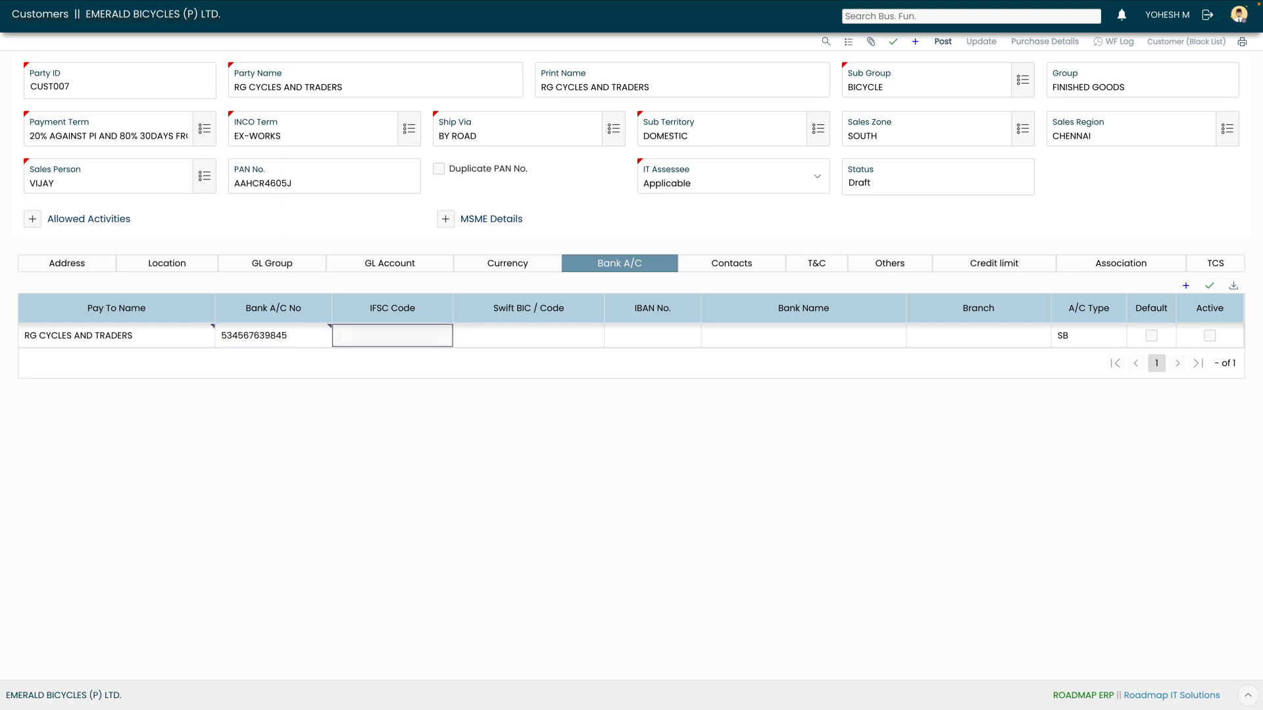
Set bank STATE BANK OF INDIA, branch AMBATTUR, and save the account row
{"action": "key", "text": "Tab"}
{"action": "key", "text": "Tab"}
{"action": "key", "text": "Tab"}
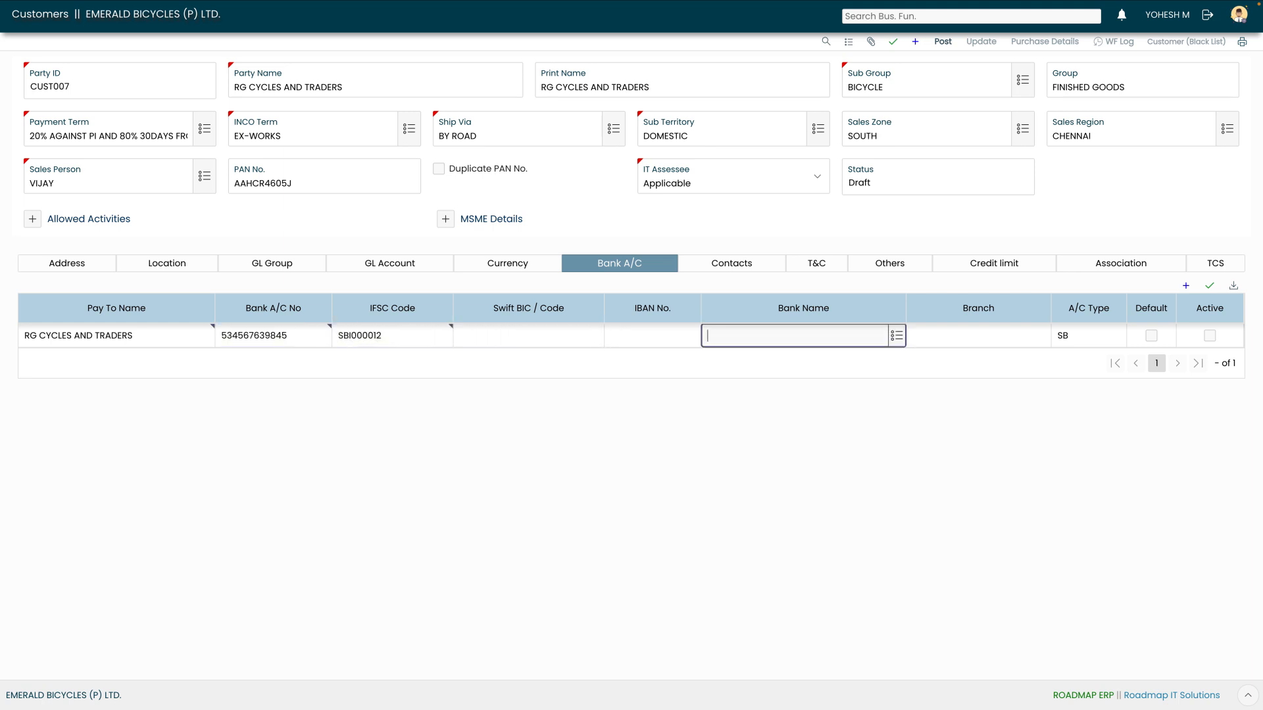
{"action": "type", "text": "STATE BANK OF INDIA"}
{"action": "key", "text": "Tab"}
{"action": "type", "text": "AMBATTUR"}
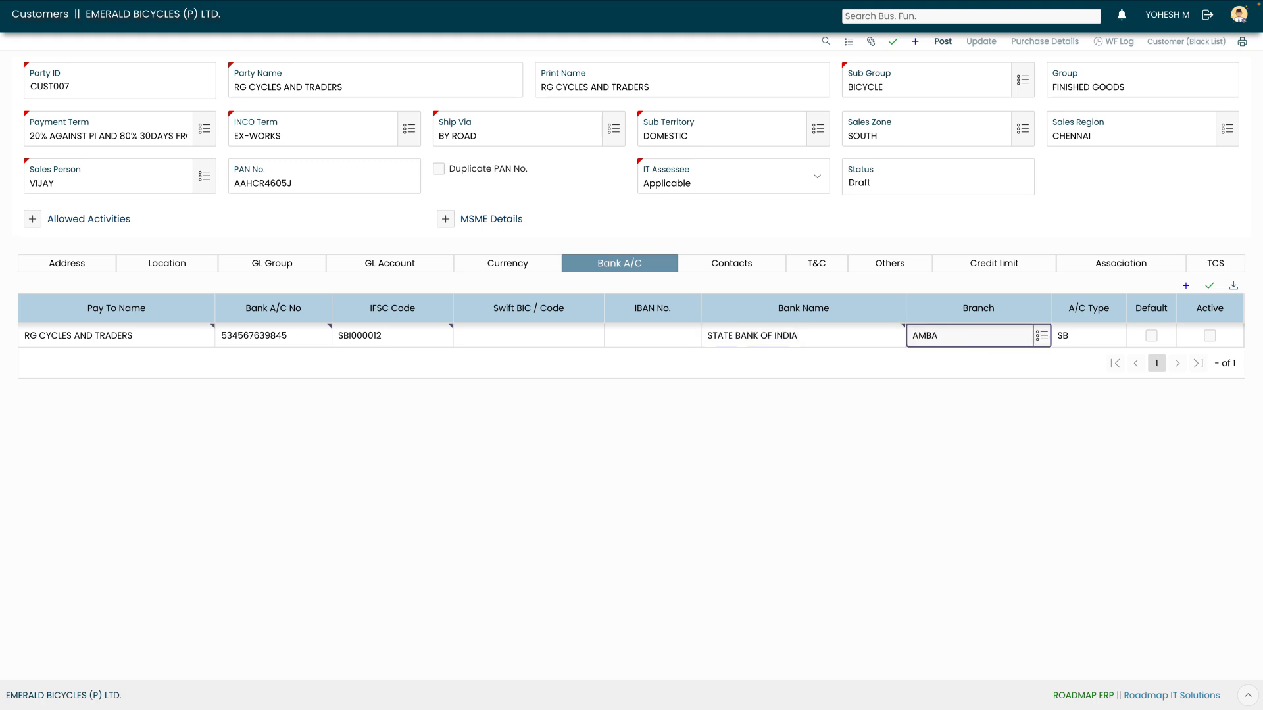
{"action": "left_click", "coordinate": [1211, 287]}
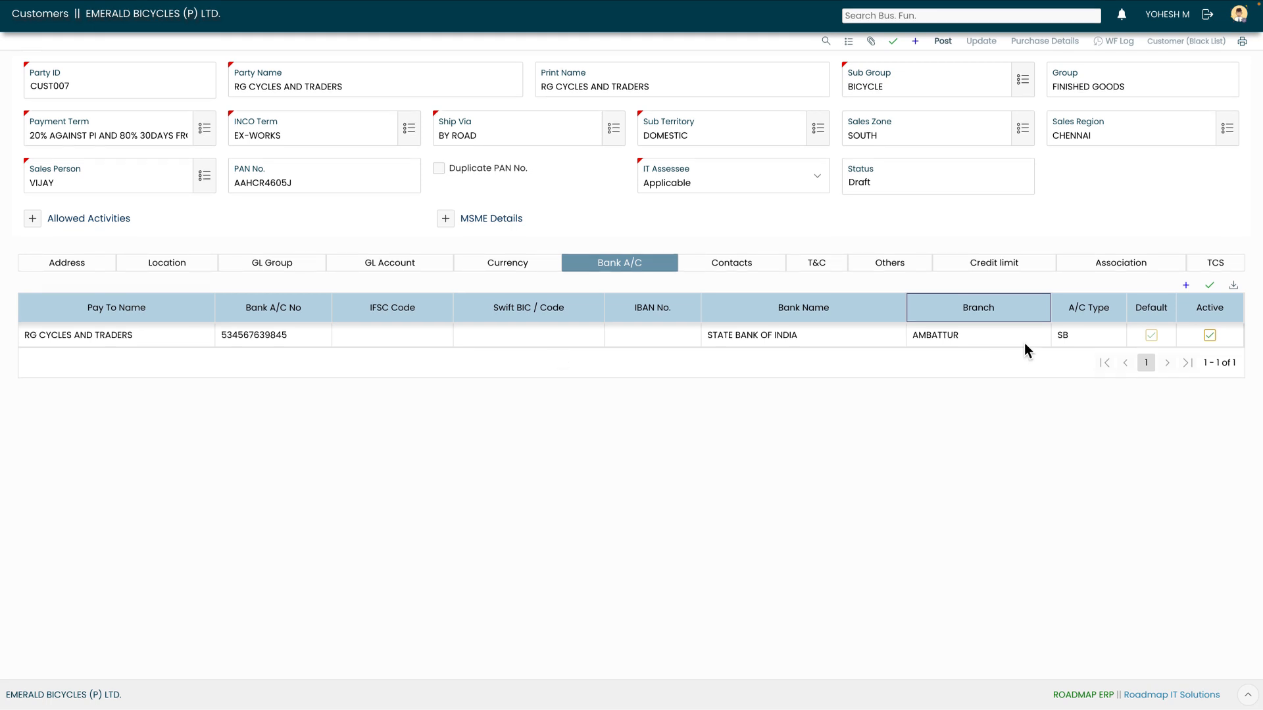
{"action": "left_click", "coordinate": [721, 266]}
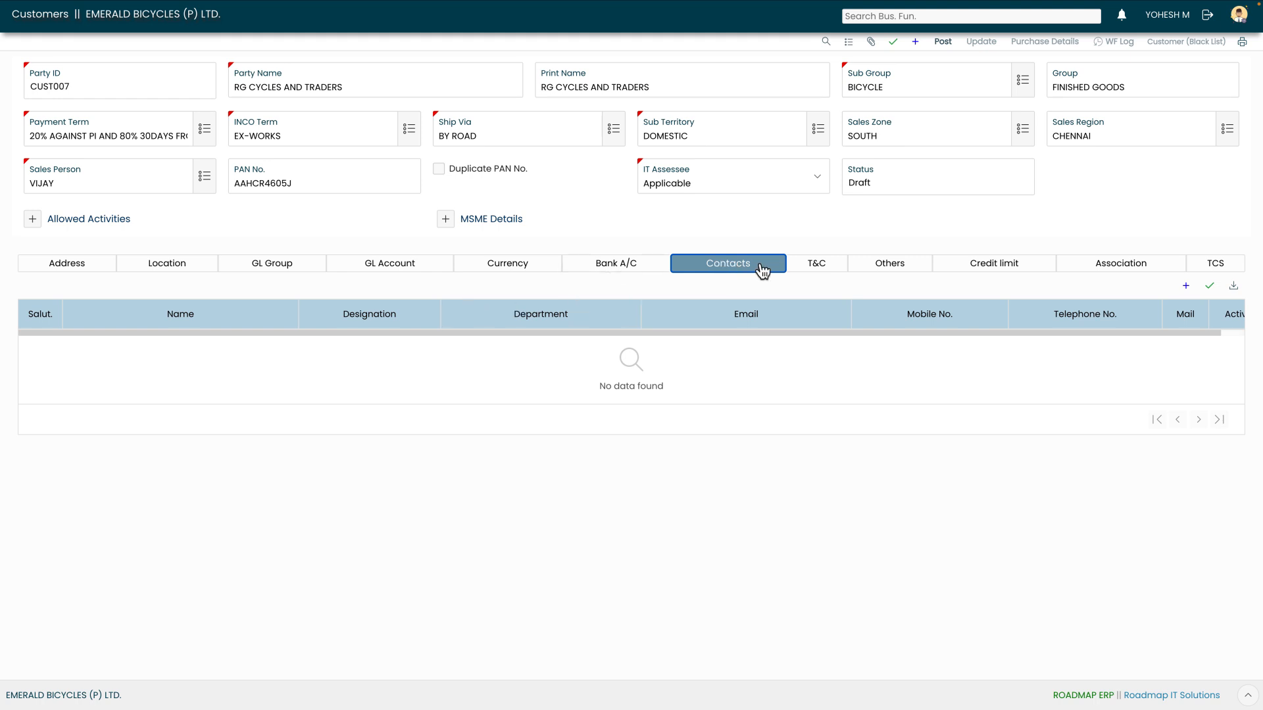
Add a new contact row and enter the contact's name
{"action": "left_click", "coordinate": [642, 264]}
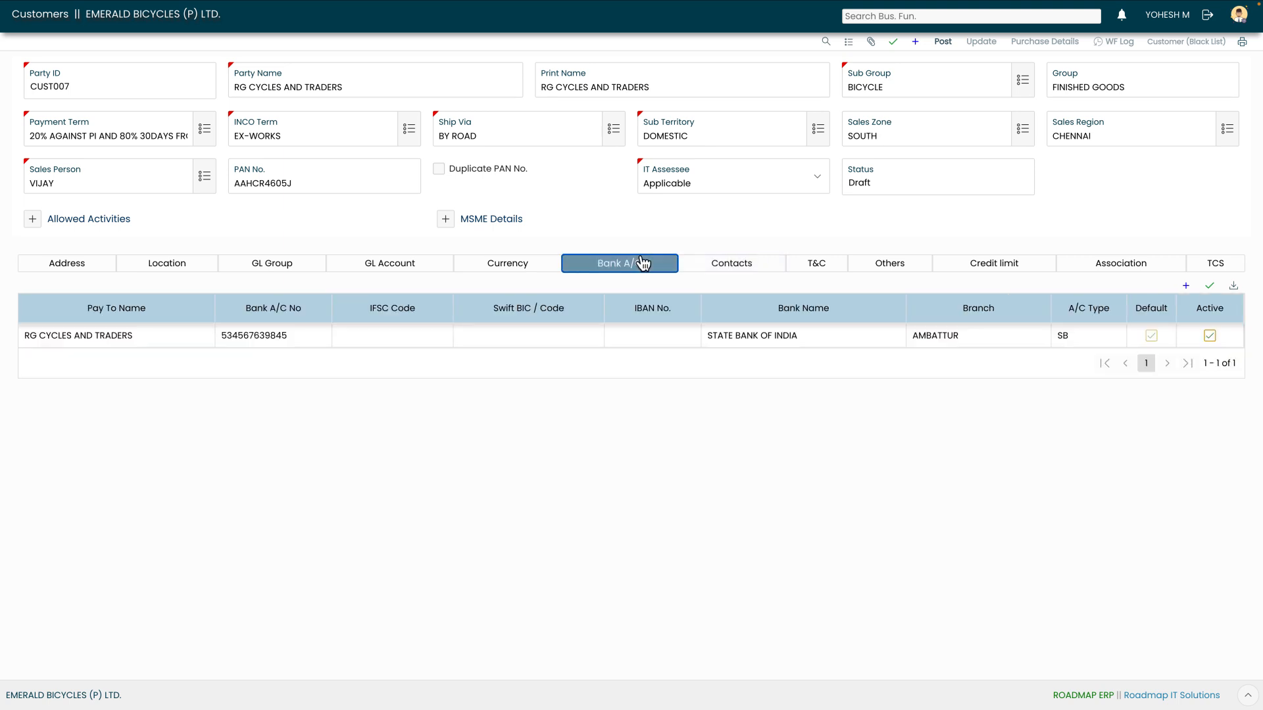
{"action": "left_click", "coordinate": [724, 265]}
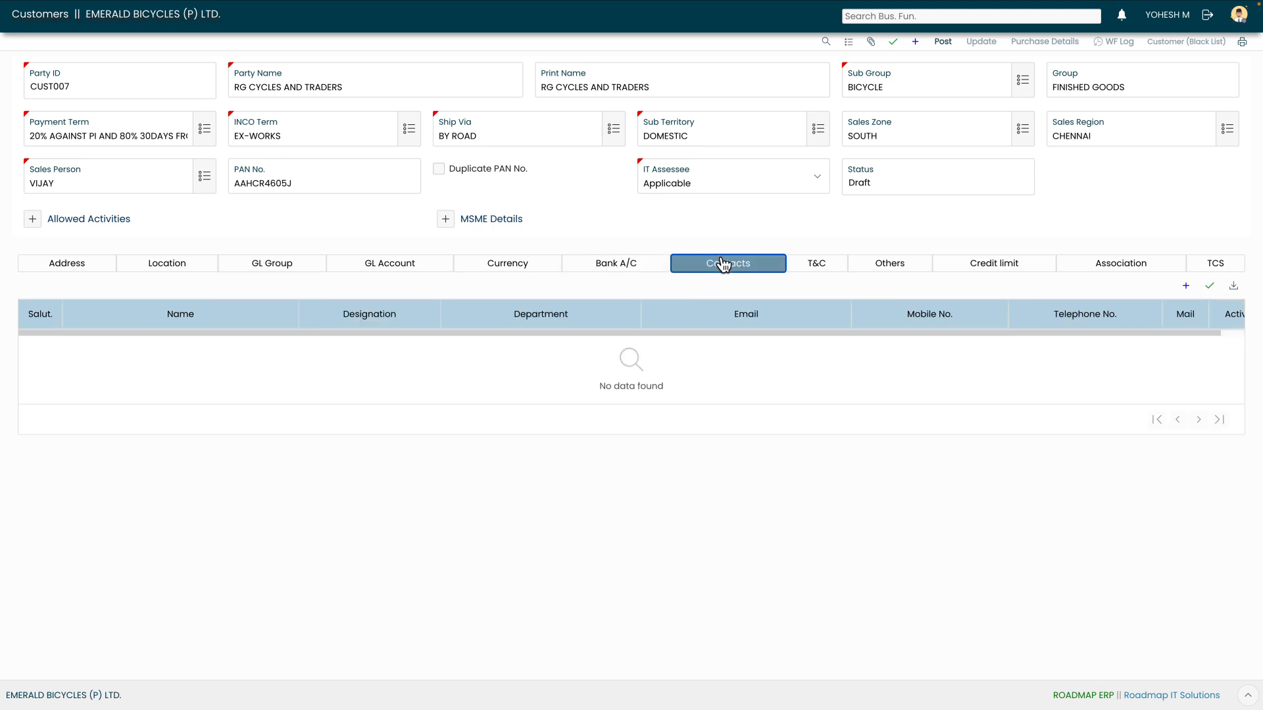
{"action": "left_click", "coordinate": [1186, 287]}
{"action": "left_click", "coordinate": [271, 354]}
{"action": "type", "text": "SHAN-=]"}
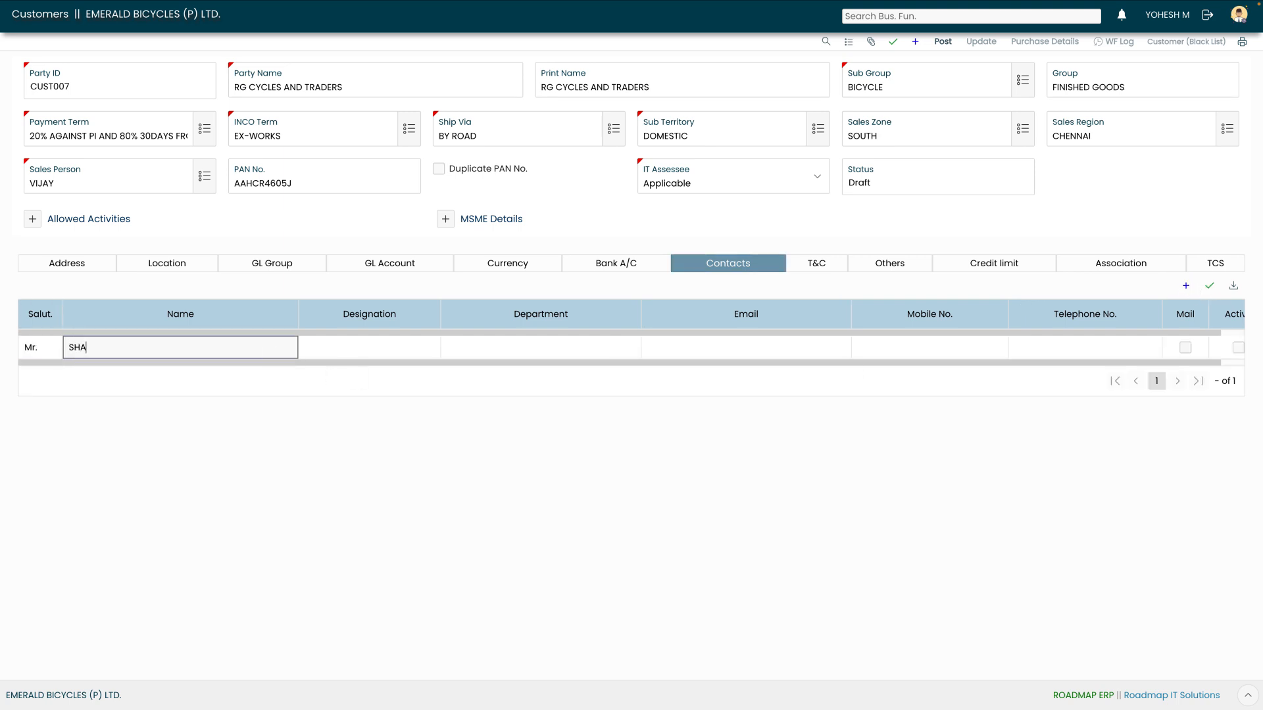
{"action": "key", "text": "BackSpace"}
{"action": "key", "text": "BackSpace"}
{"action": "key", "text": "BackSpace"}
{"action": "key", "text": "BackSpace"}
{"action": "key", "text": "BackSpace"}
{"action": "key", "text": "BackSpace"}
{"action": "key", "text": "BackSpace"}
{"action": "type", "text": "DHAMU"}
Give the contact designation SALES MANAGER, department SALES, e-mail and mobile, then save
{"action": "key", "text": "Tab"}
{"action": "type", "text": "SALES MANAGER"}
{"action": "key", "text": "Tab"}
{"action": "type", "text": "SALES"}
{"action": "key", "text": "Tab"}
{"action": "key", "text": "Tab"}
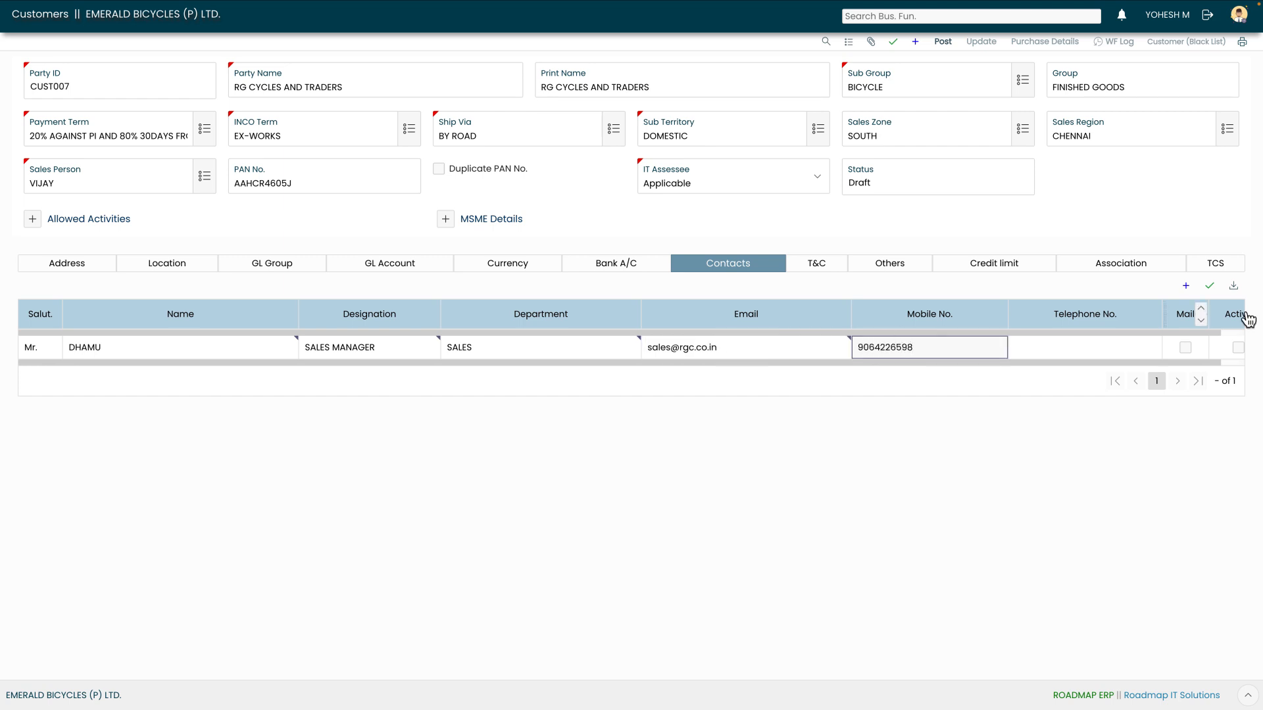
{"action": "left_click", "coordinate": [1210, 288]}
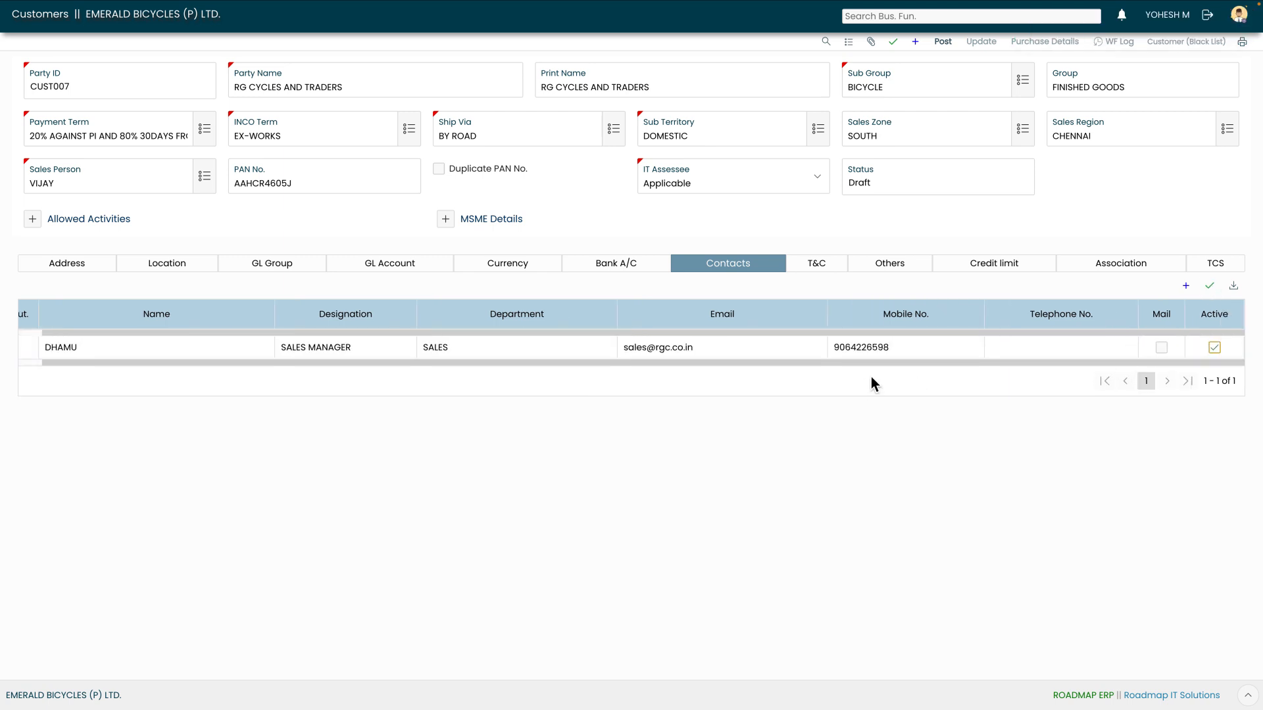
{"action": "left_click", "coordinate": [814, 266]}
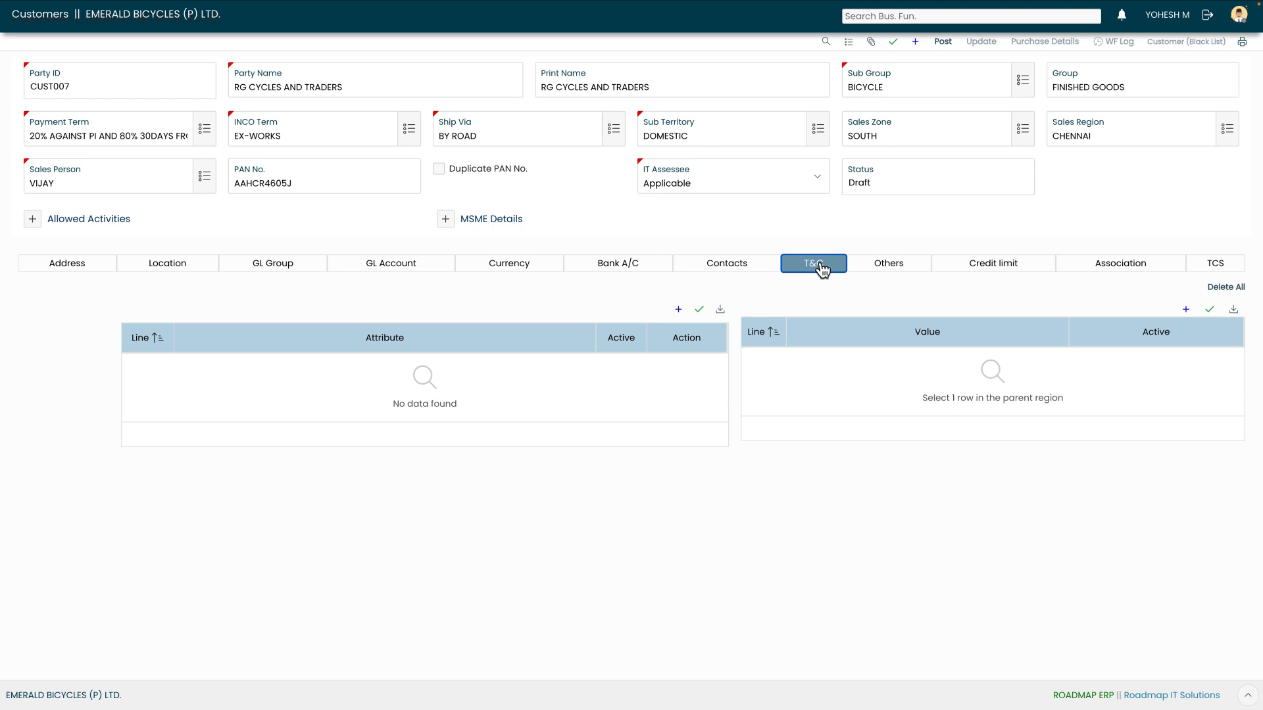
Show CUST007's Credit limit section, which has no entries yet
{"action": "left_click", "coordinate": [968, 269]}
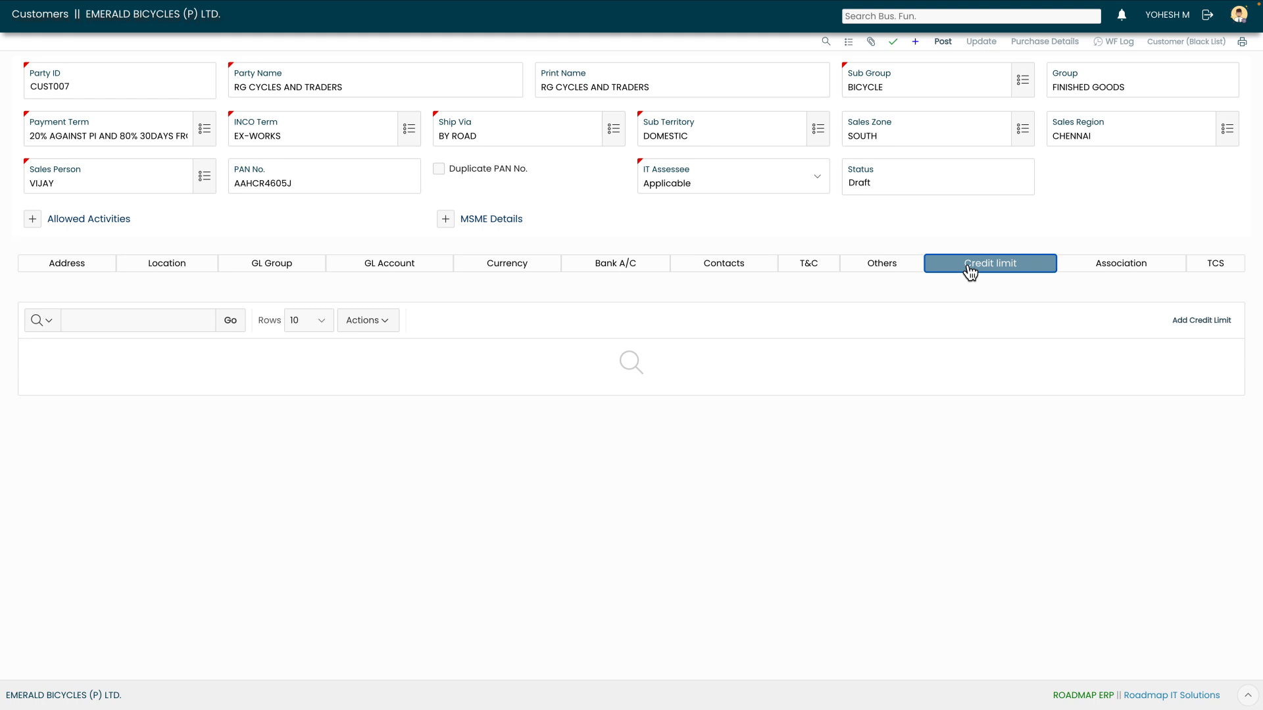
Add a credit limit effective 01-01-2025 to 31-12-2025 with reason 'TO MAINTAIN CASH FLOW'
{"action": "left_click", "coordinate": [1189, 322]}
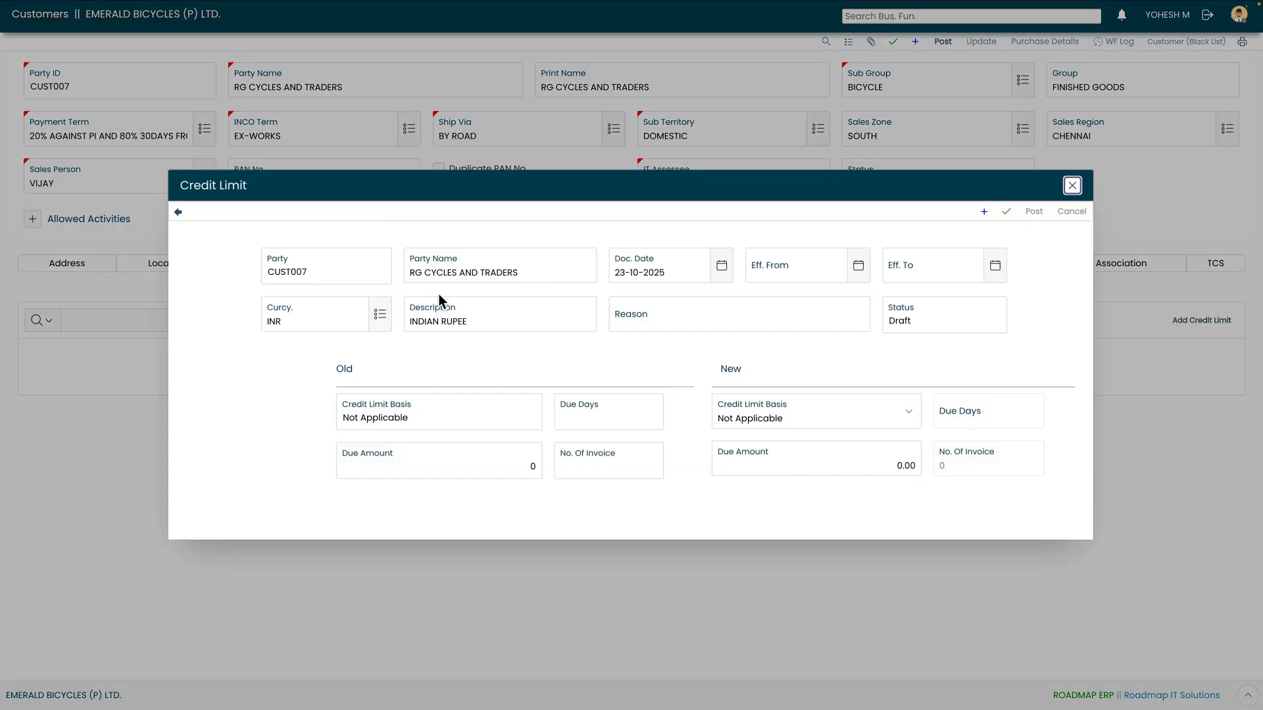
{"action": "left_click", "coordinate": [859, 266]}
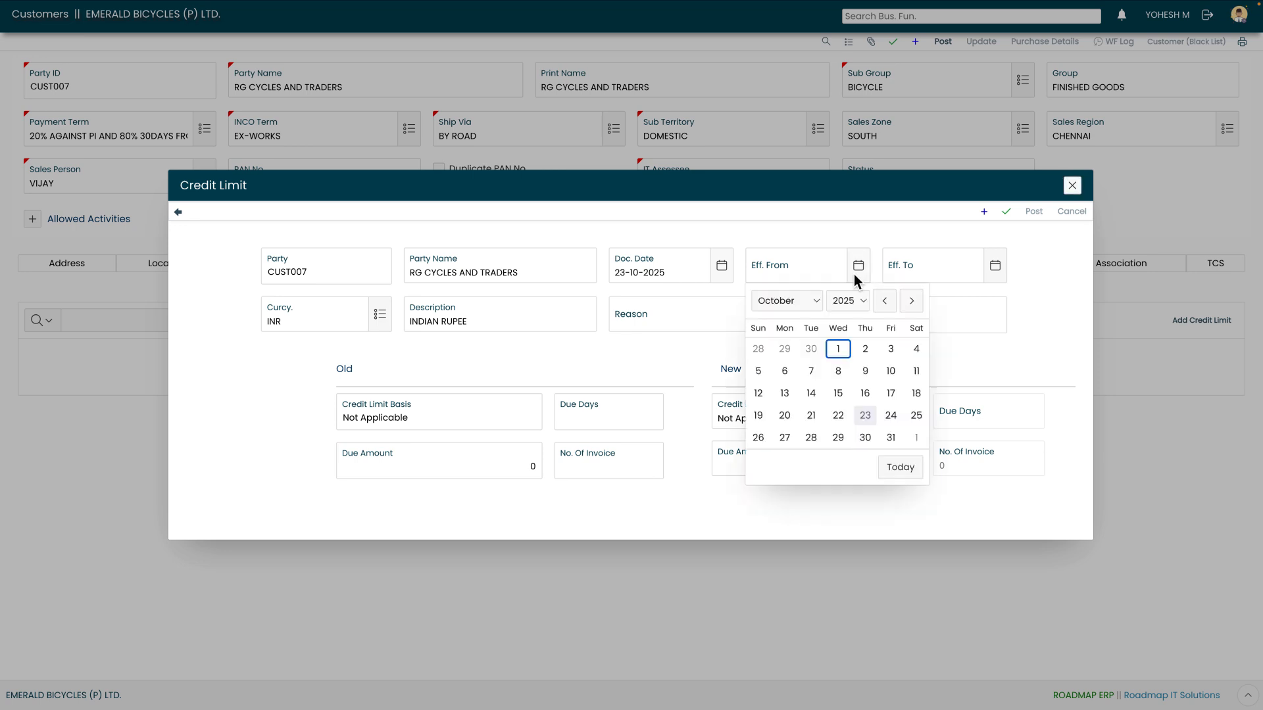
{"action": "left_click", "coordinate": [793, 302]}
{"action": "left_click", "coordinate": [772, 179]}
{"action": "left_click", "coordinate": [838, 349]}
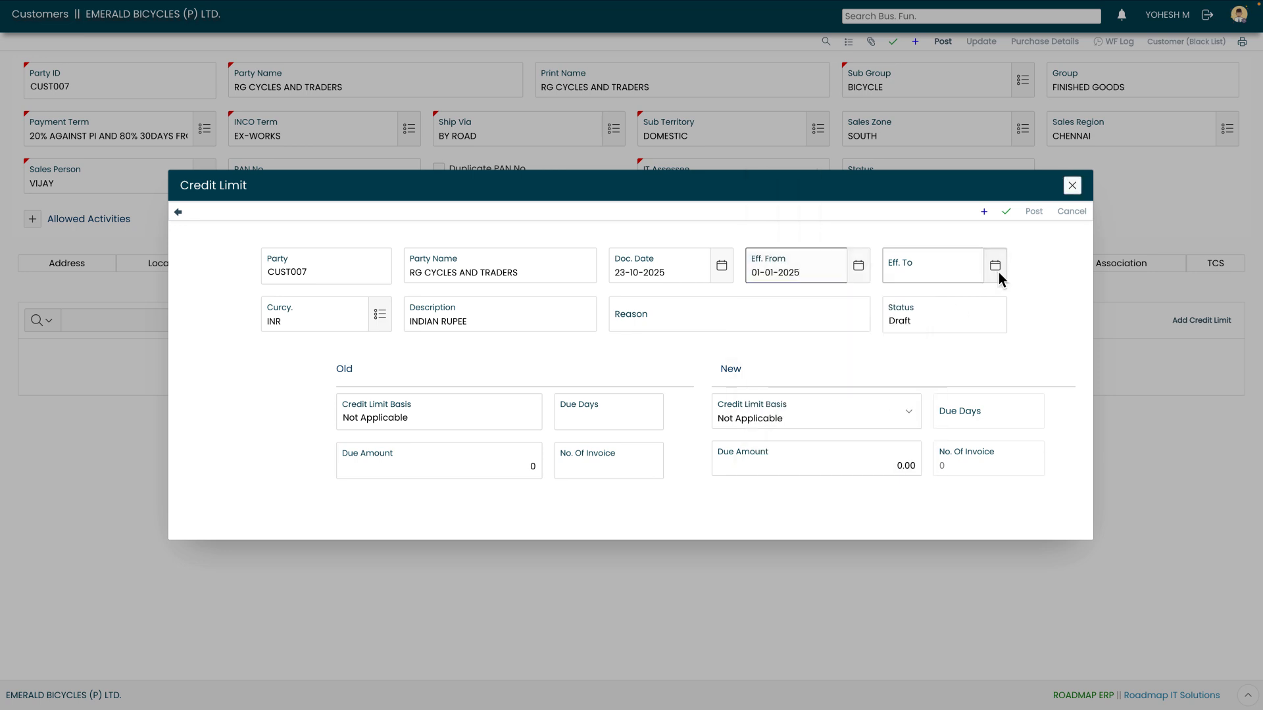
{"action": "left_click", "coordinate": [995, 265]}
{"action": "left_click", "coordinate": [934, 301]}
{"action": "left_click", "coordinate": [924, 328]}
{"action": "left_click", "coordinate": [975, 438]}
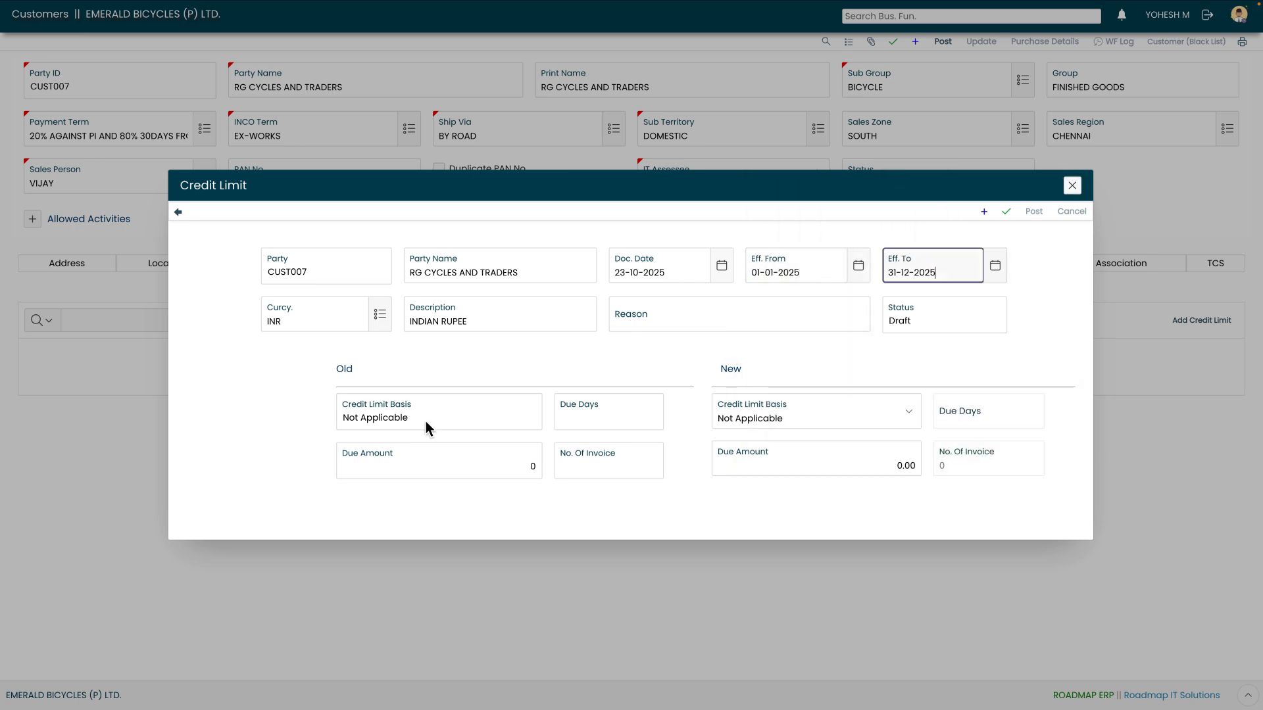
{"action": "left_click", "coordinate": [648, 327]}
{"action": "type", "text": "TO MAINTAIN CASH FLOW"}
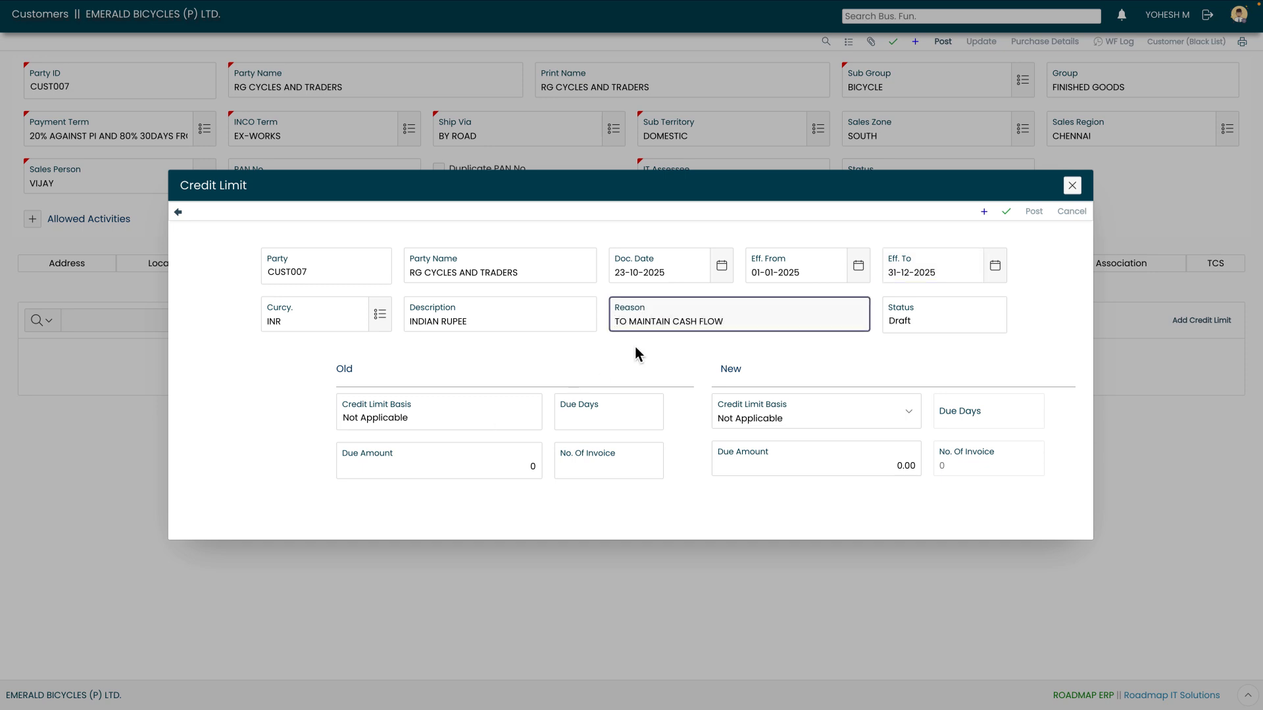
Change the New Credit Limit Basis from Not Applicable to Due Day(s) and Amount
{"action": "left_click", "coordinate": [782, 414]}
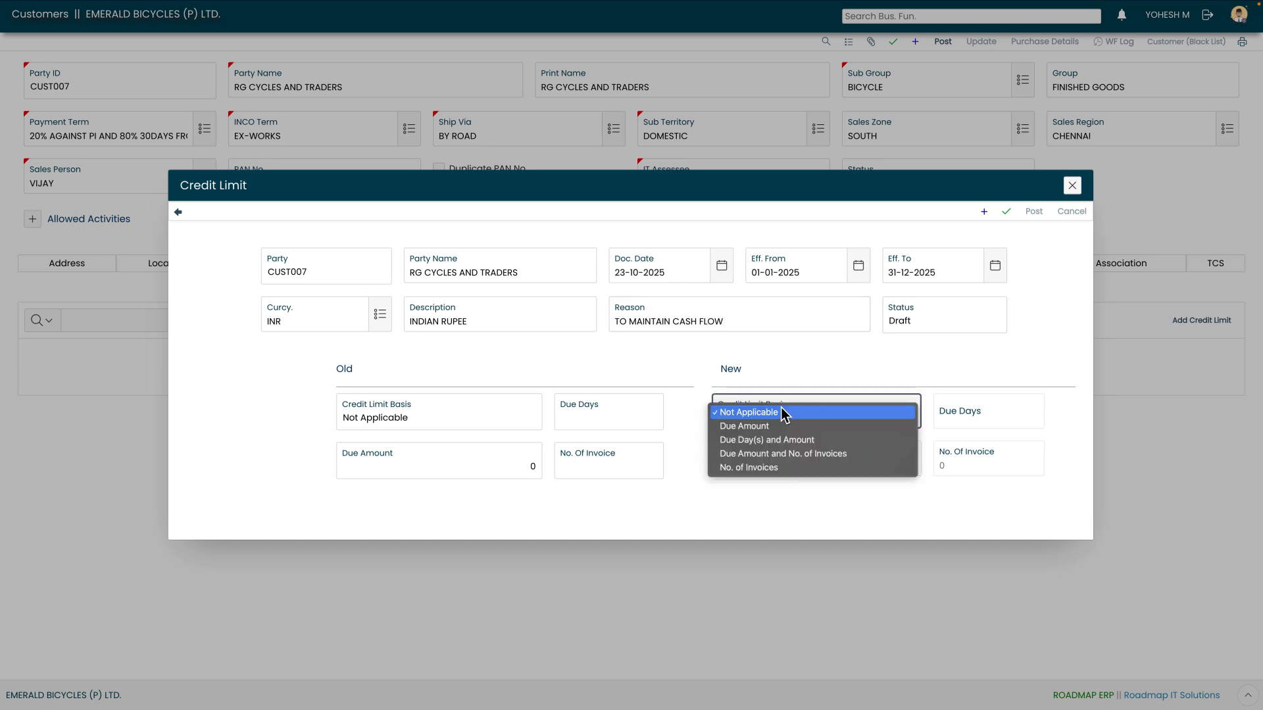
{"action": "key", "text": "Down"}
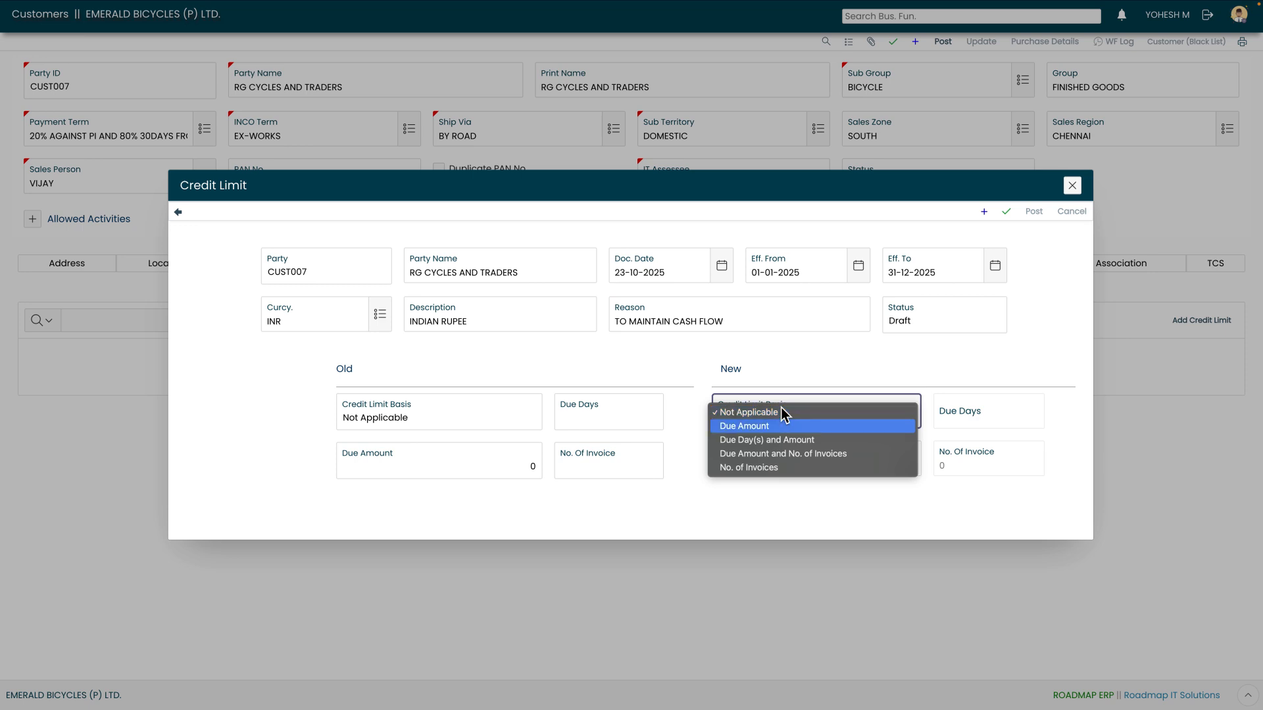
{"action": "key", "text": "Down"}
{"action": "key", "text": "Down"}
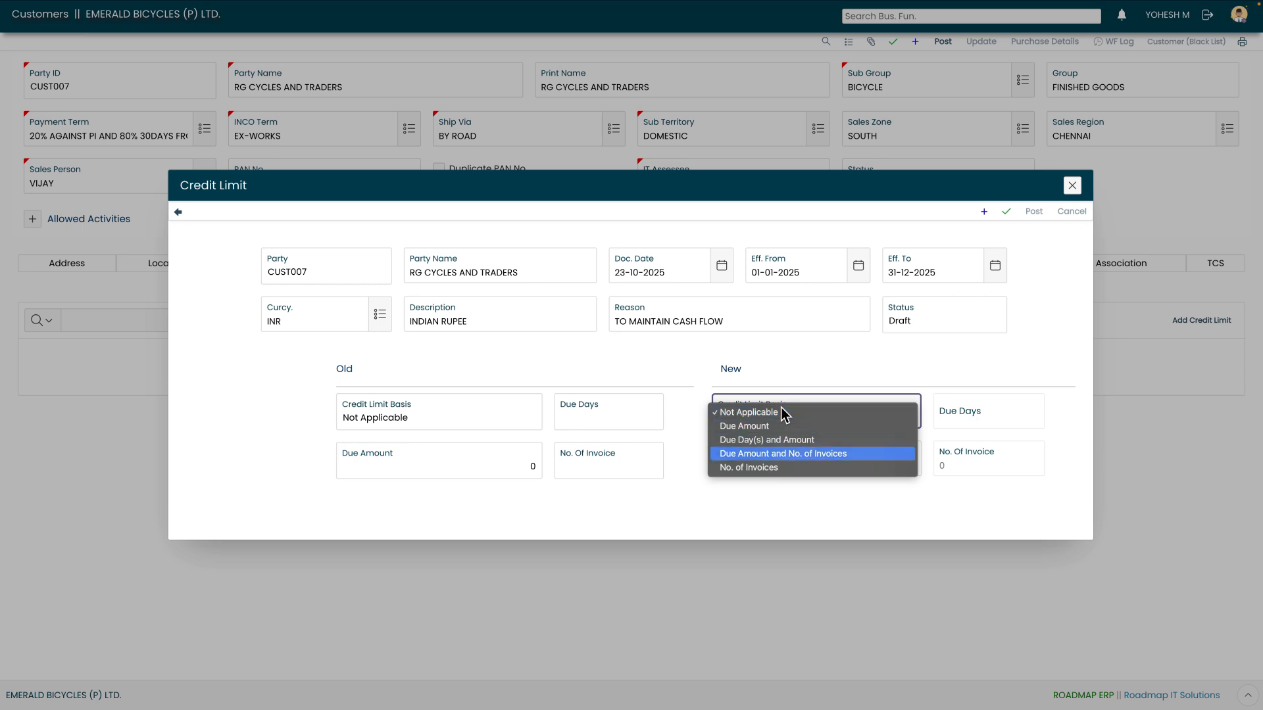
{"action": "key", "text": "Down"}
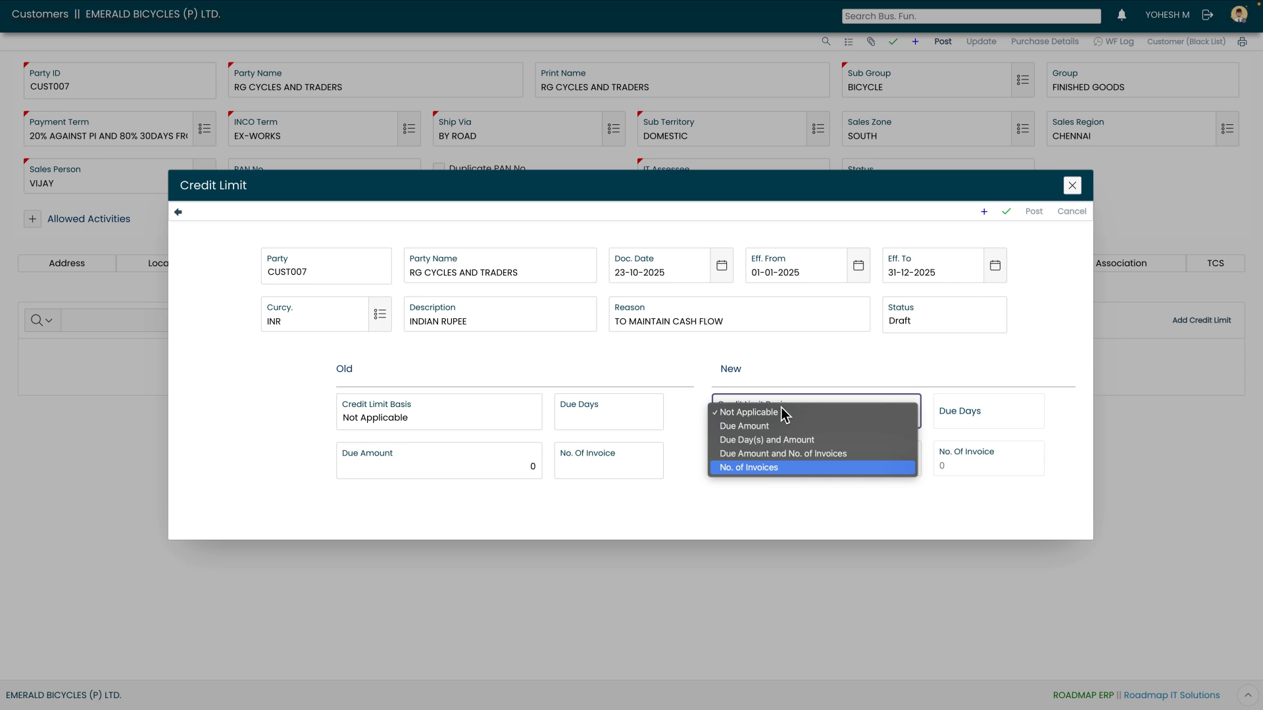
{"action": "key", "text": "Up"}
{"action": "key", "text": "Up"}
{"action": "key", "text": "Up"}
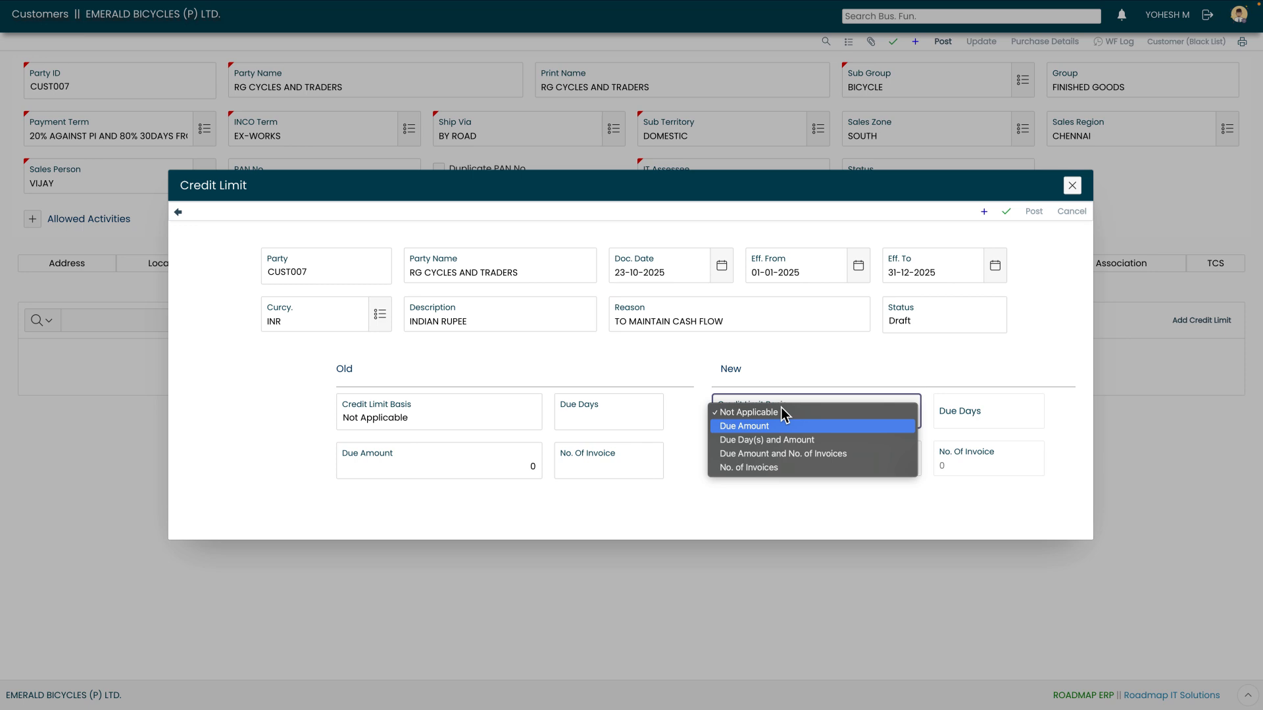
{"action": "key", "text": "Down"}
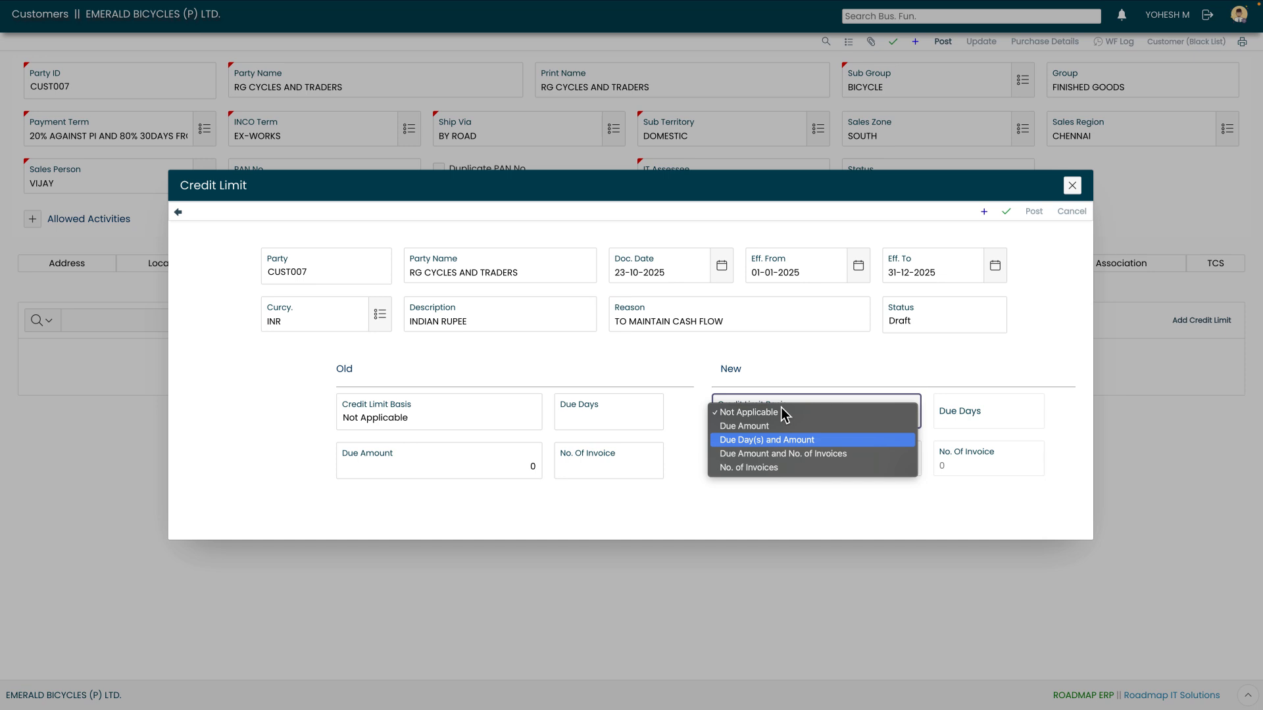
{"action": "key", "text": "Down"}
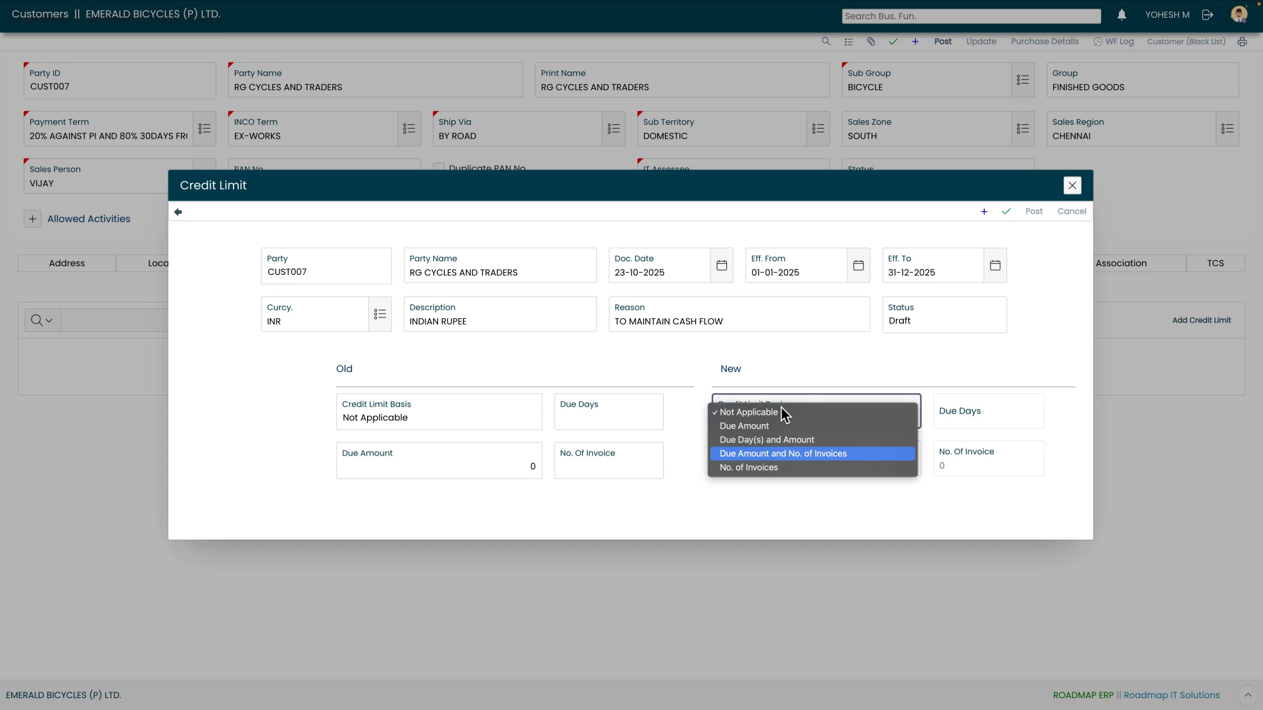
{"action": "key", "text": "Down"}
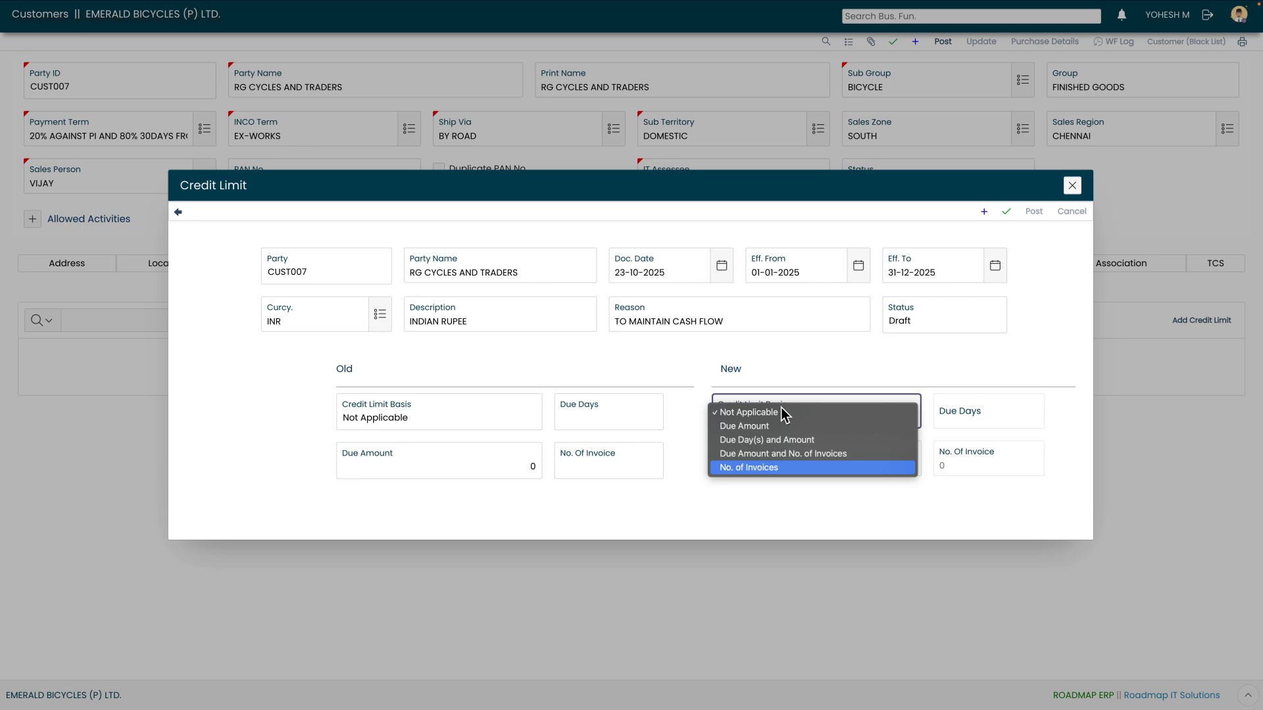
{"action": "key", "text": "Up"}
{"action": "key", "text": "Up"}
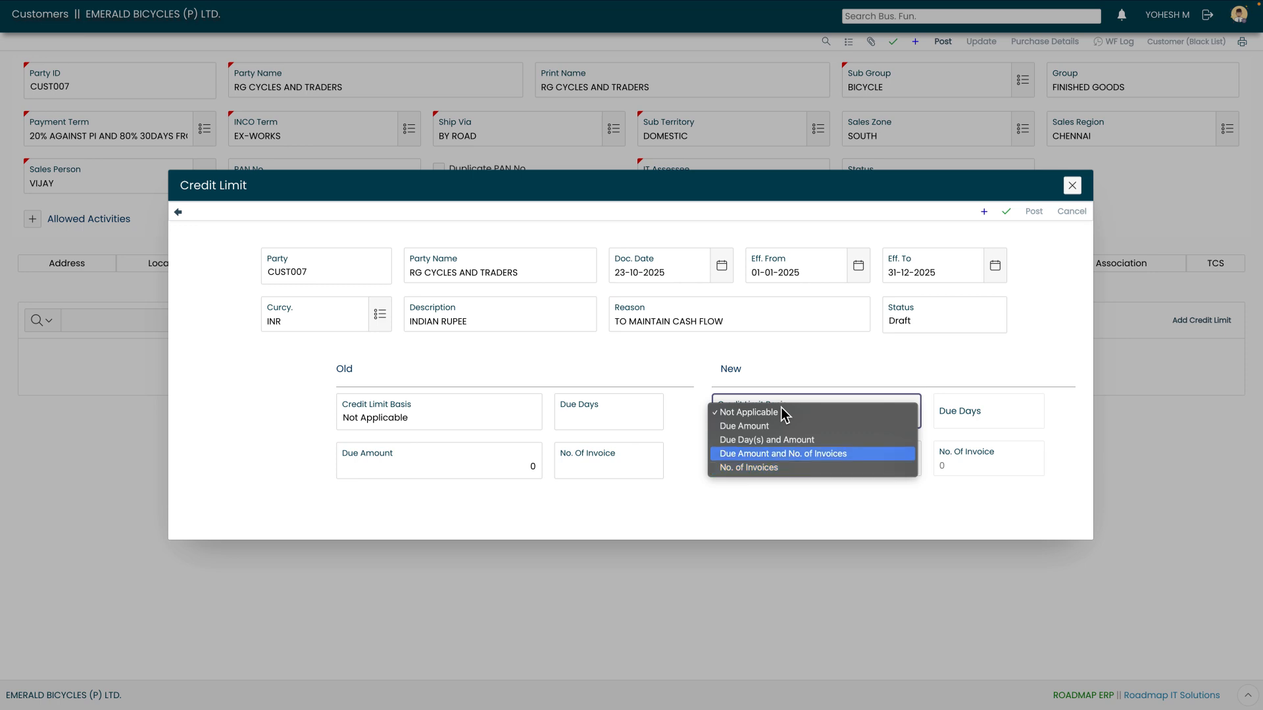
{"action": "key", "text": "Return"}
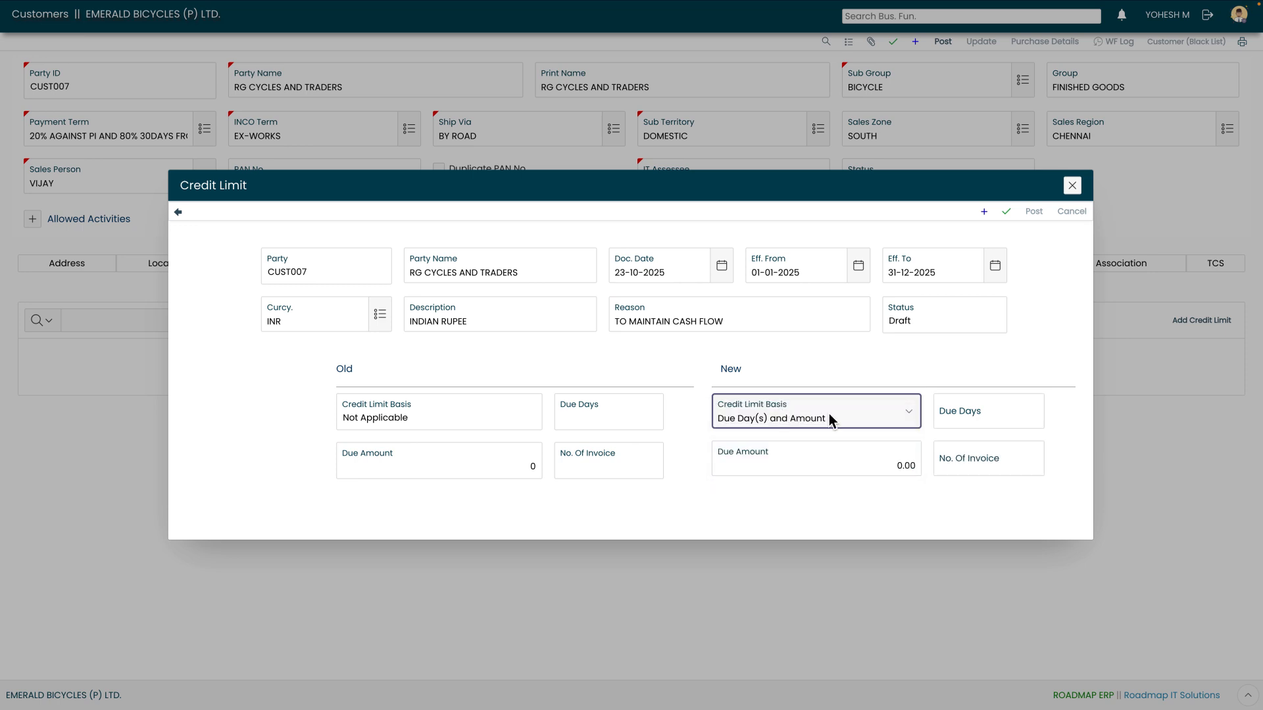
Enter 30 new due days and a 150000 due amount, then save the credit limit
{"action": "left_click", "coordinate": [964, 422]}
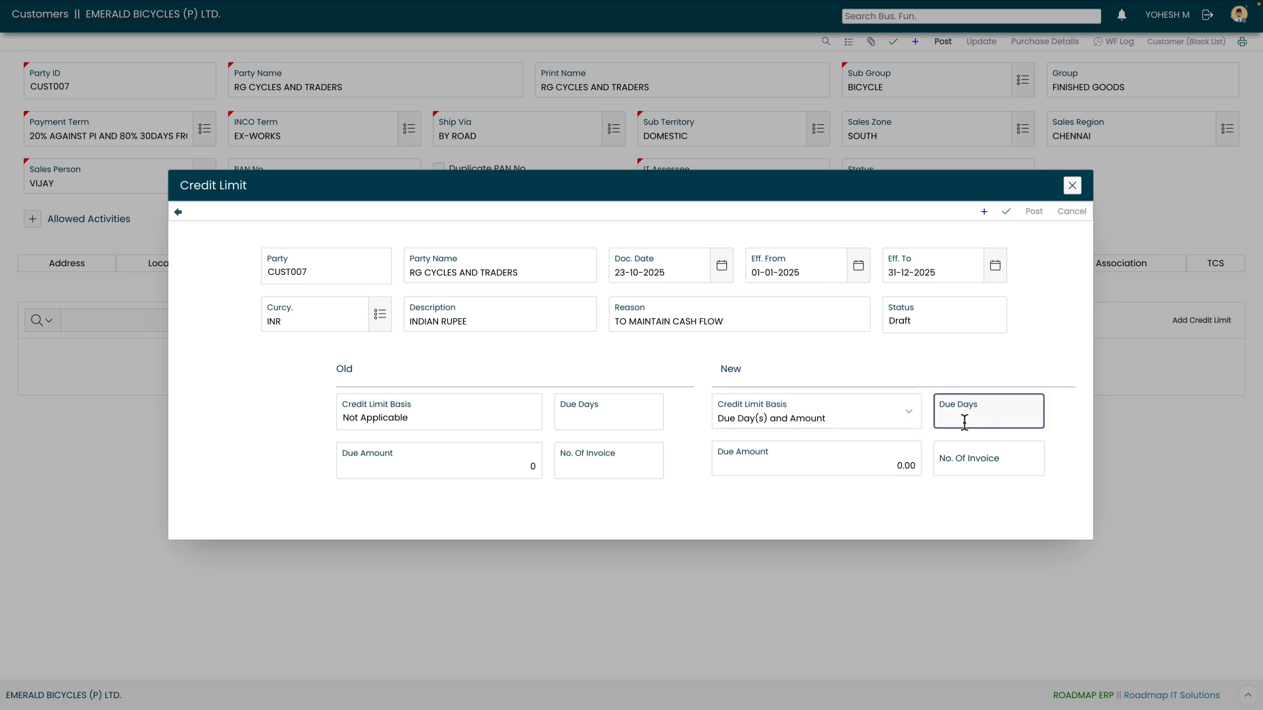
{"action": "type", "text": "30"}
{"action": "left_click", "coordinate": [869, 471]}
{"action": "type", "text": "1"}
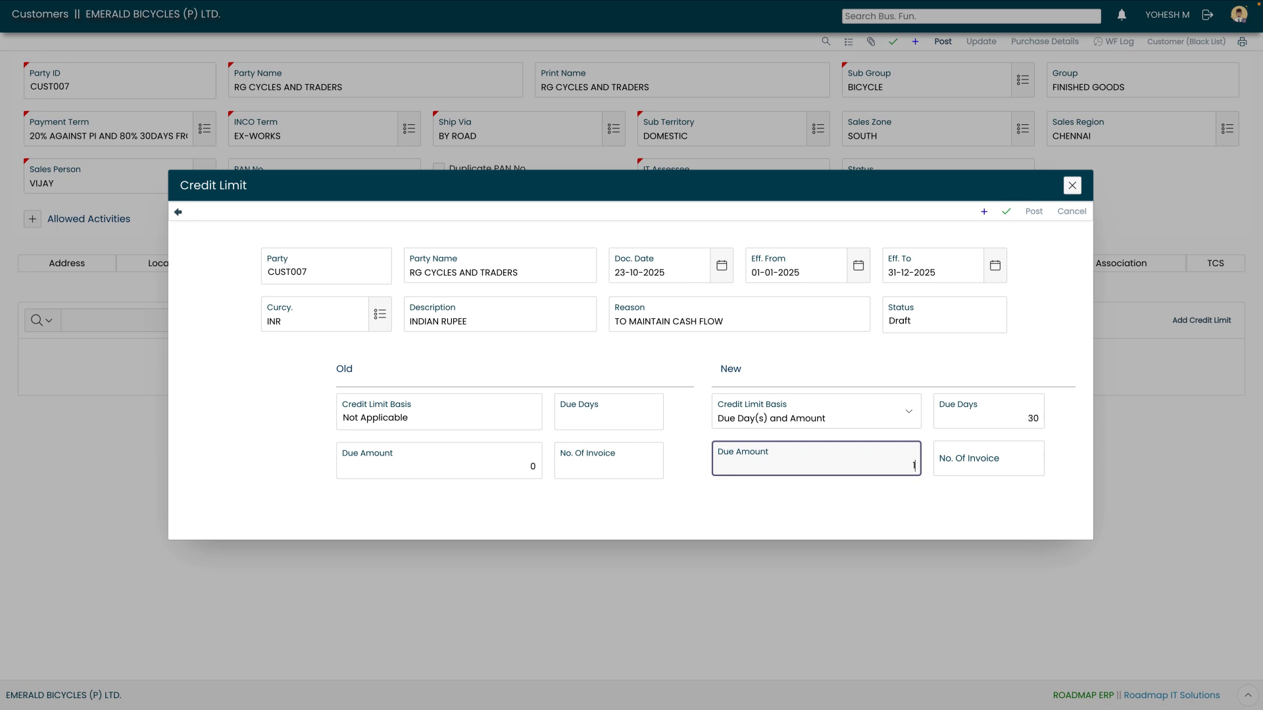
{"action": "type", "text": "50000"}
{"action": "left_click", "coordinate": [1006, 213]}
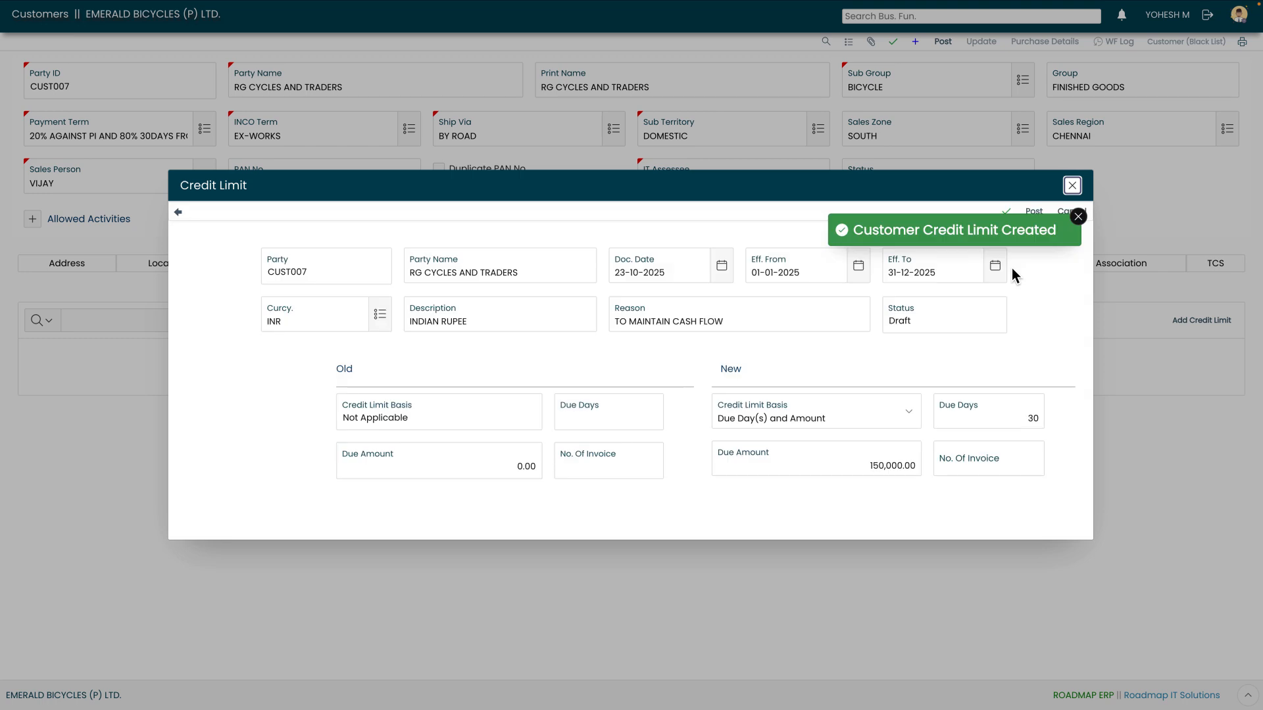
Post the saved credit limit and confirm forwarding it for review
{"action": "left_click", "coordinate": [1078, 217]}
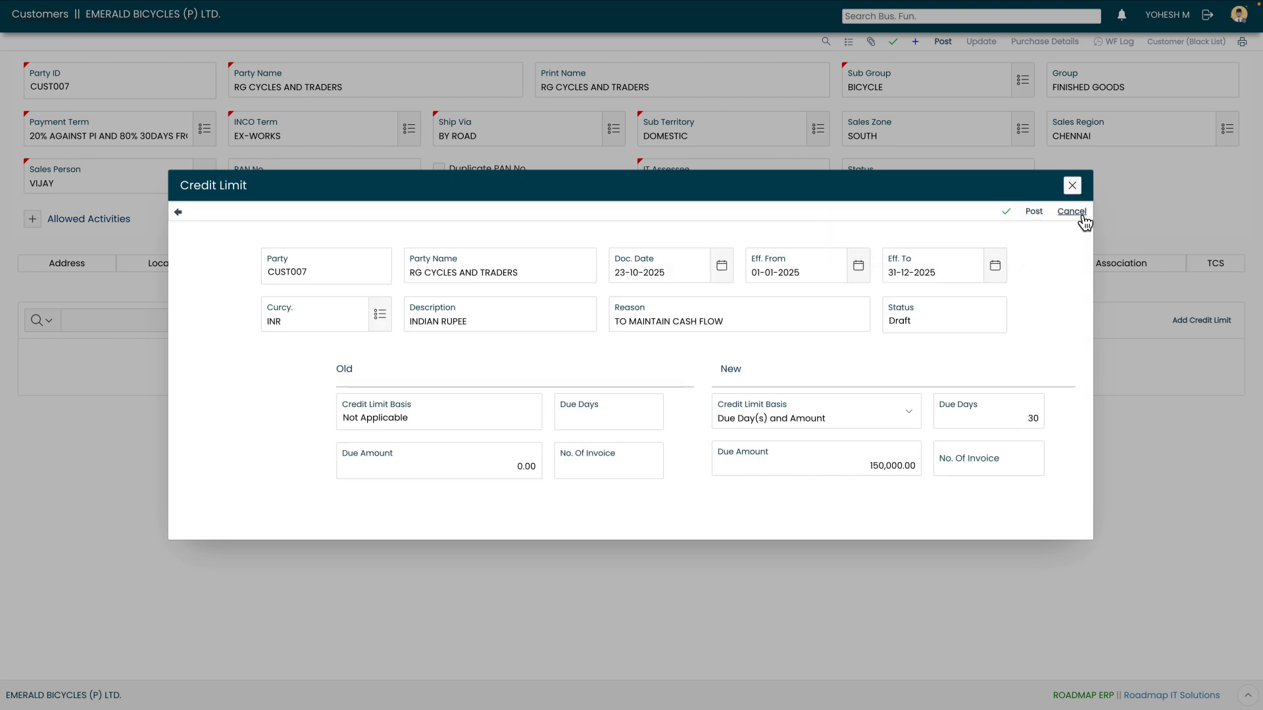
{"action": "left_click", "coordinate": [1034, 217]}
{"action": "left_click", "coordinate": [656, 424]}
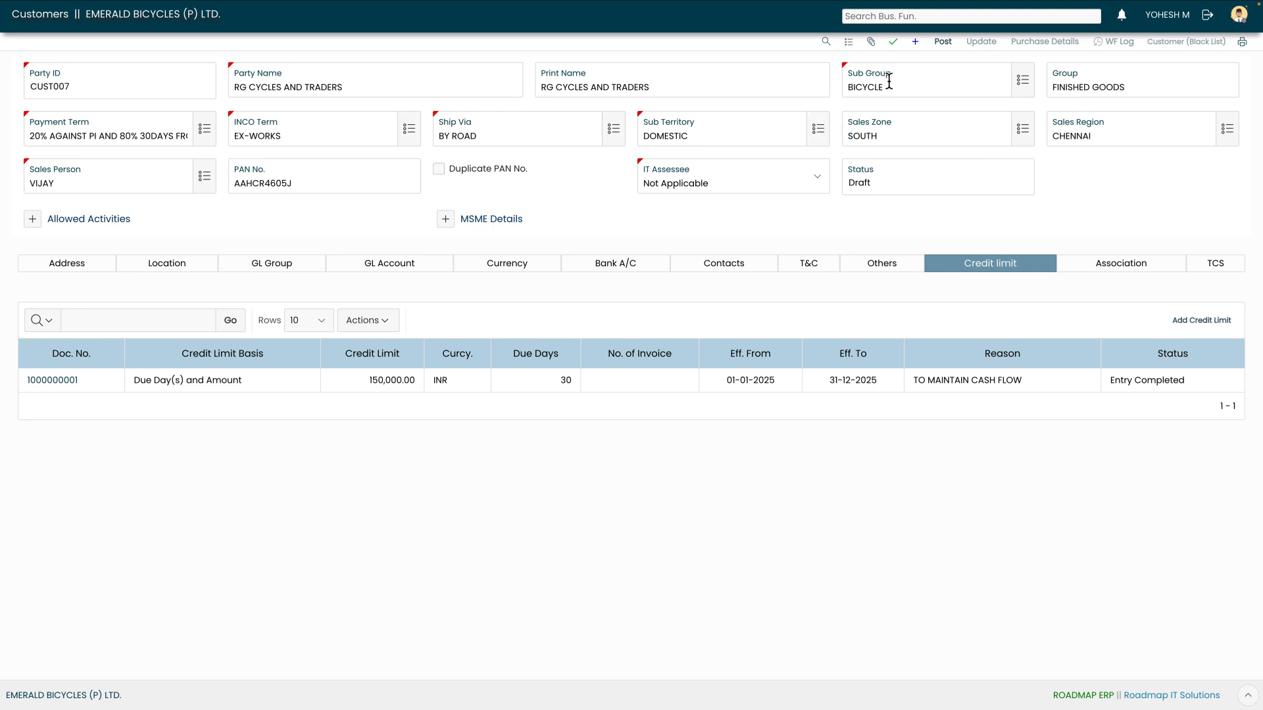
Post CUST007, confirm the Workflow Approval prompt, and go back to Find Customers
{"action": "left_click", "coordinate": [942, 48]}
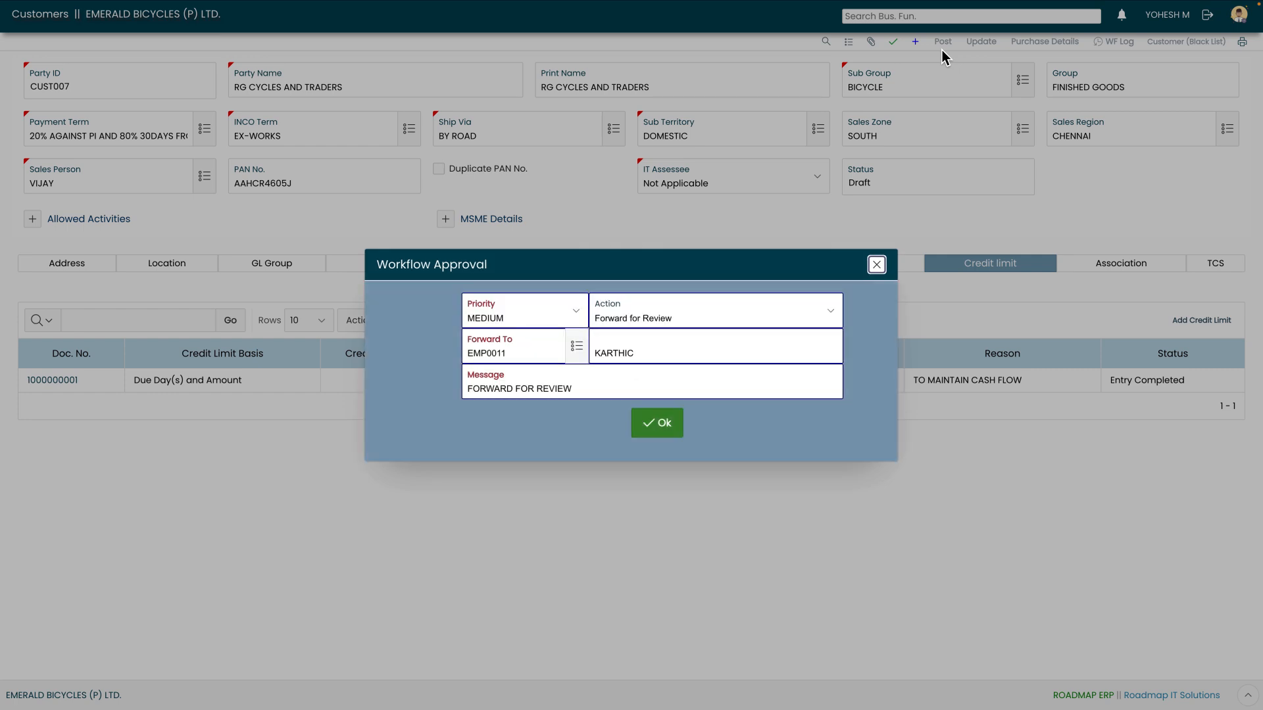
{"action": "left_click", "coordinate": [657, 424]}
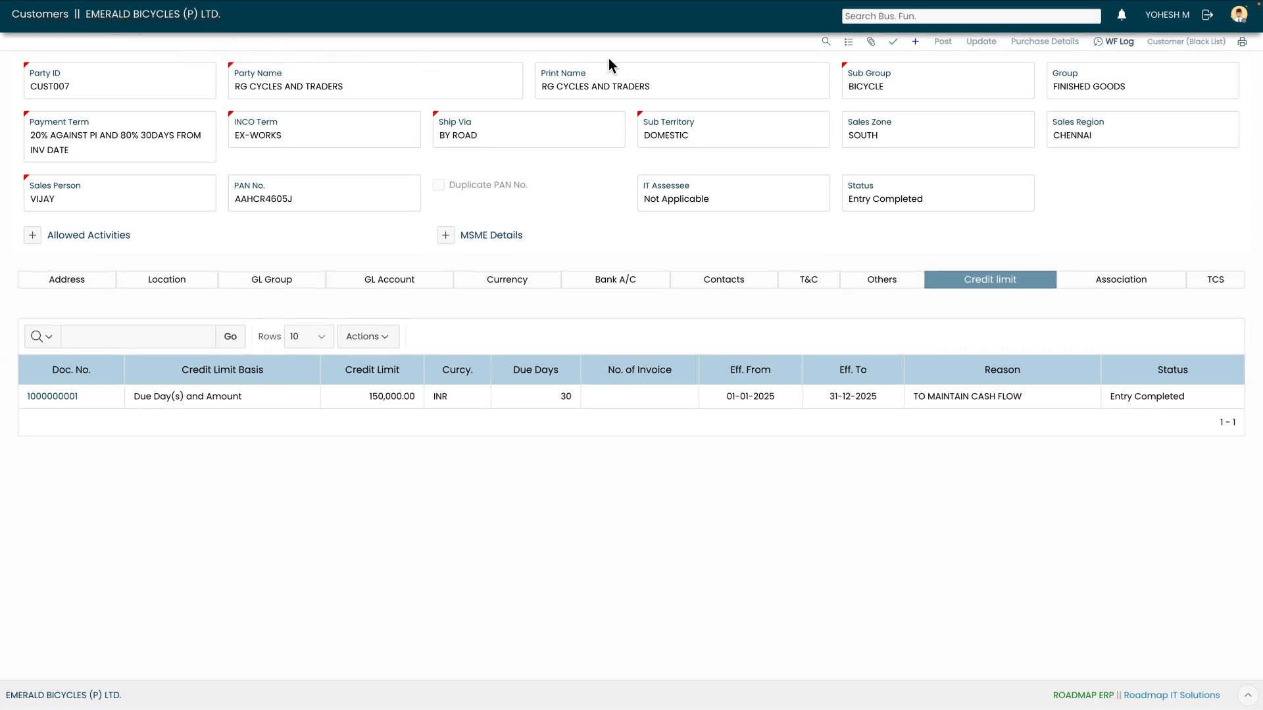
{"action": "left_click", "coordinate": [848, 44]}
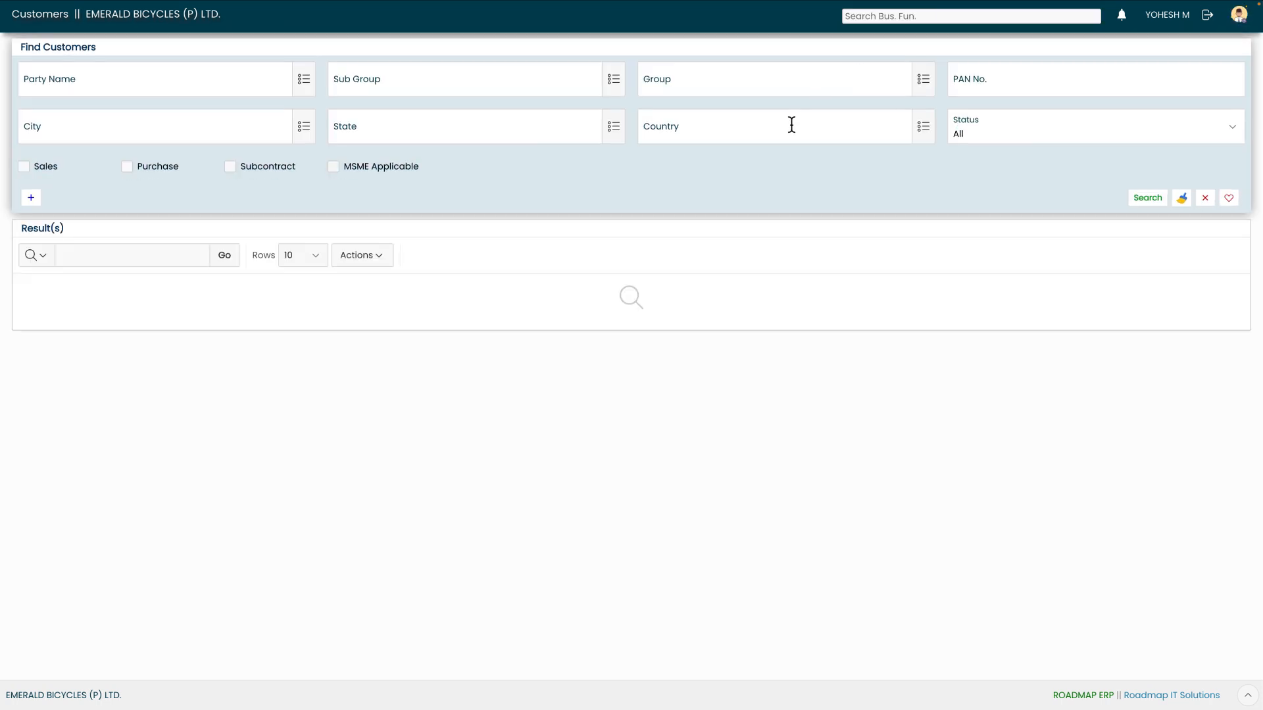
Sign out and log back in with the finance supervisor account
{"action": "left_click", "coordinate": [1204, 22]}
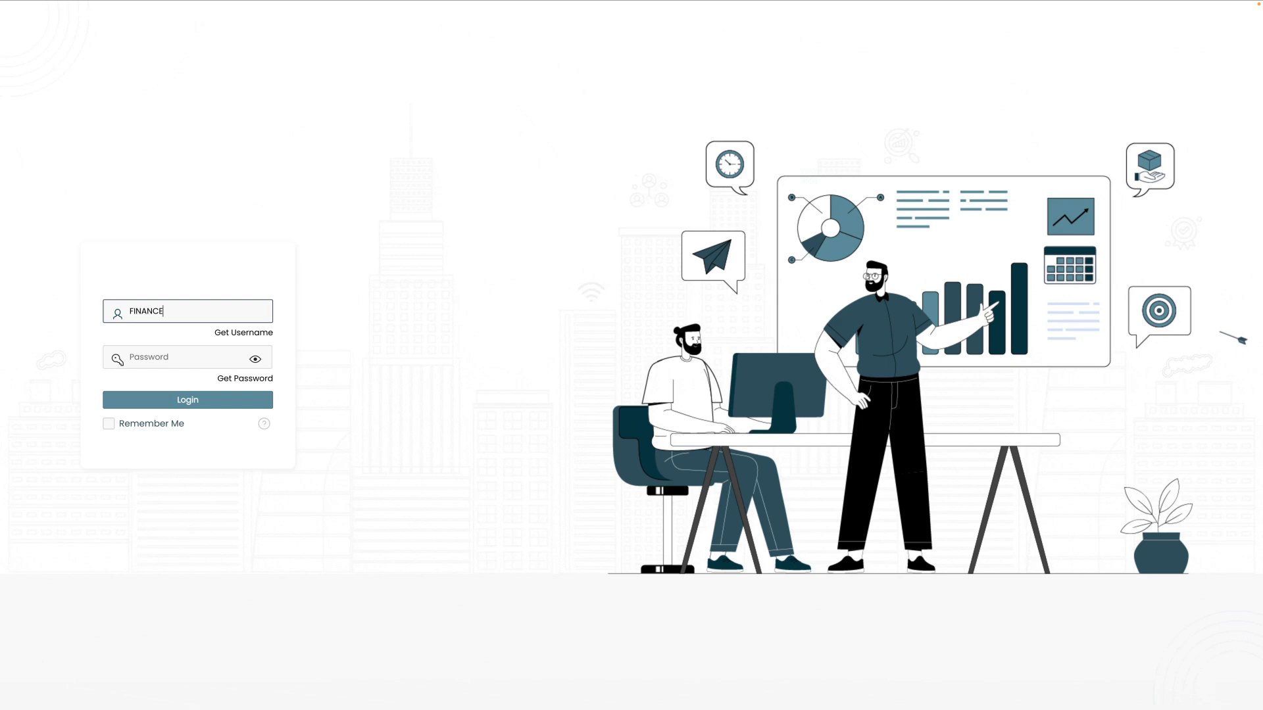
{"action": "type", "text": "_SUP"}
{"action": "key", "text": "Tab"}
{"action": "type", "text": "*********"}
{"action": "key", "text": "Tab"}
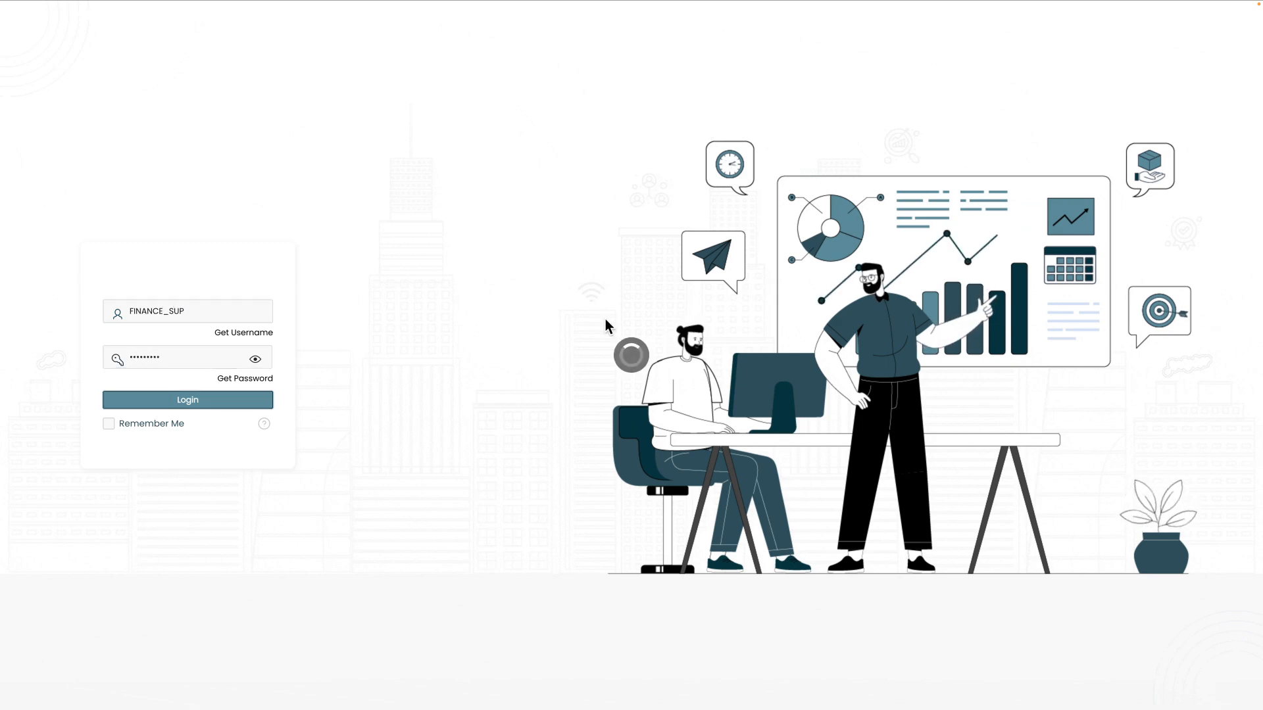
{"action": "key", "text": "Return"}
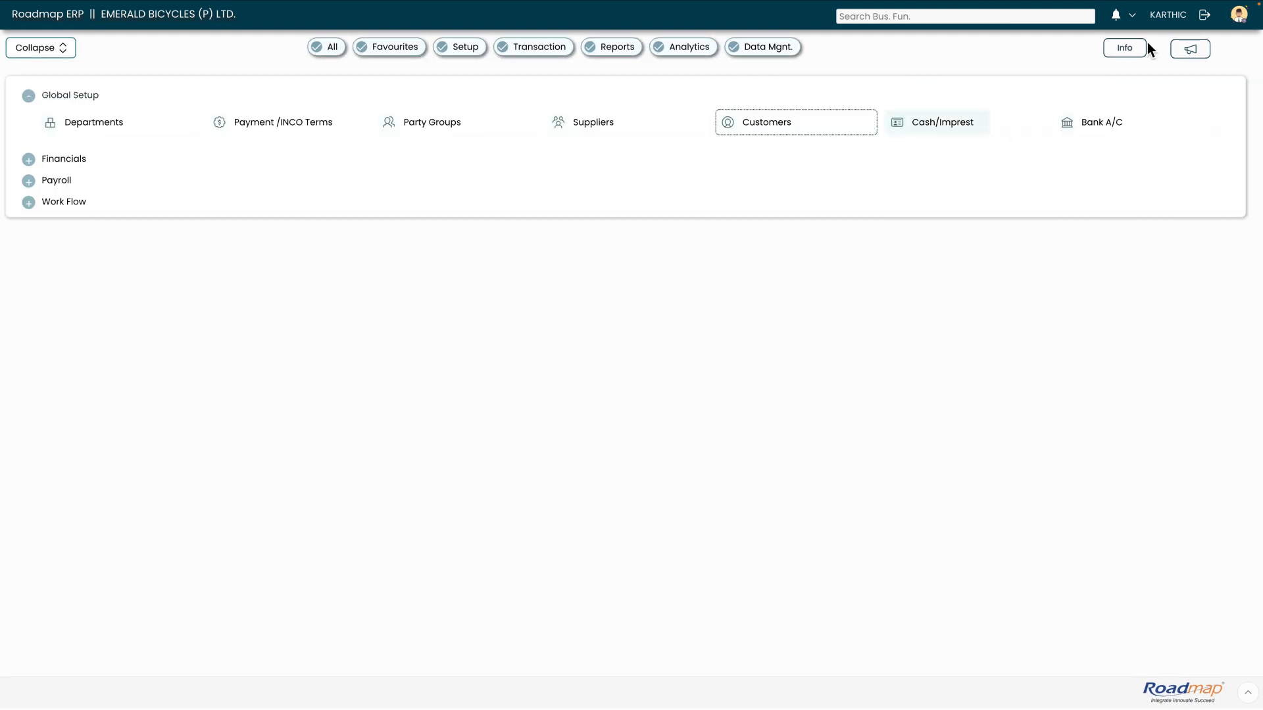
Open pending approvals and review the RG CYCLES AND TRADERS customer details
{"action": "left_click", "coordinate": [1130, 19]}
{"action": "left_click", "coordinate": [1141, 58]}
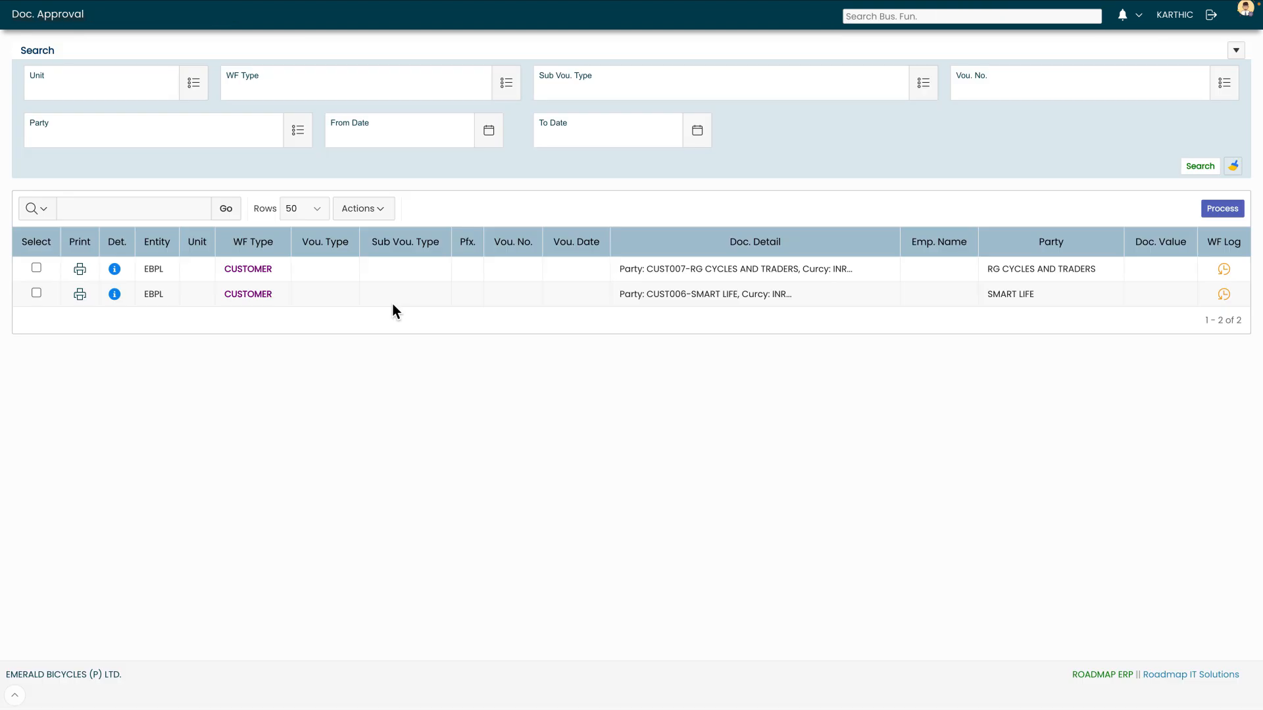
{"action": "left_click", "coordinate": [116, 270]}
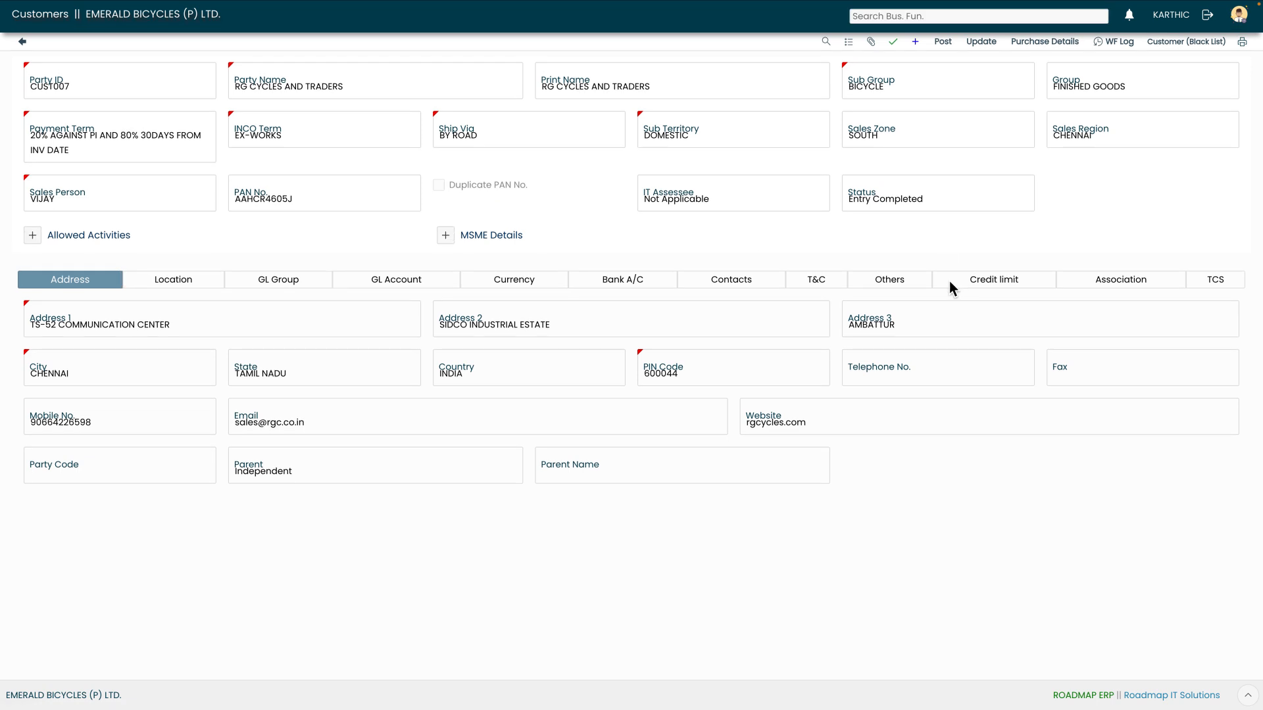
{"action": "left_click", "coordinate": [21, 41]}
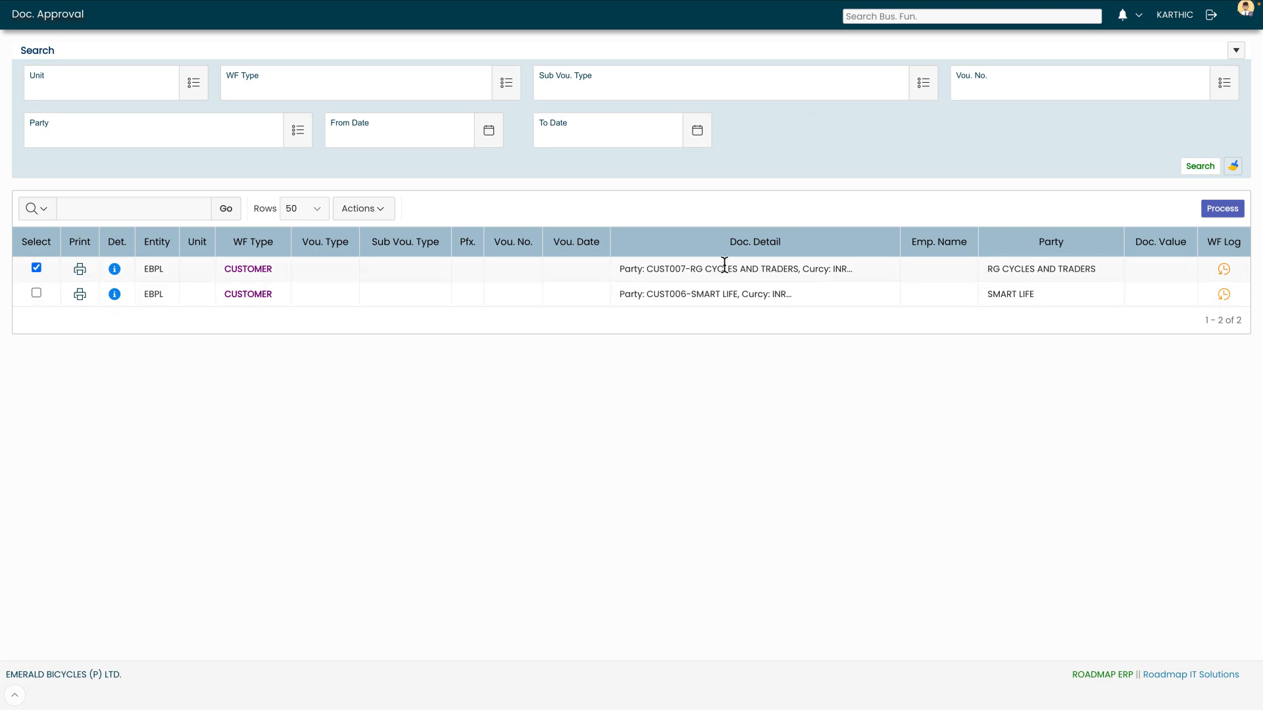
Forward the RG CYCLES AND TRADERS customer document to the next approver, then sign out
{"action": "left_click", "coordinate": [1210, 212]}
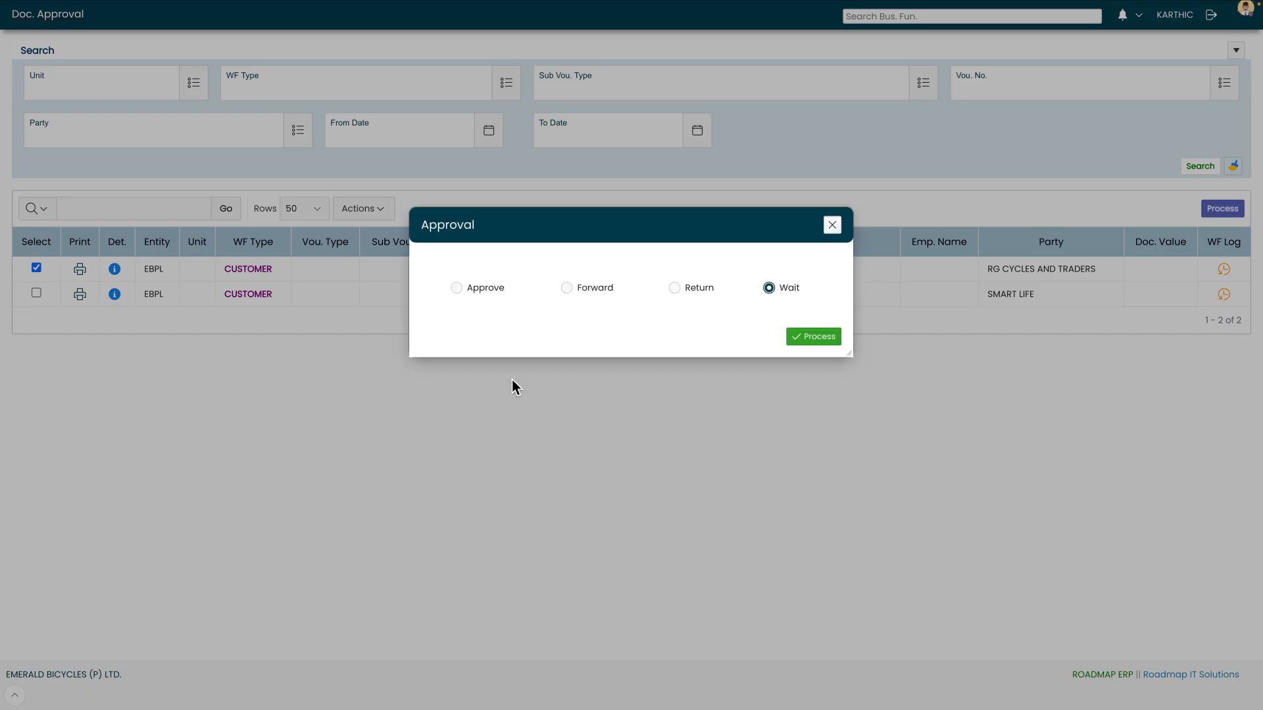
{"action": "left_click", "coordinate": [566, 288]}
{"action": "left_click", "coordinate": [827, 352]}
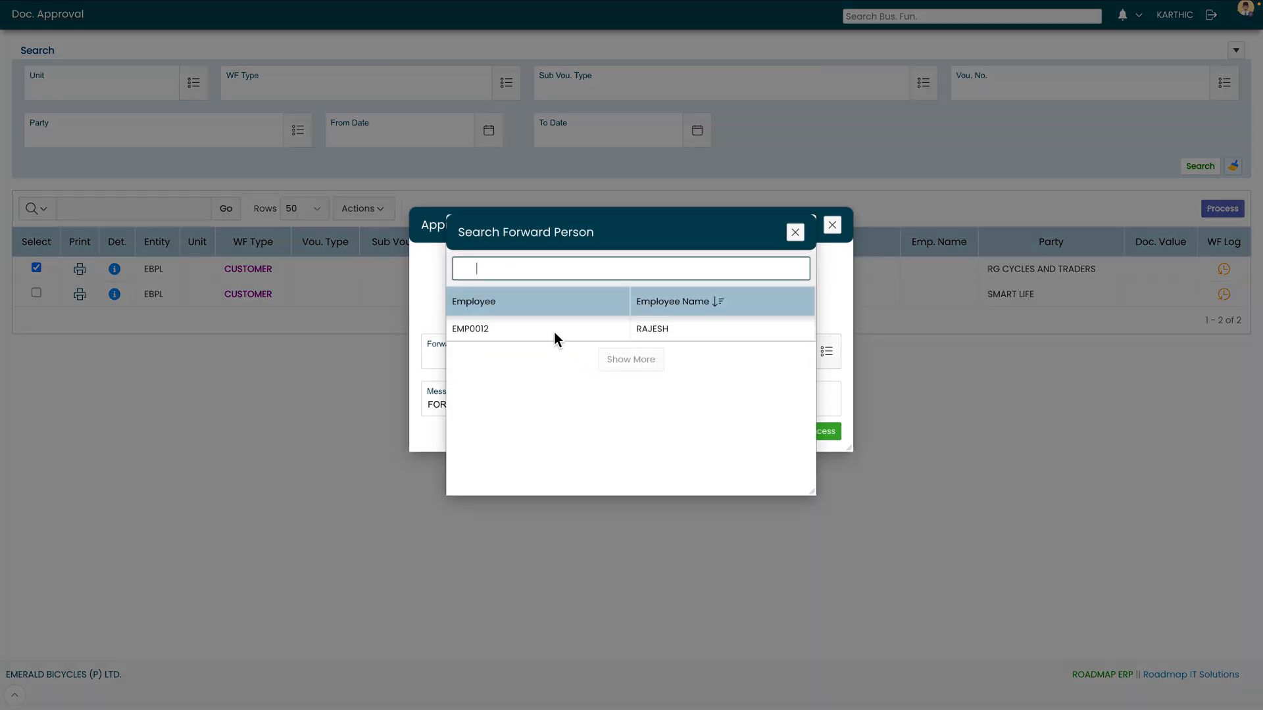
{"action": "left_click", "coordinate": [554, 333]}
{"action": "left_click", "coordinate": [813, 432]}
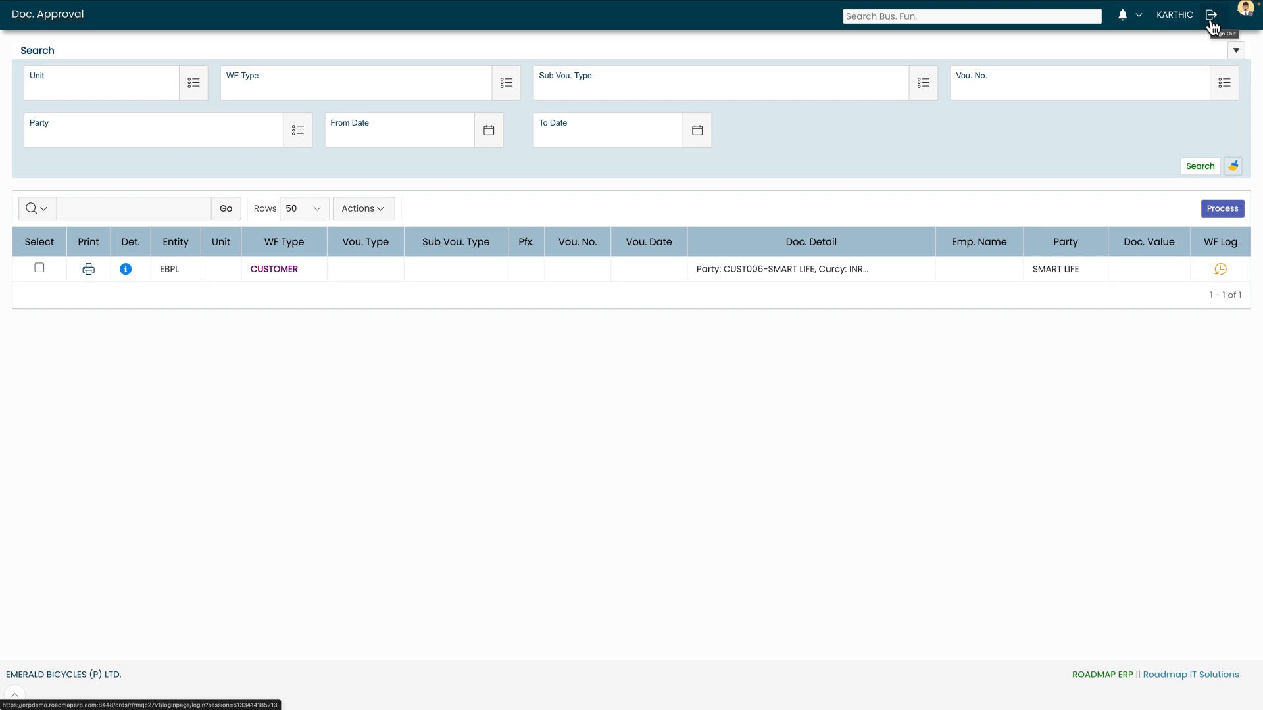
{"action": "left_click", "coordinate": [1211, 18]}
Log in with the FIN_HOD finance head account
{"action": "type", "text": "FIN_HOD"}
{"action": "key", "text": "Tab"}
{"action": "type", "text": "•••••••••"}
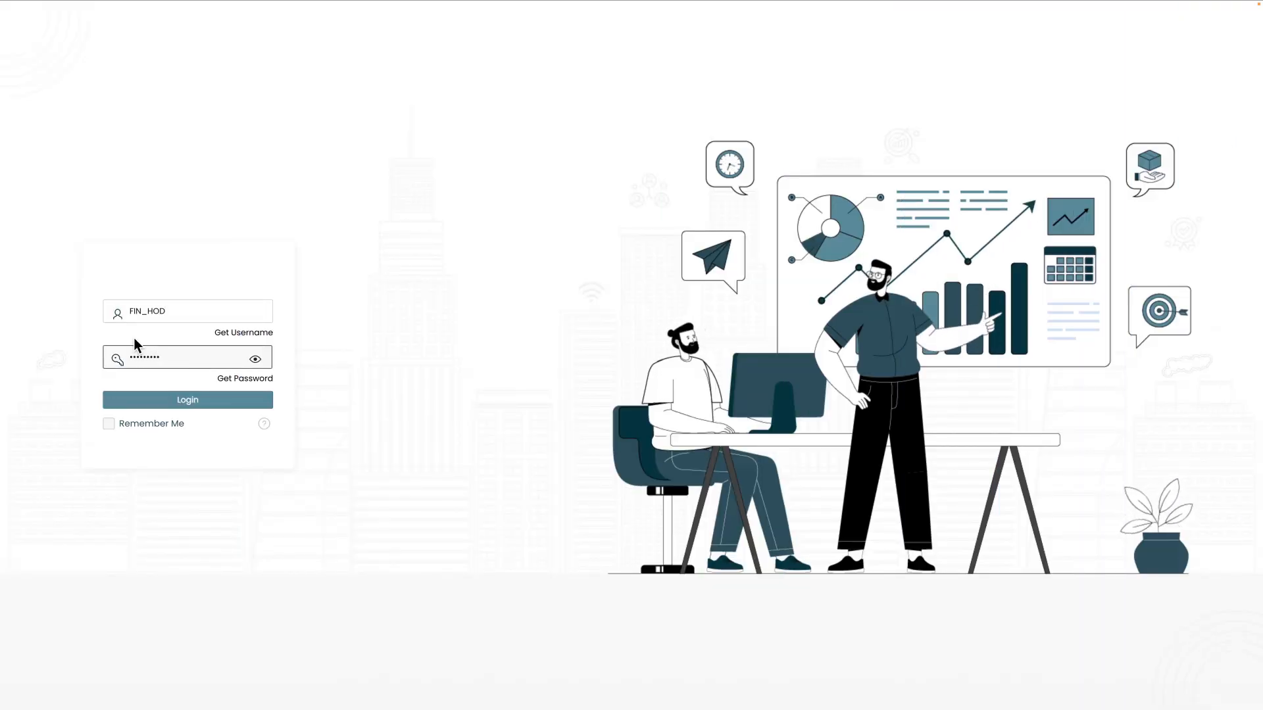
{"action": "left_click", "coordinate": [158, 401]}
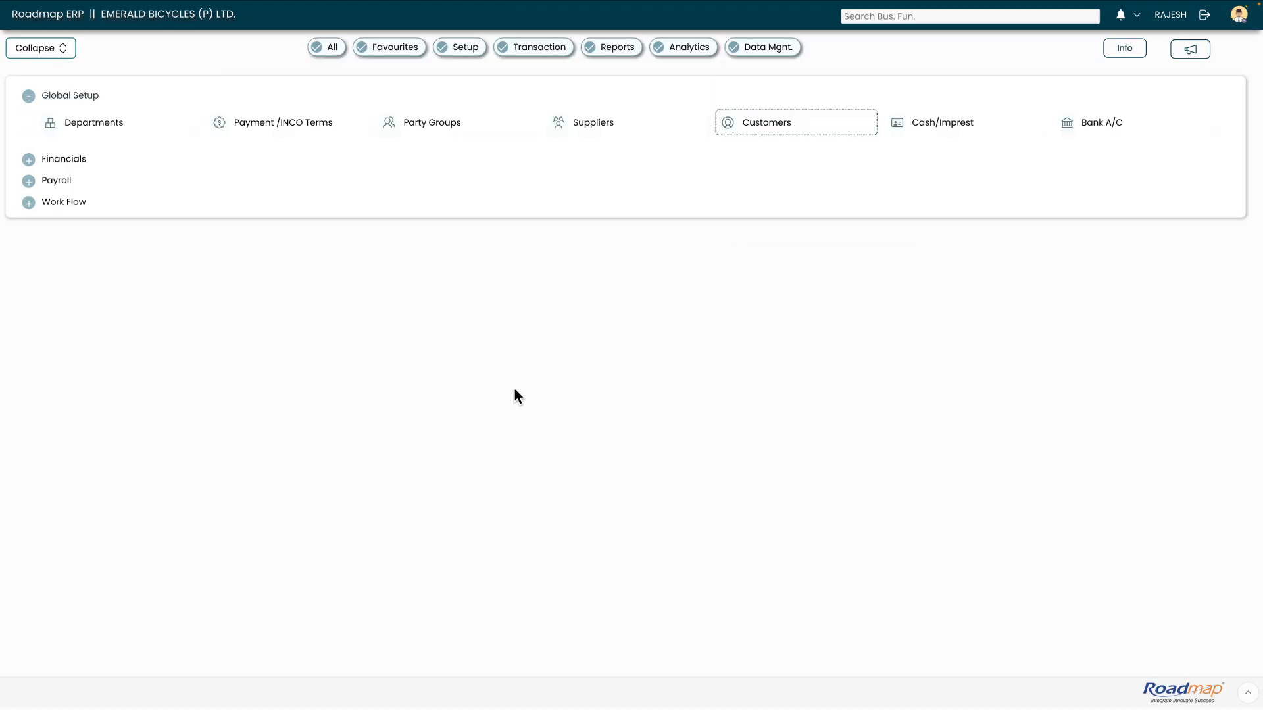
Review the RG CYCLES AND TRADERS customer document in Approvals and approve it
{"action": "left_click", "coordinate": [1138, 16]}
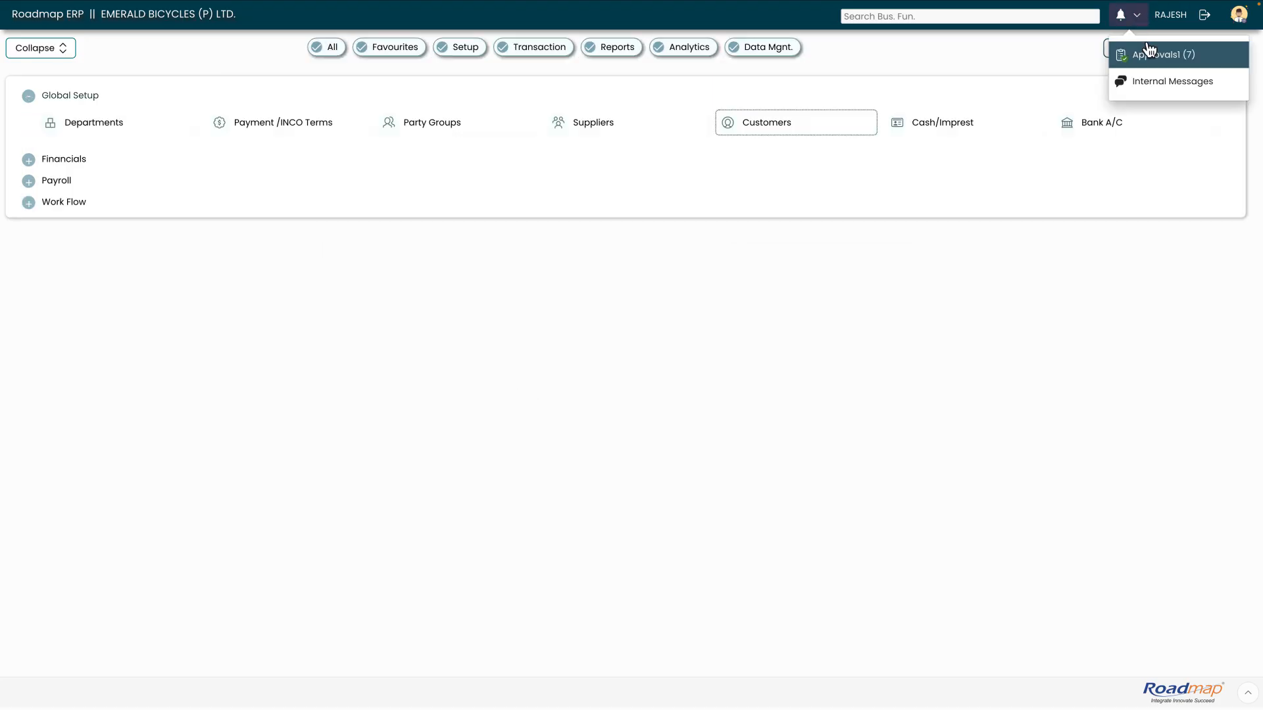
{"action": "left_click", "coordinate": [1149, 52]}
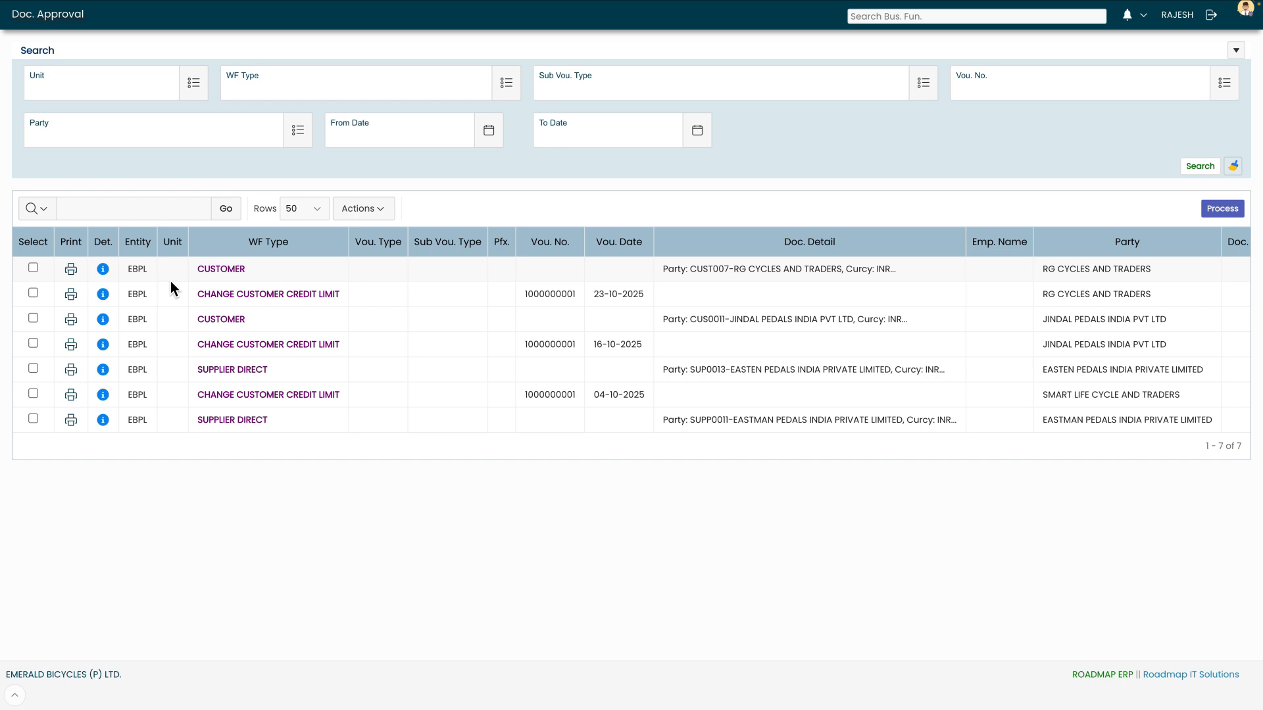
{"action": "left_click", "coordinate": [104, 269]}
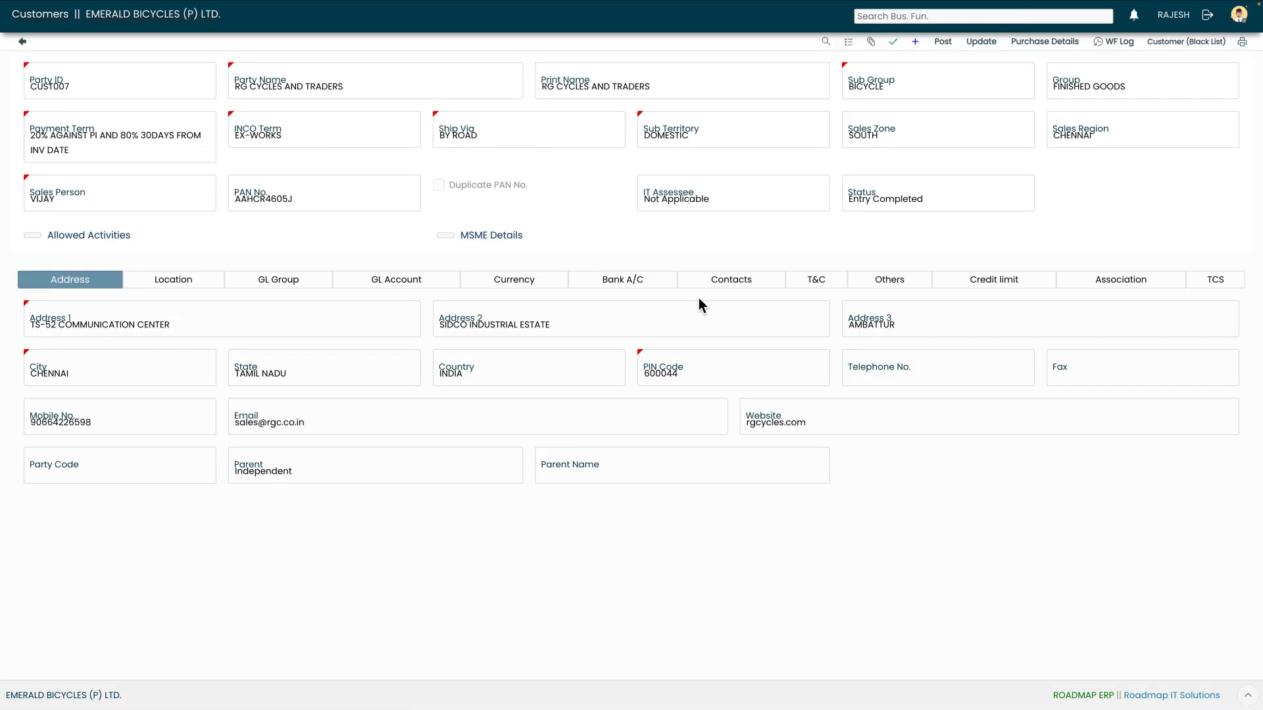
{"action": "left_click", "coordinate": [23, 42]}
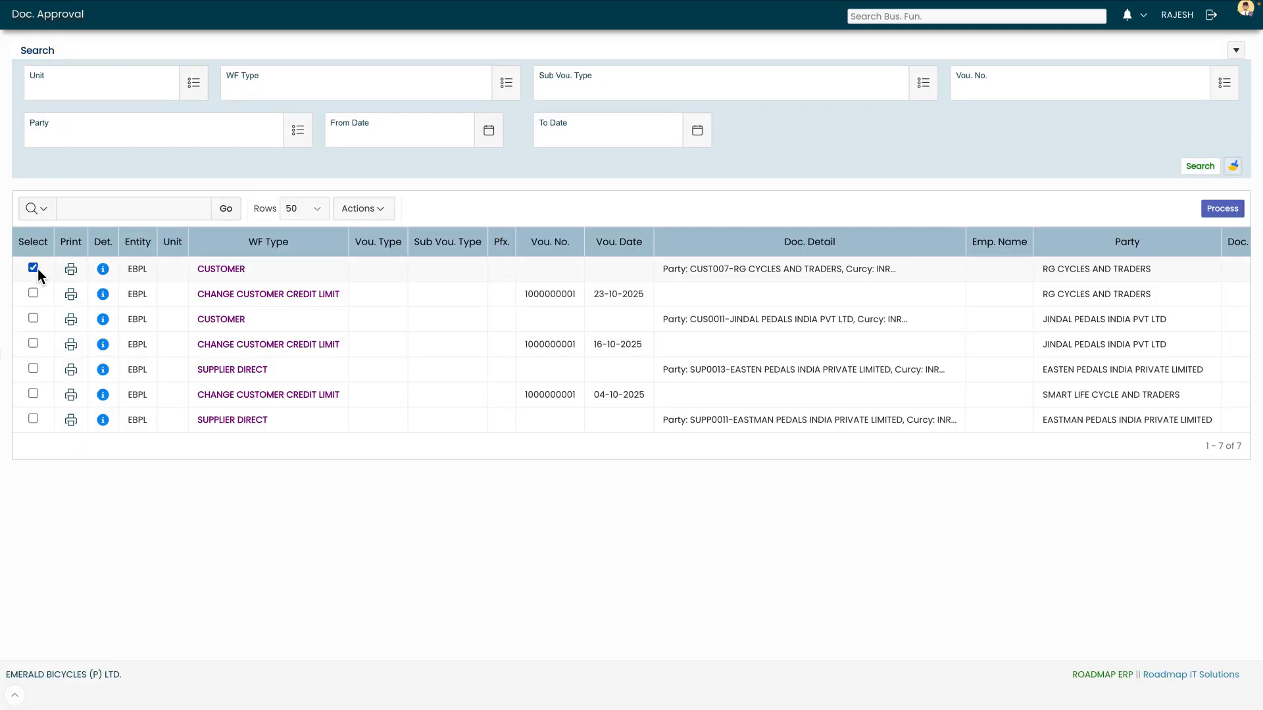
{"action": "left_click", "coordinate": [1216, 209]}
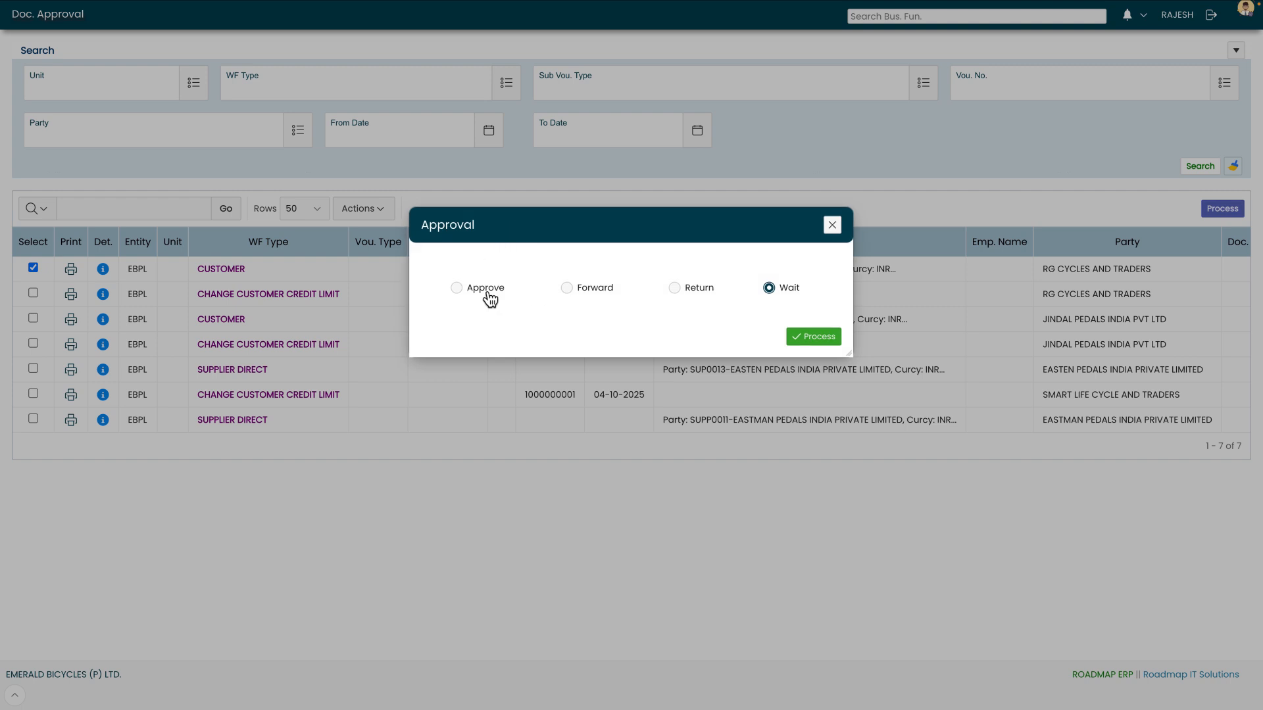
{"action": "left_click", "coordinate": [457, 289]}
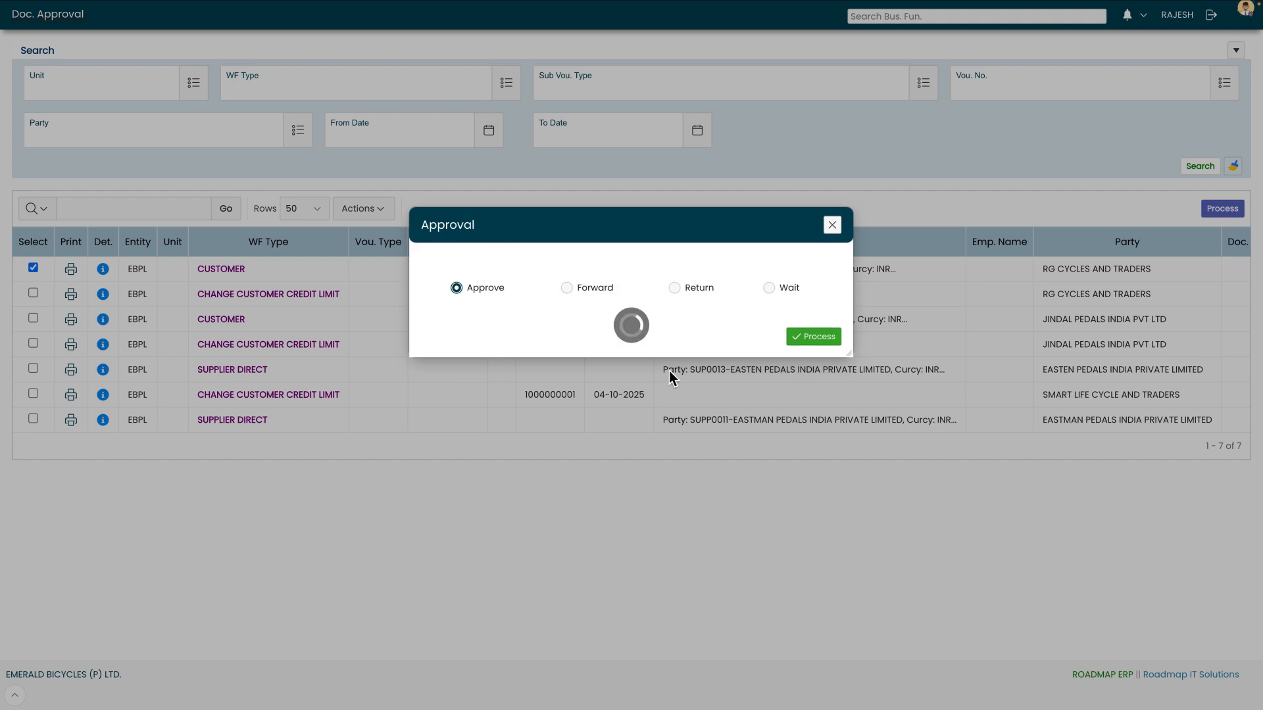
{"action": "left_click", "coordinate": [818, 338]}
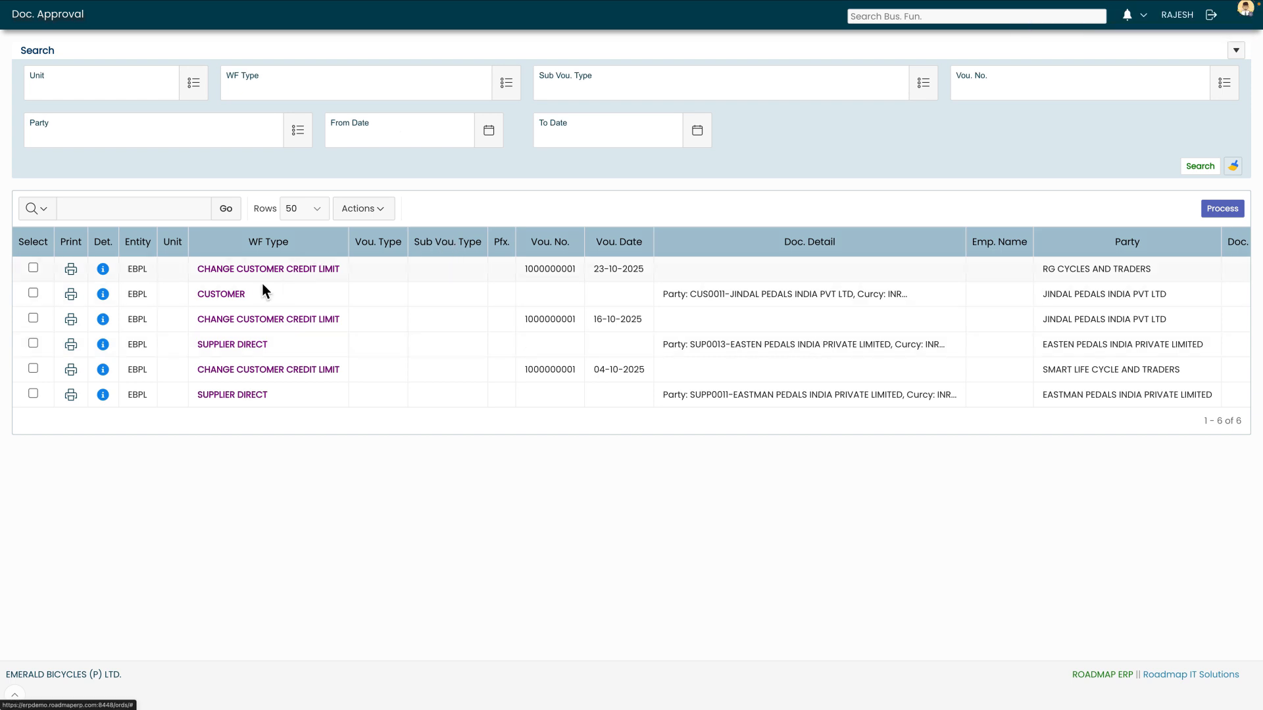
Review the 30-day / 150,000 credit limit change and submit its approval
{"action": "left_click", "coordinate": [103, 269]}
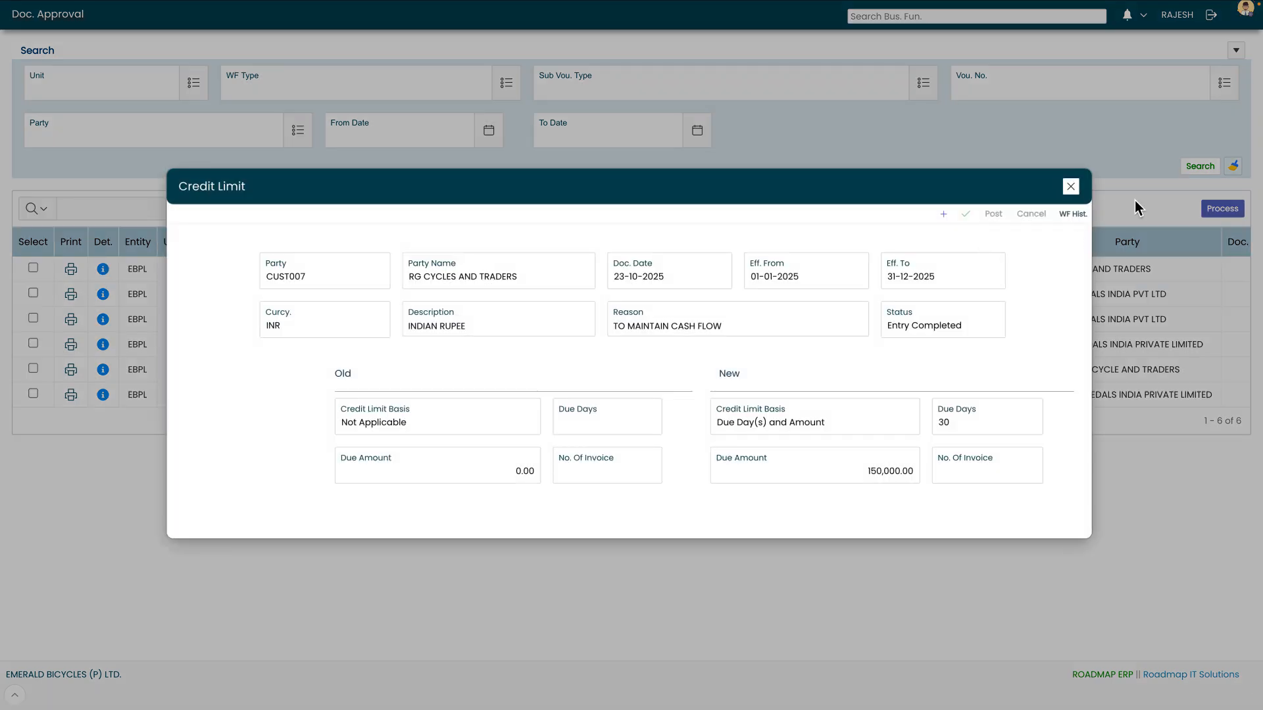
{"action": "left_click", "coordinate": [1071, 187]}
{"action": "left_click", "coordinate": [33, 267]}
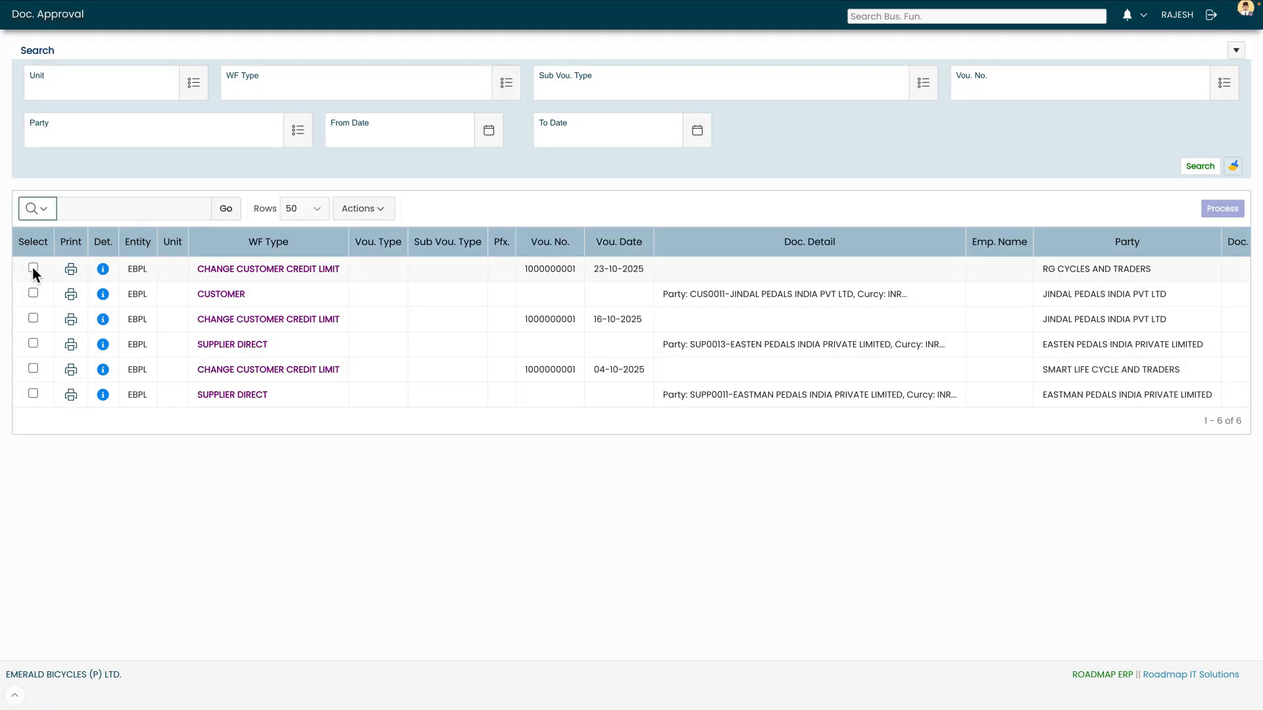
{"action": "left_click", "coordinate": [1222, 209]}
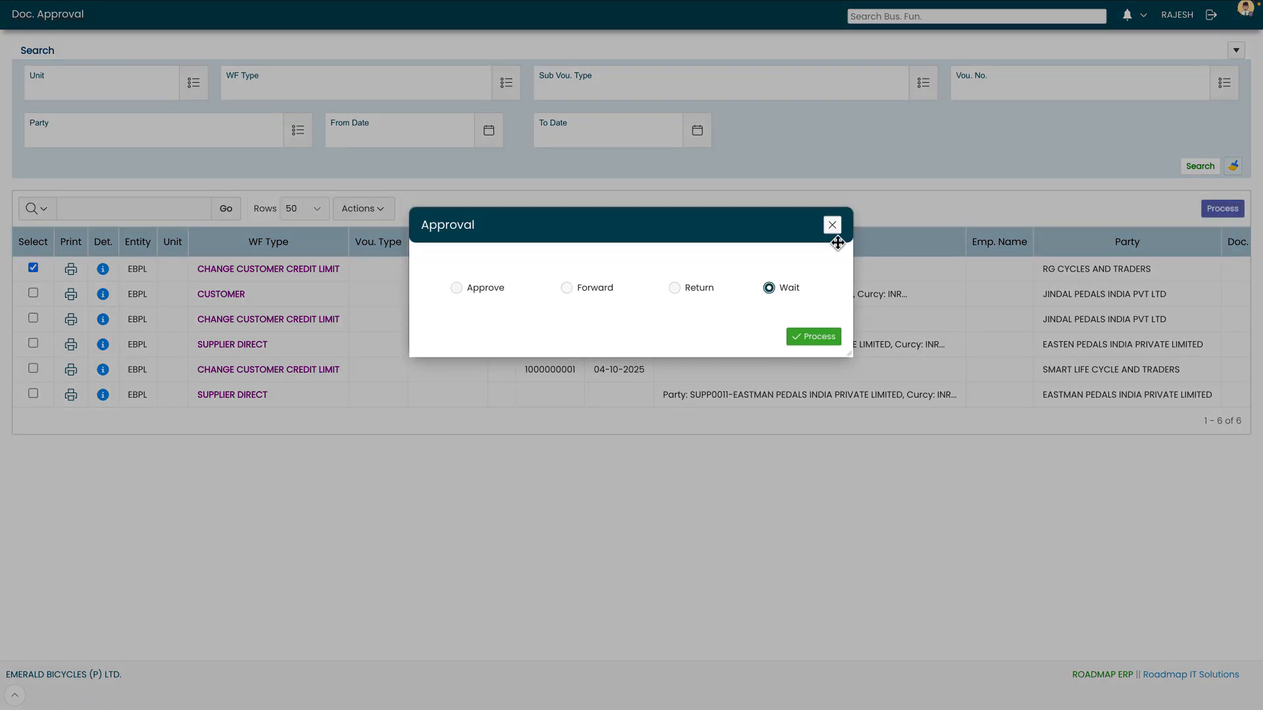
{"action": "left_click", "coordinate": [456, 289]}
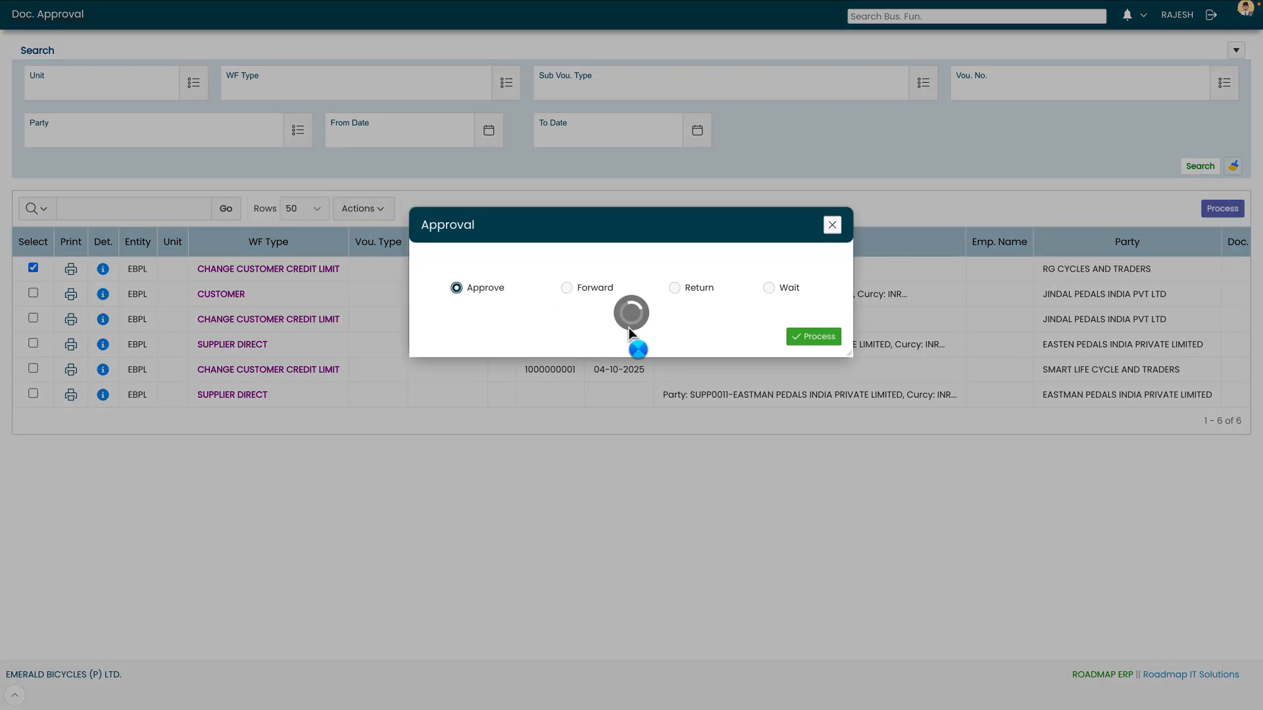
{"action": "left_click", "coordinate": [806, 338]}
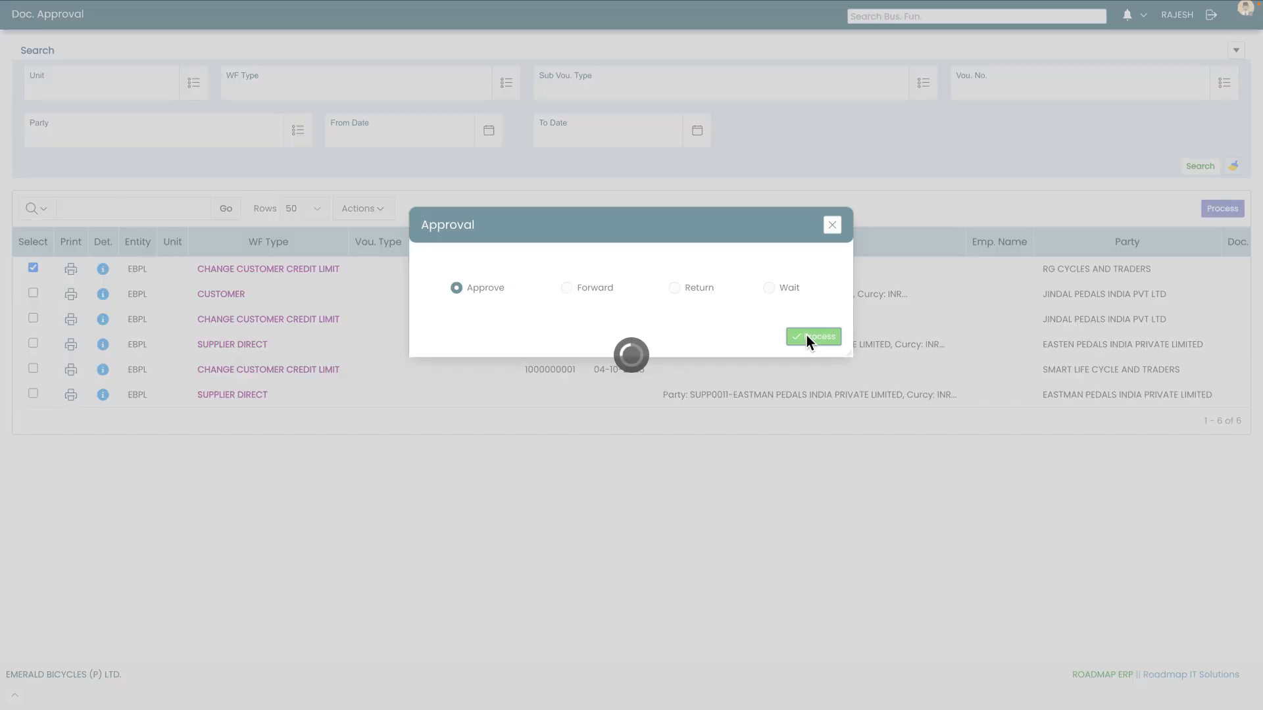